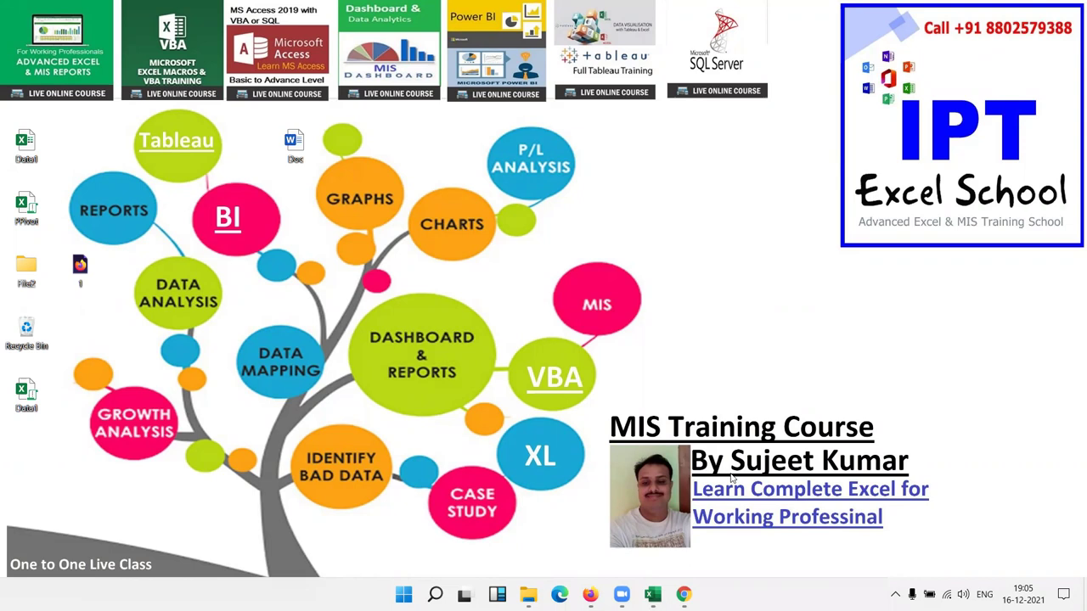
In Book1, clear the old dates block A2:E5.
mouse_move(652, 594)
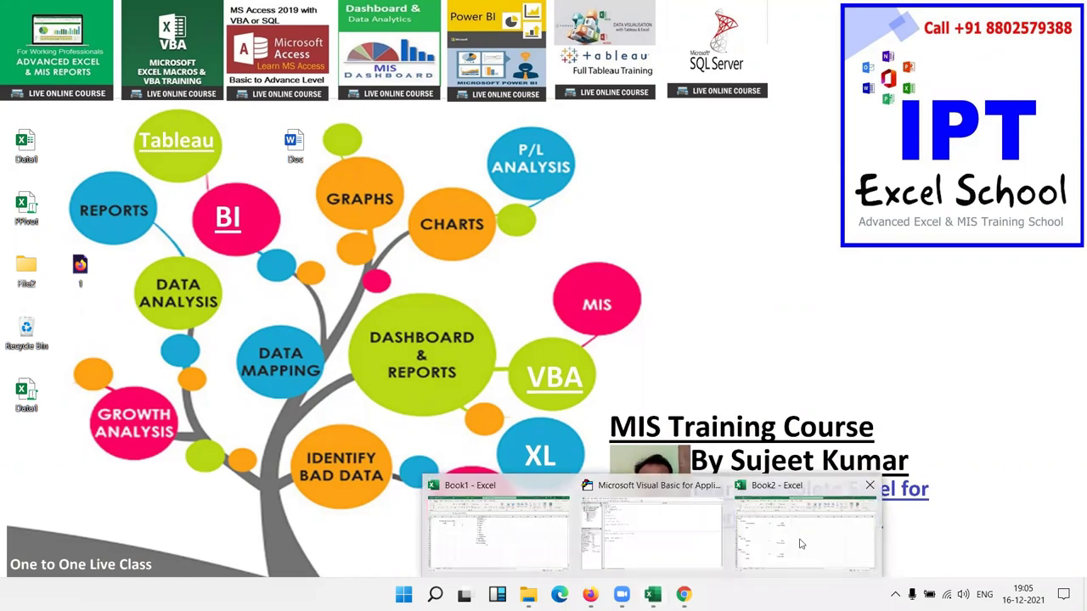
click(467, 548)
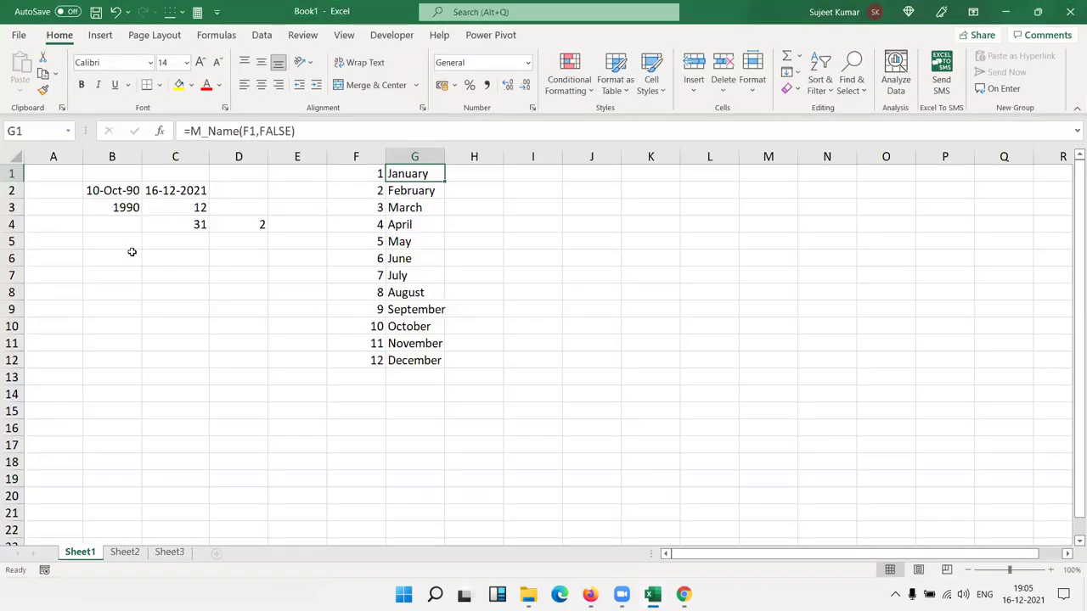
click(628, 360)
key(ctrl+shift+Home)
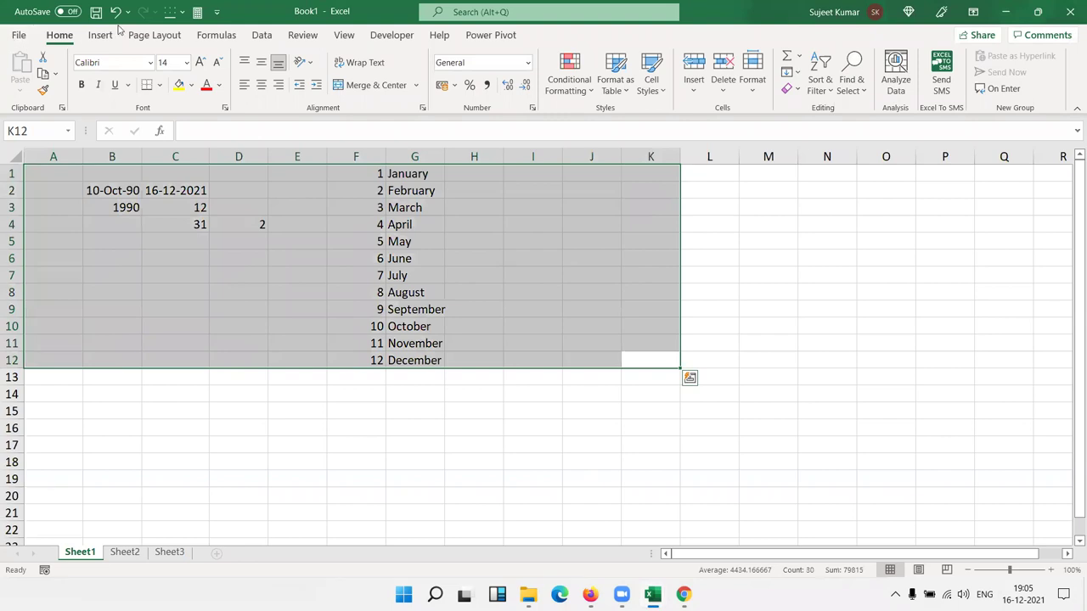
click(283, 241)
shift+click(73, 187)
key(Delete)
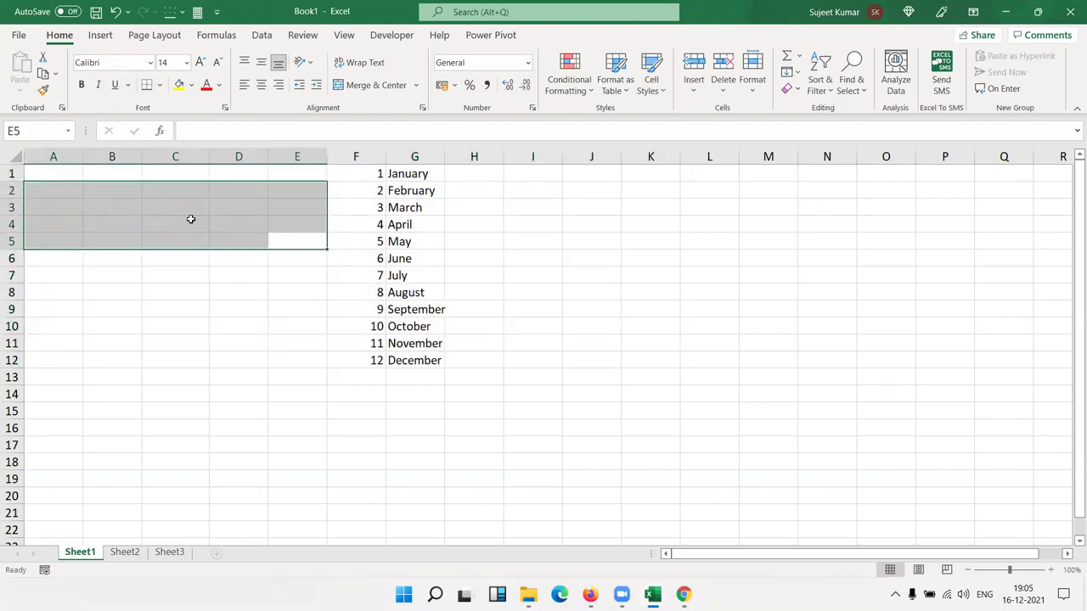
Clear the numbered January–December month list in E1:H13.
drag(325, 173, 463, 382)
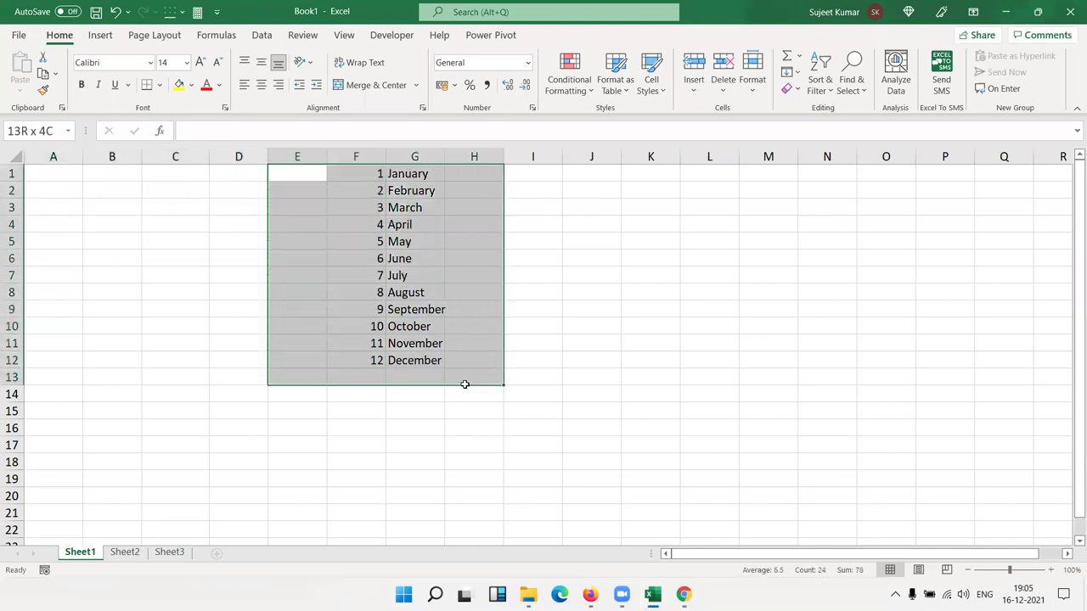
key(Delete)
click(136, 236)
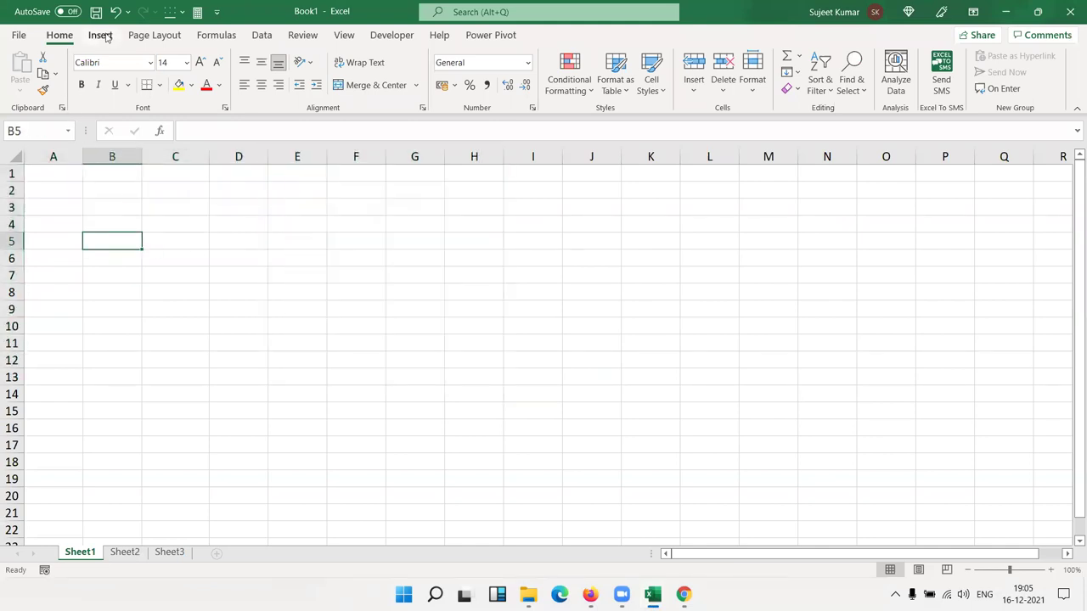
click(243, 209)
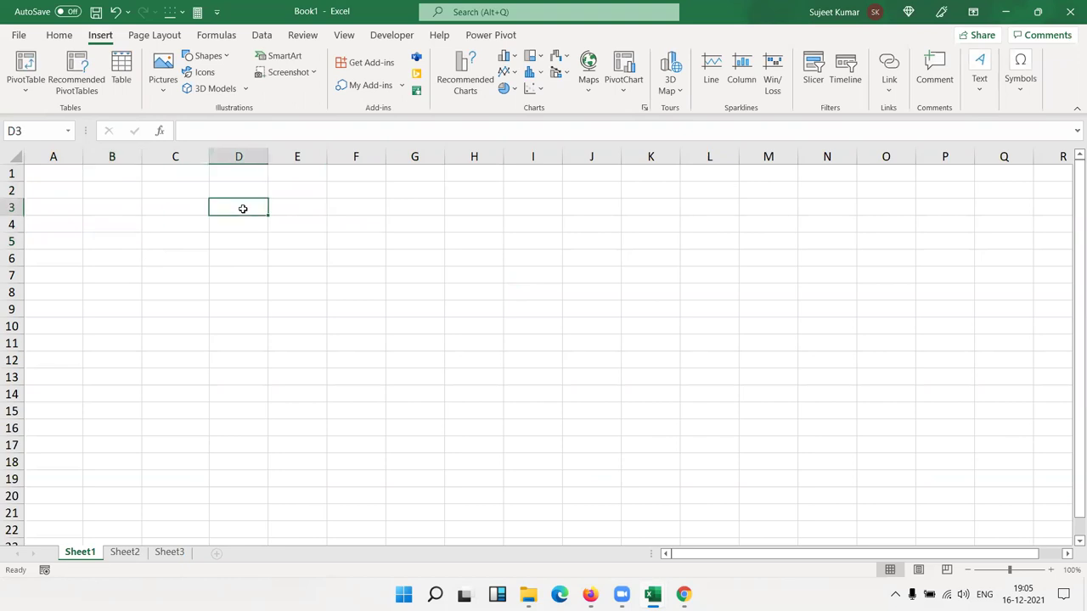
click(368, 219)
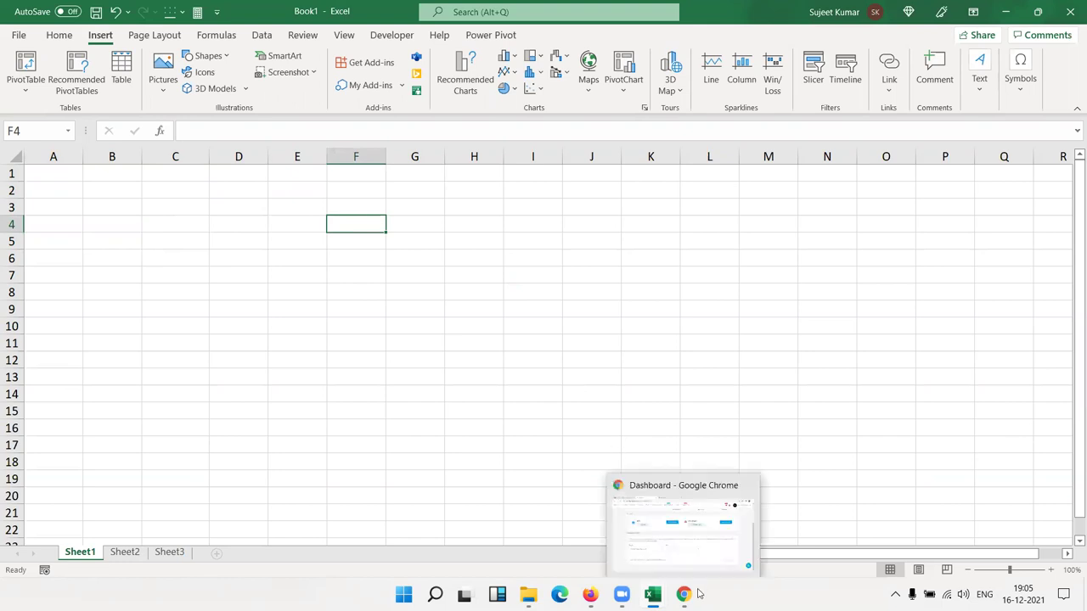
Bring Book2 to the front and scroll through its records.
mouse_move(652, 594)
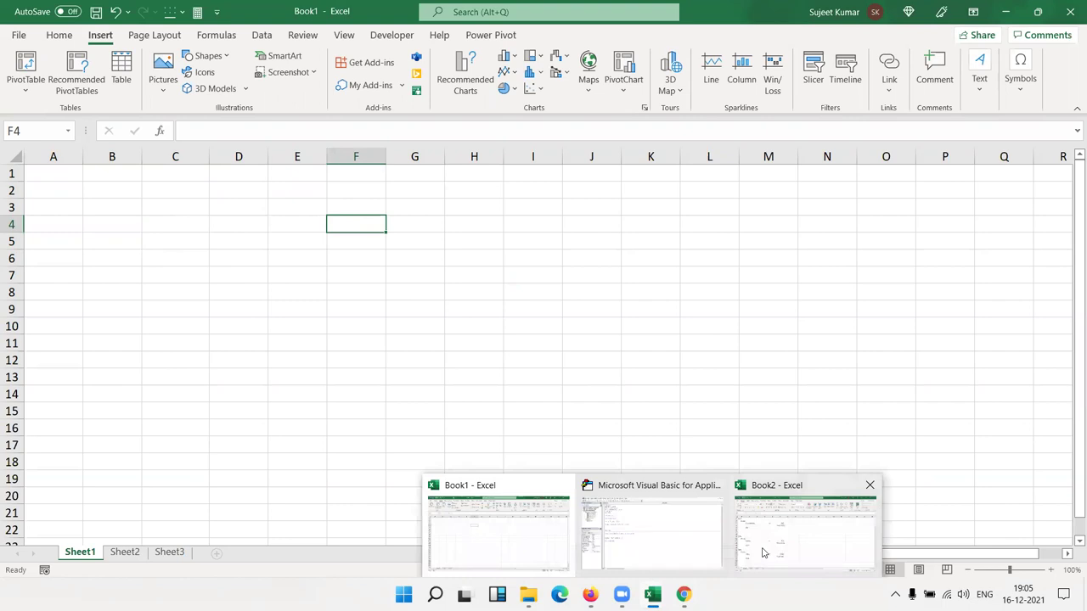
click(763, 553)
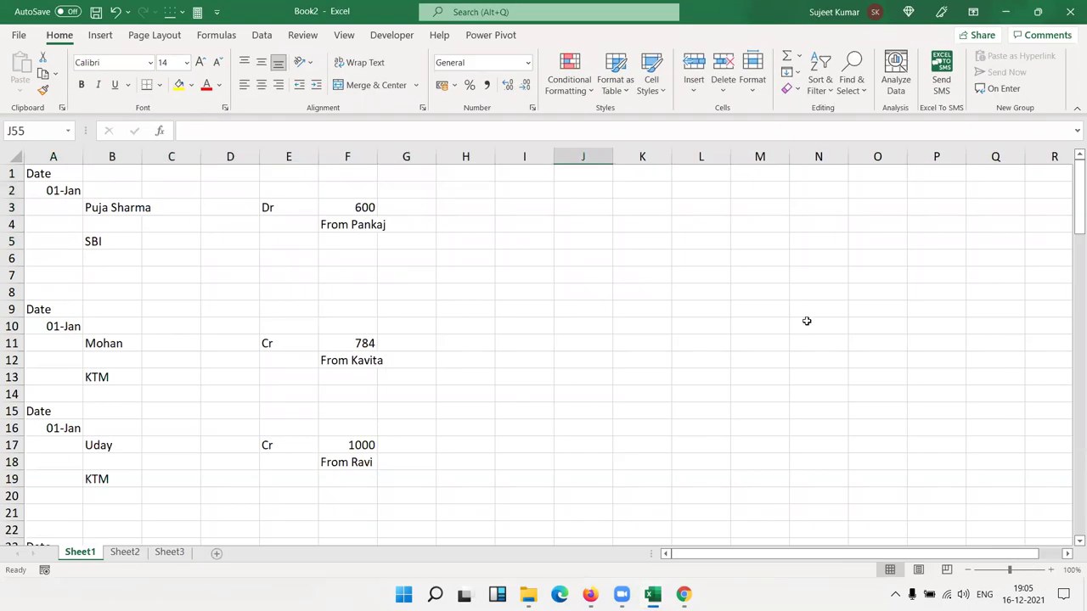
scroll(178, 389, down, 20)
scroll(177, 391, up, 20)
scroll(177, 391, down, 13)
scroll(178, 391, up, 13)
scroll(105, 304, down, 10)
scroll(106, 307, up, 10)
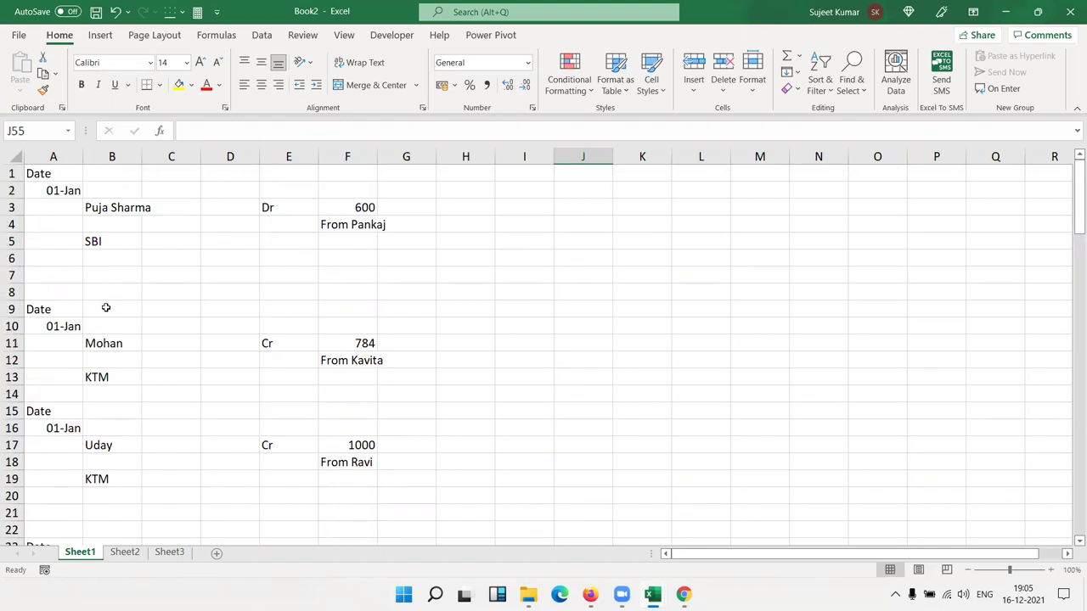
Inspect the first record's cells: Date, name, Dr, amount 600, source and bank SBI.
click(54, 170)
click(64, 193)
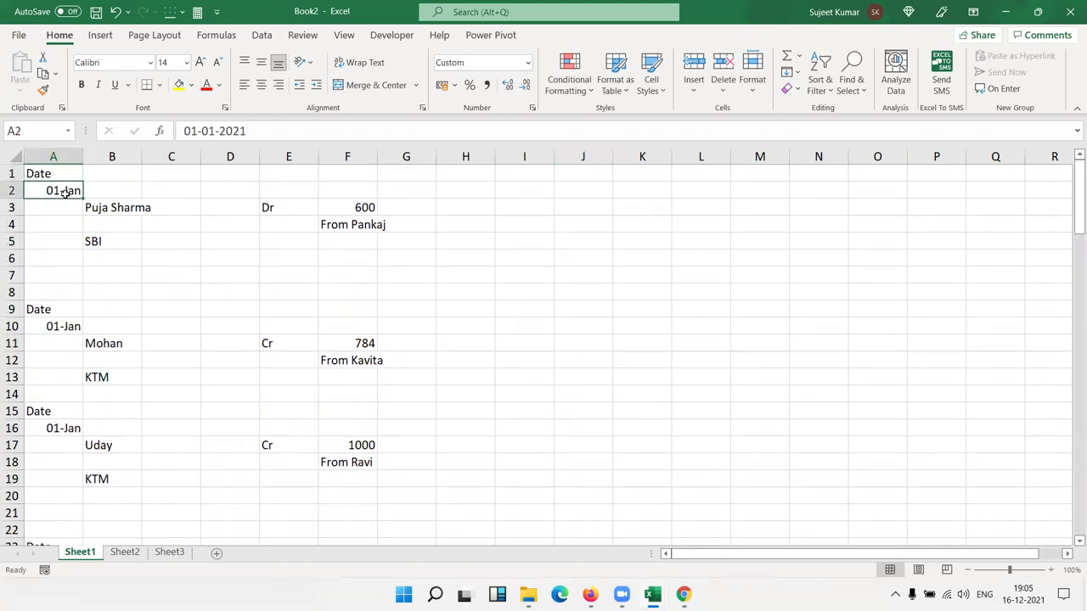
click(111, 213)
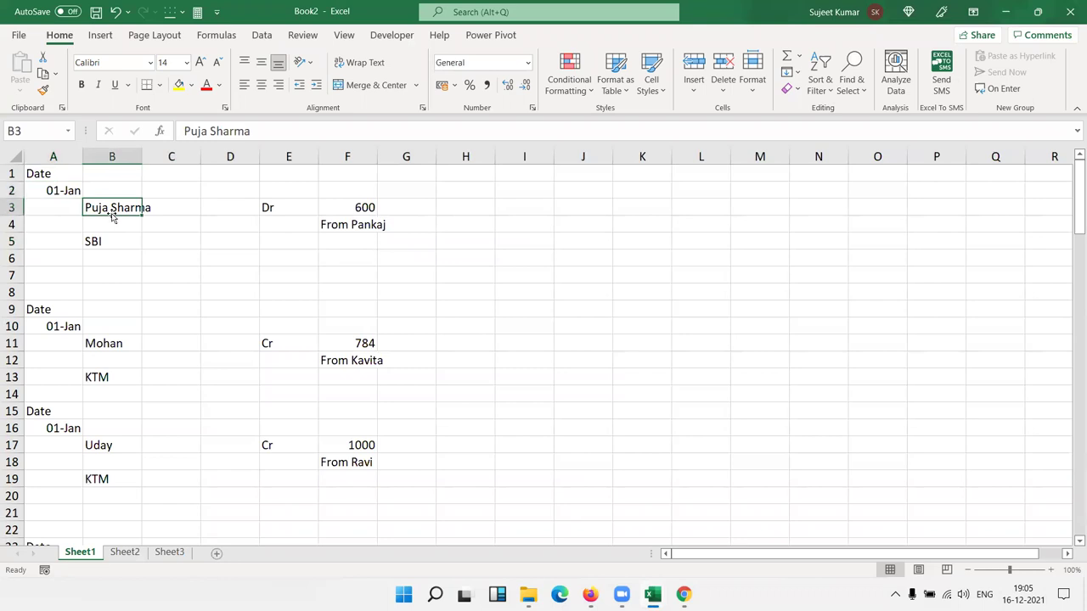
click(286, 209)
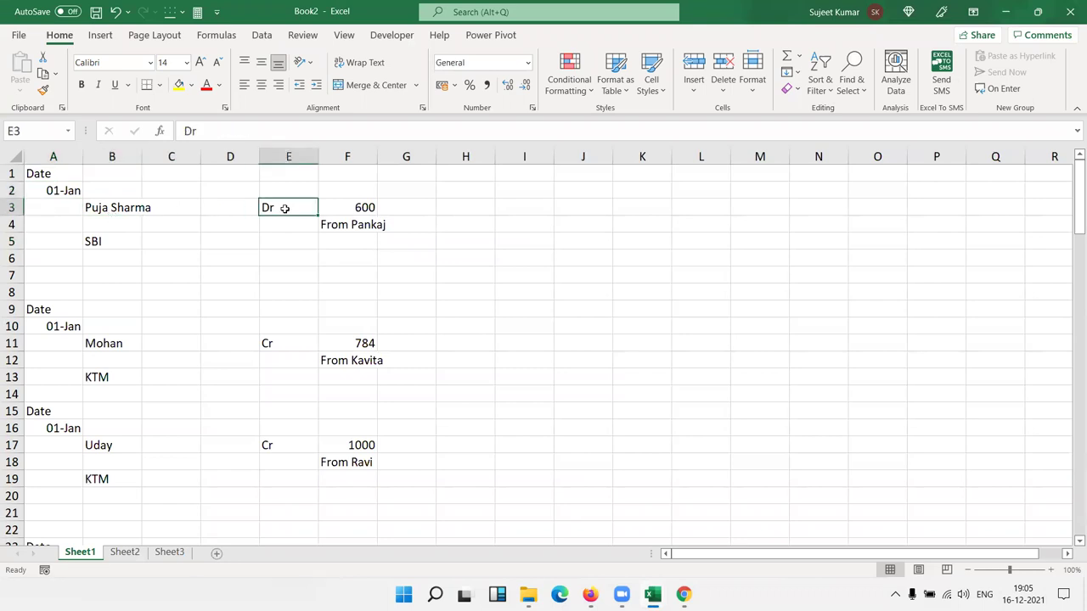
click(370, 212)
click(361, 224)
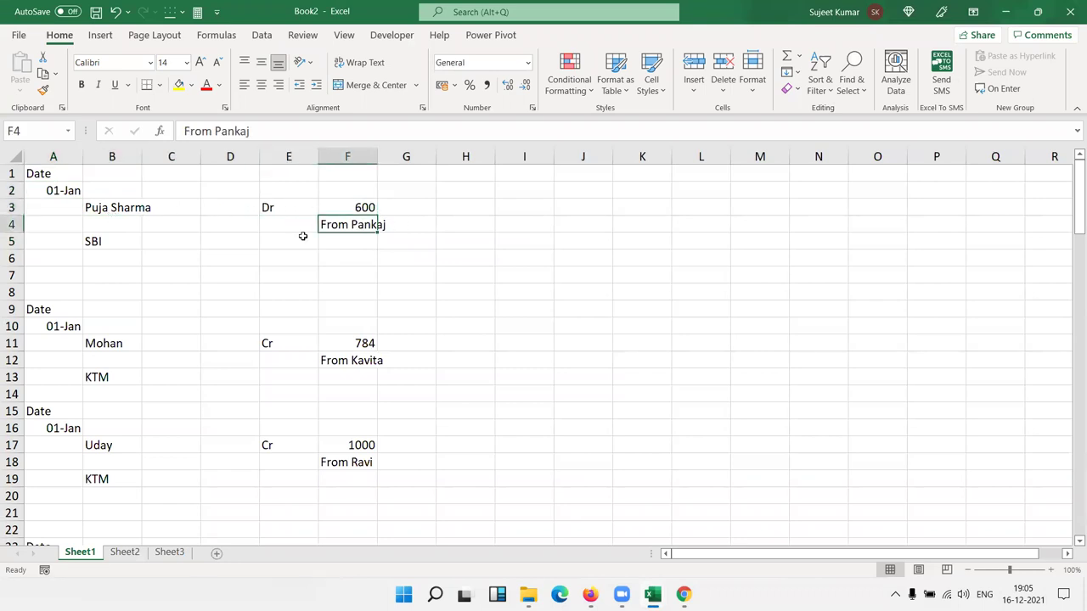
click(92, 242)
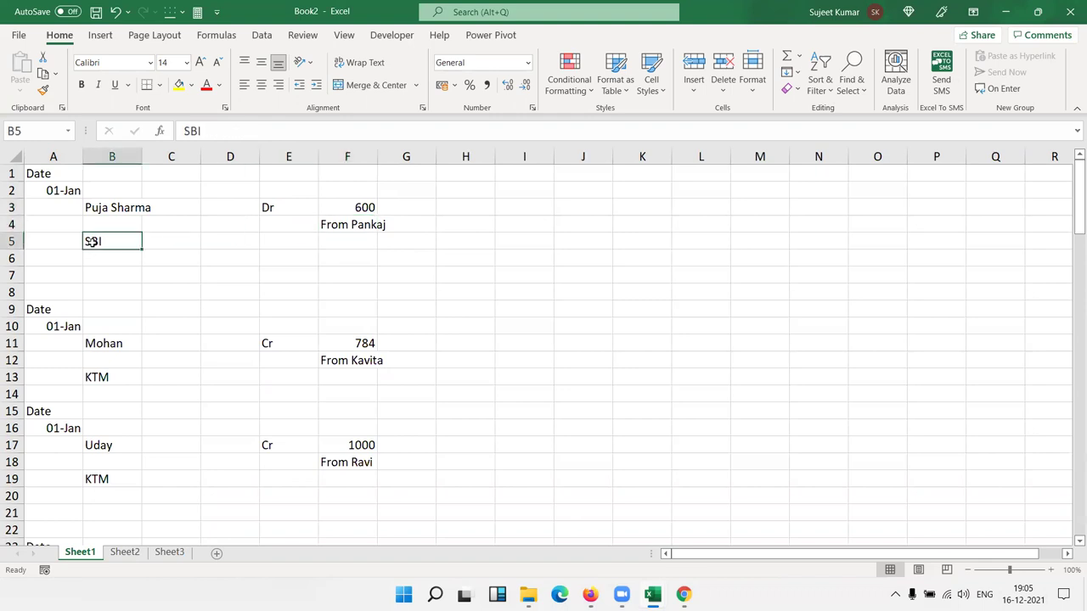
Scroll through the remaining record blocks, then move to row 1's empty columns.
scroll(98, 327, down, 2)
scroll(98, 327, down, 8)
scroll(98, 327, down, 10)
scroll(98, 327, down, 10)
scroll(100, 327, down, 10)
scroll(104, 327, up, 13)
scroll(103, 327, up, 13)
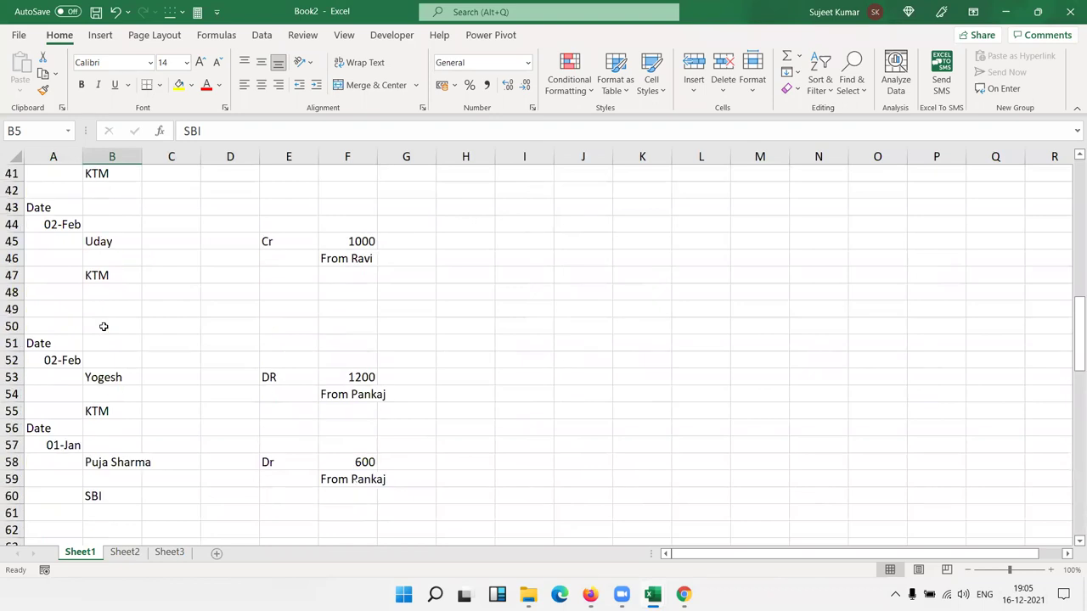
scroll(104, 327, up, 13)
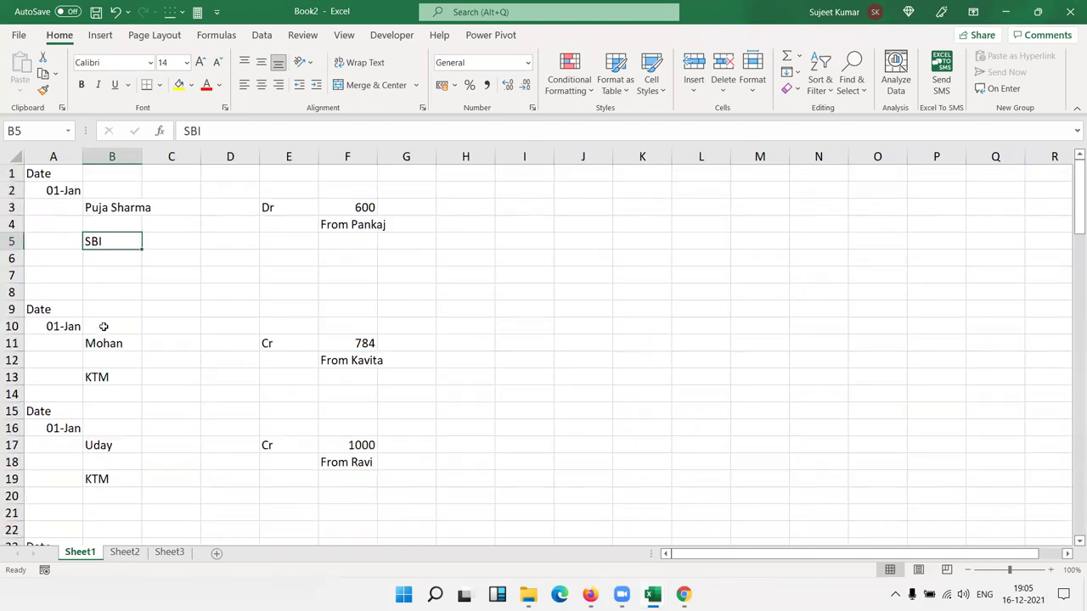
scroll(63, 286, down, 13)
scroll(66, 288, up, 10)
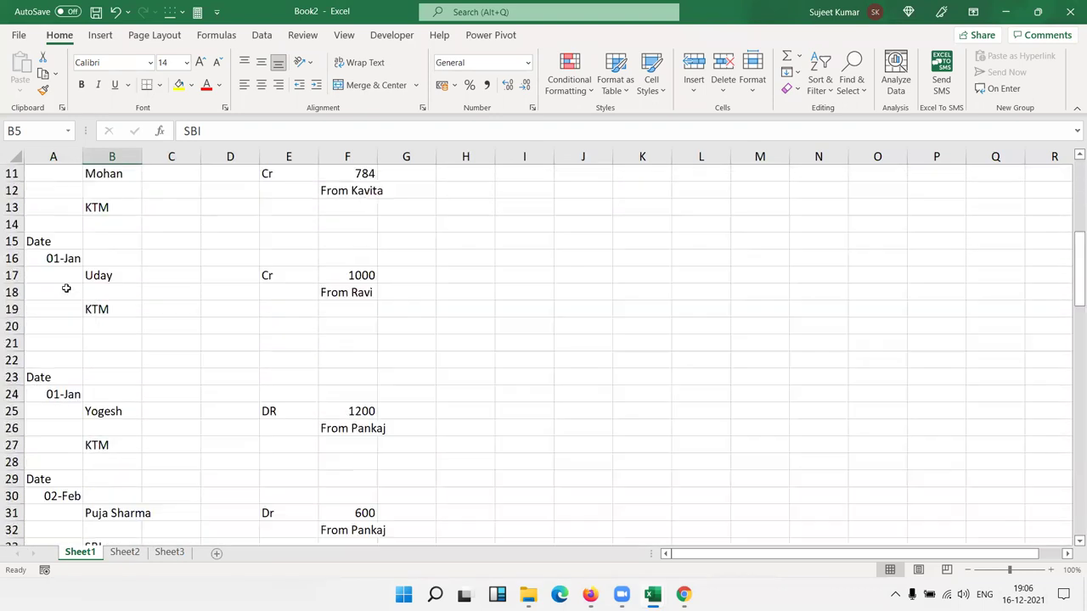
scroll(66, 289, up, 3)
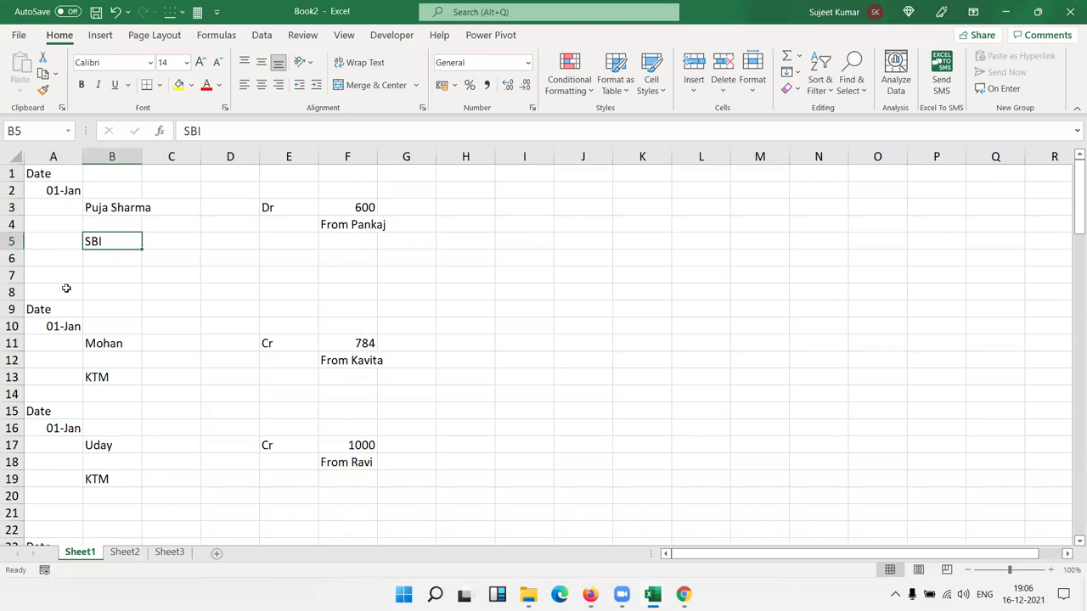
key(Up)
key(Up)
key(Up)
key(Up)
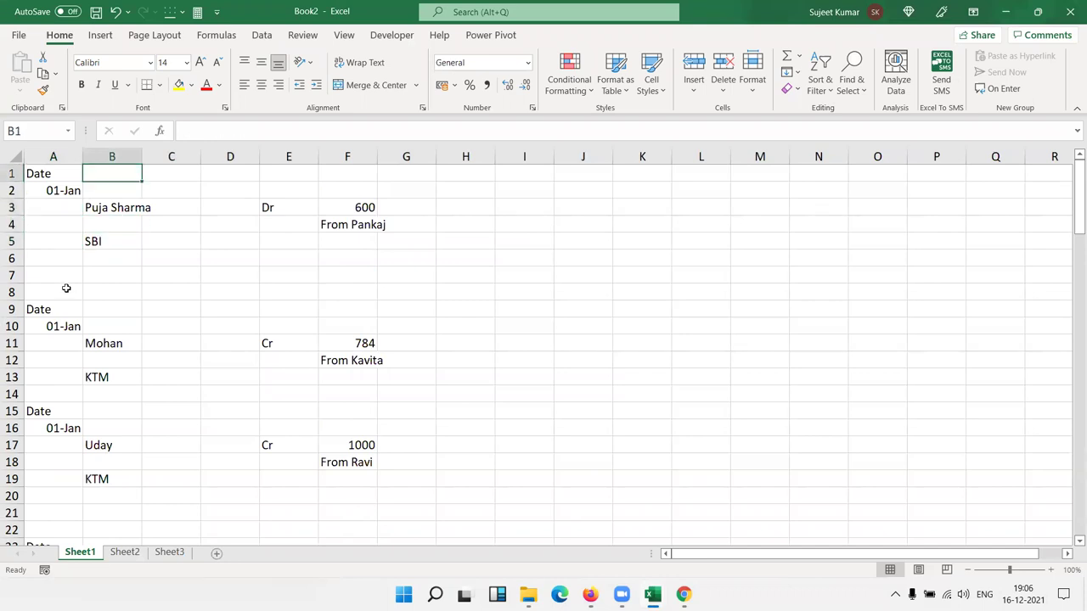
key(Left)
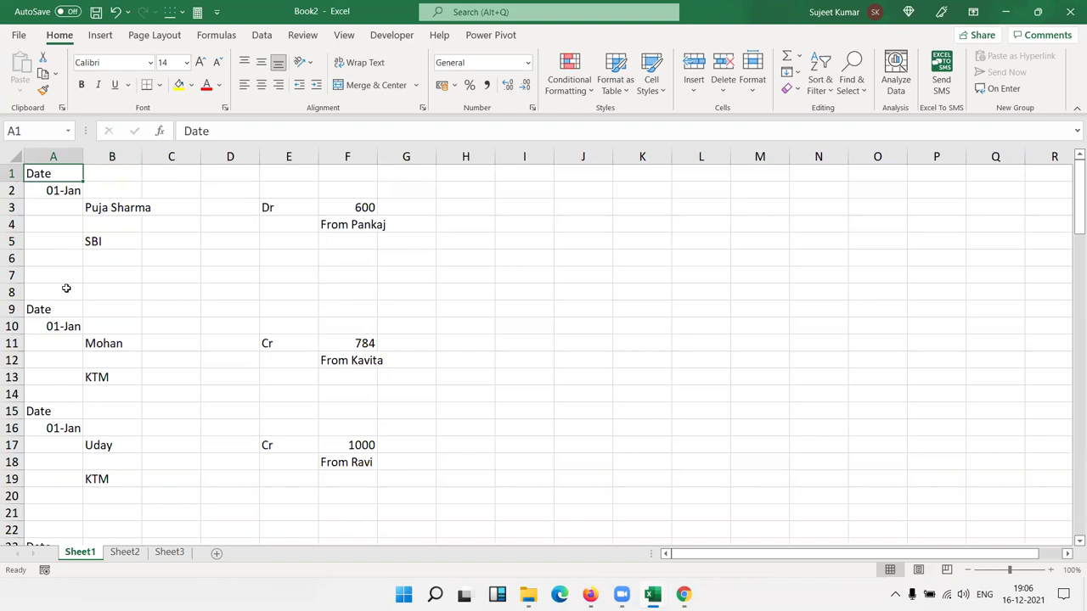
key(Right)
key(Right)
key(Right)
key(Right)
key(Right)
key(Right)
key(Right)
key(Right)
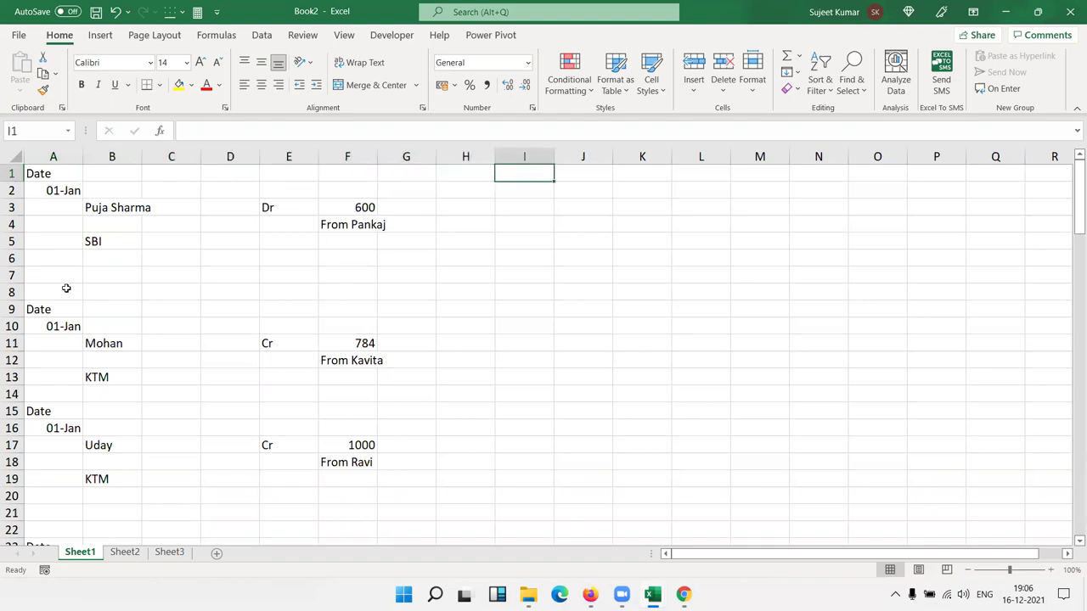
key(Right)
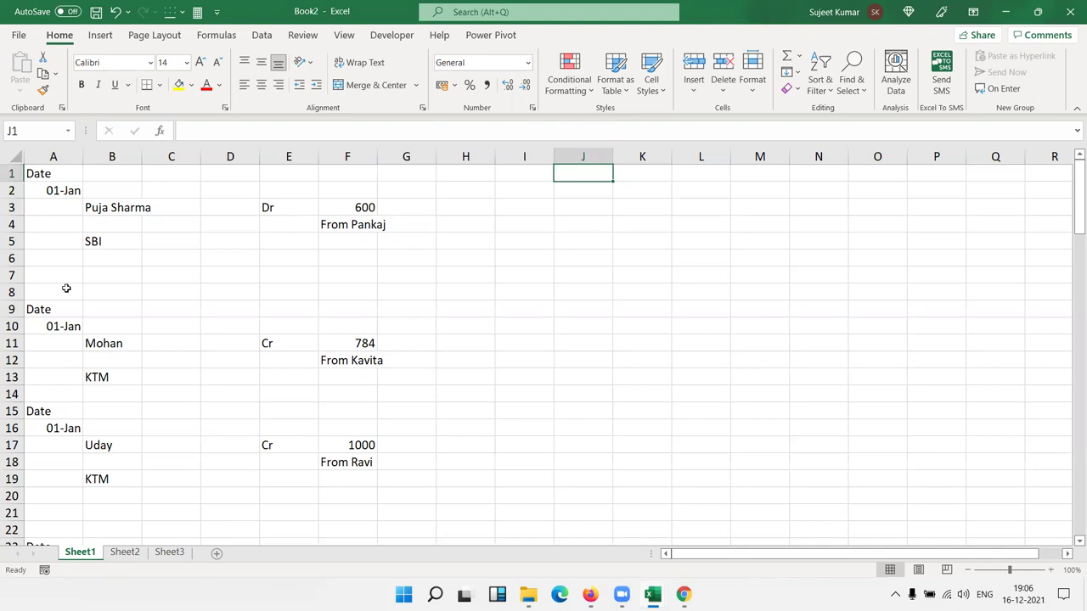
Type the headers Date, Name, De/Cr, Amt, From and Bank across J1:O1.
text(Date)
key(Right)
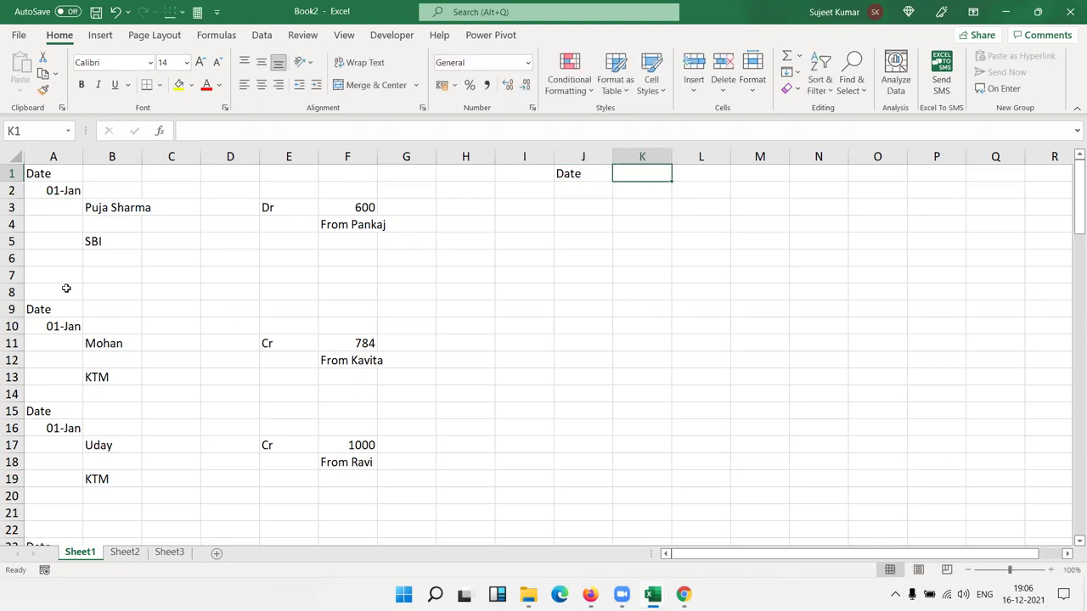
text(Name)
key(Right)
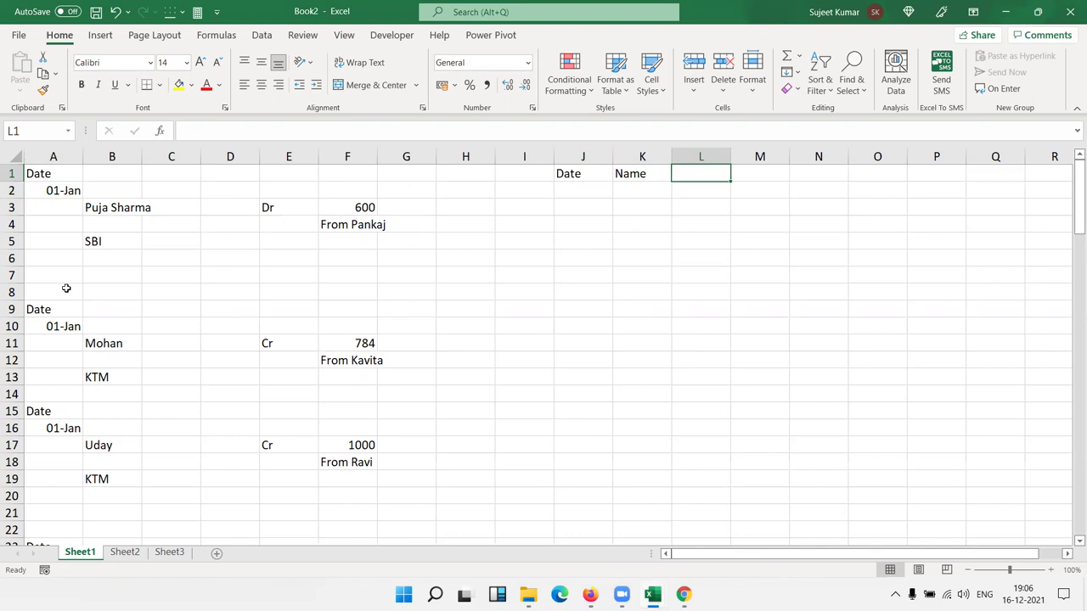
text(De/Cr)
key(Right)
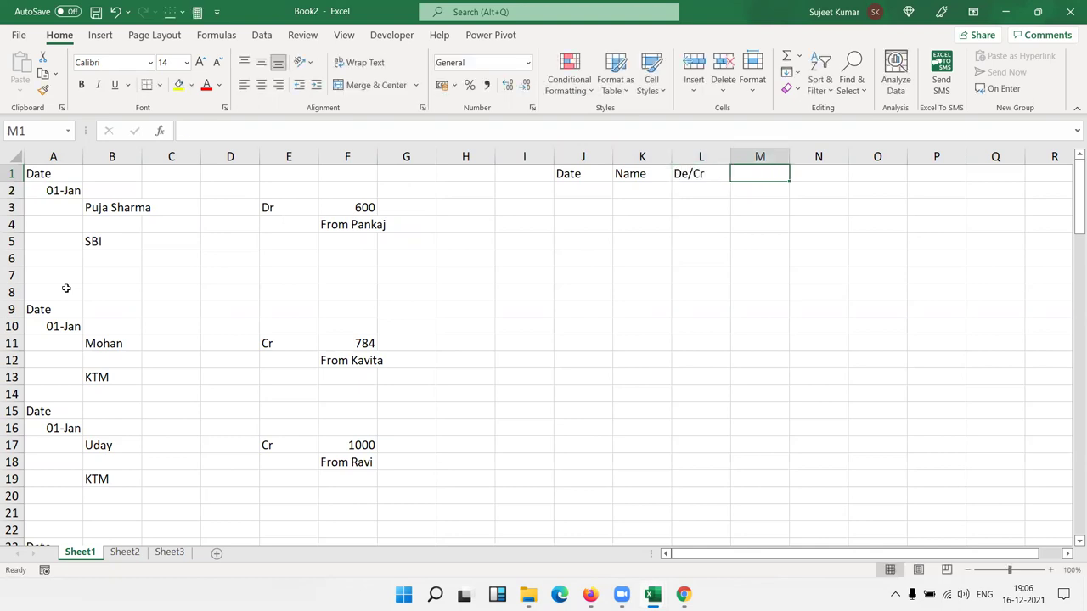
text(Amt)
key(Right)
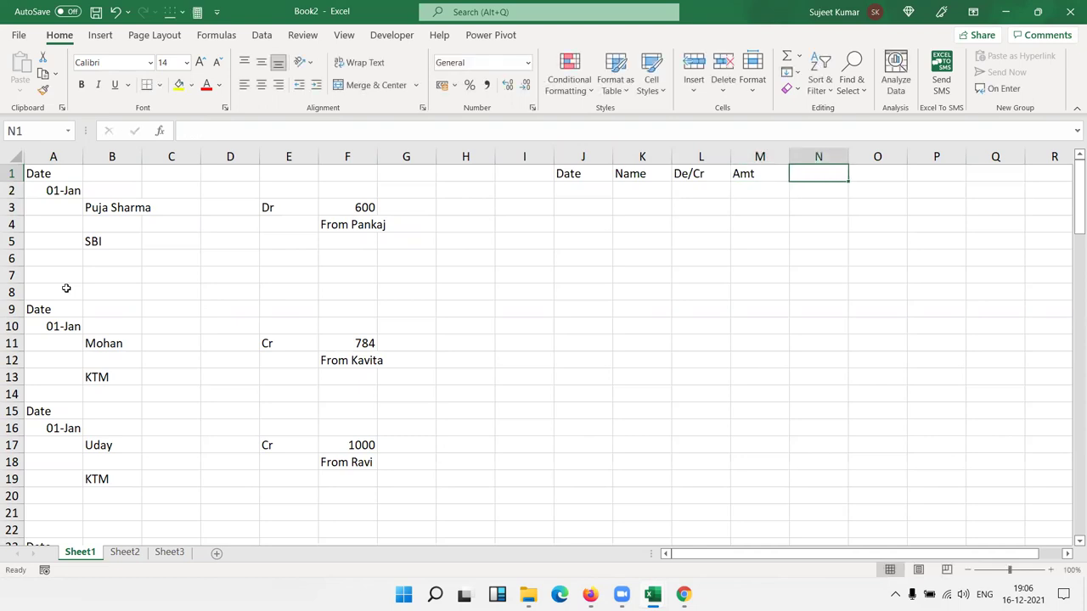
text(From)
key(Right)
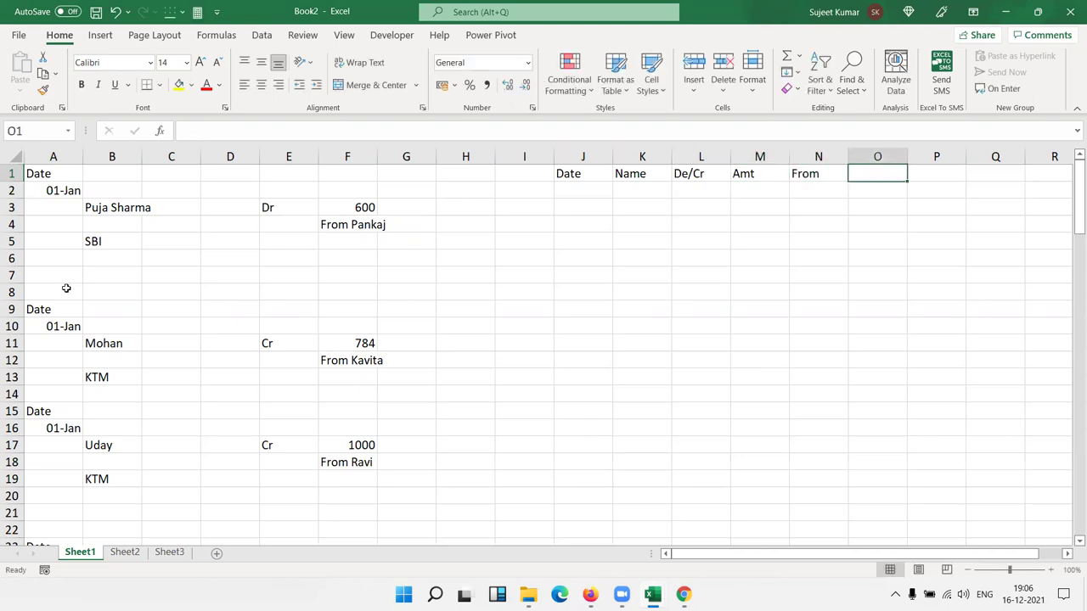
text(Bank\)
key(Return)
Remove the stray backslash from the Bank heading in O1.
key(Right)
key(Right)
key(Right)
key(Right)
key(Right)
key(Up)
key(F2)
key(BackSpace)
key(Return)
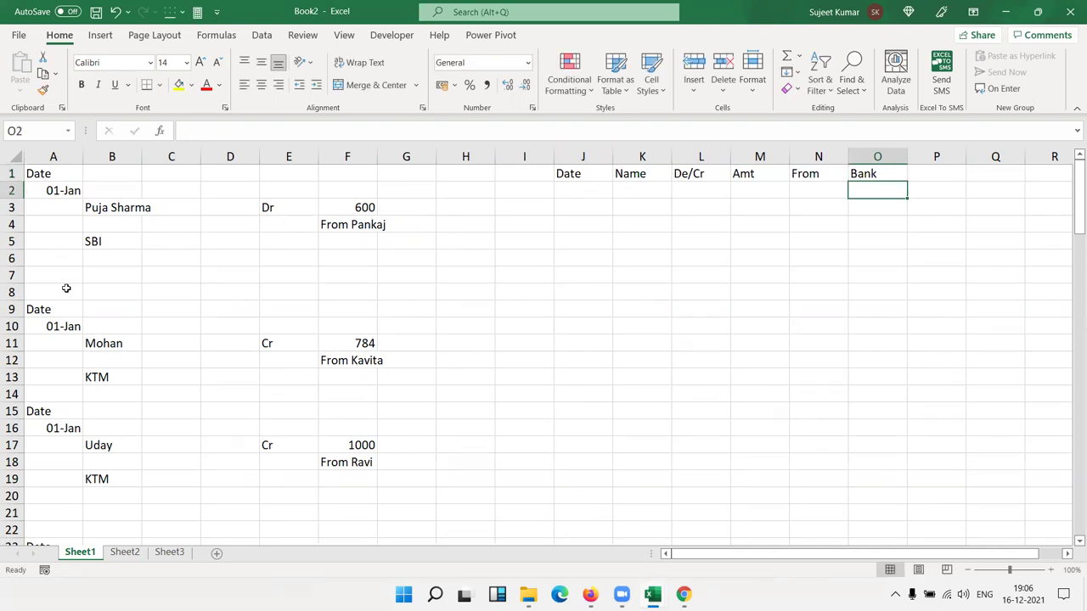
Copy the first record's date 01-Jan, name and Dr into J2:L2.
click(53, 191)
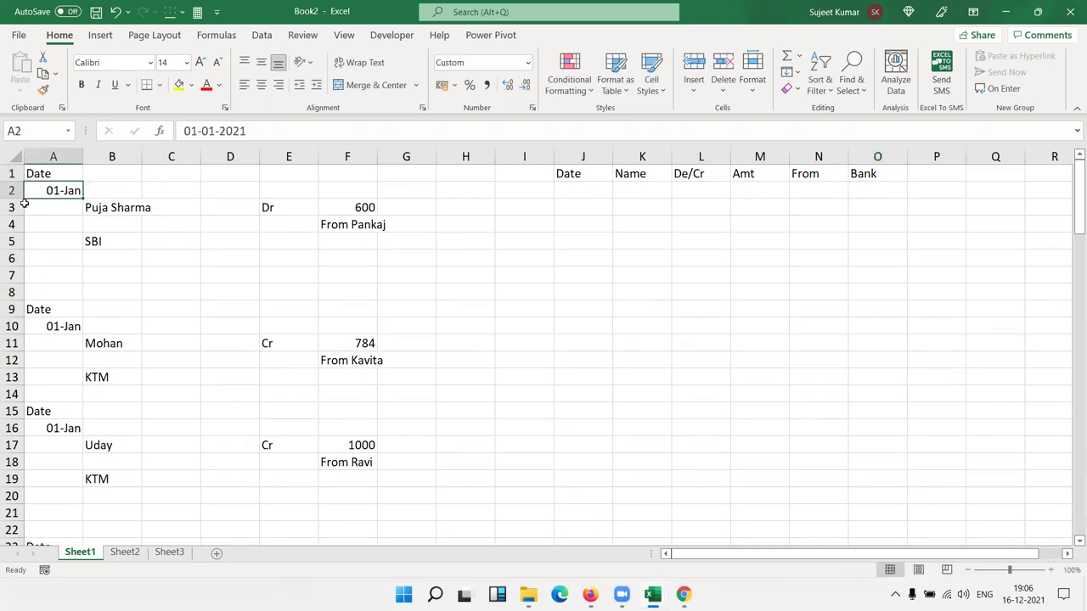
key(ctrl+c)
click(585, 194)
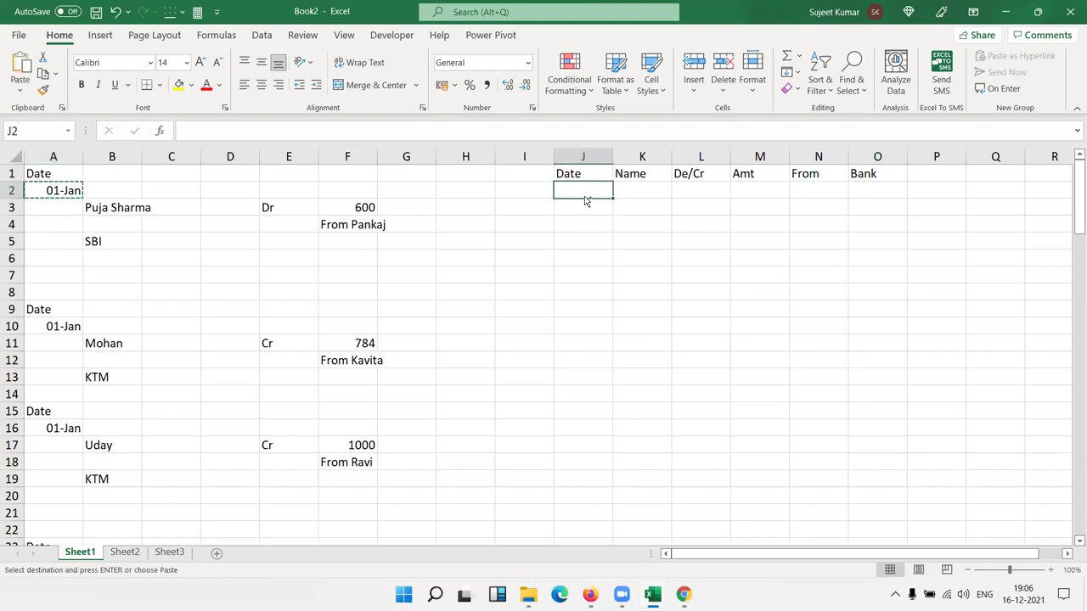
key(ctrl+v)
click(127, 208)
key(ctrl+c)
click(641, 187)
key(ctrl+v)
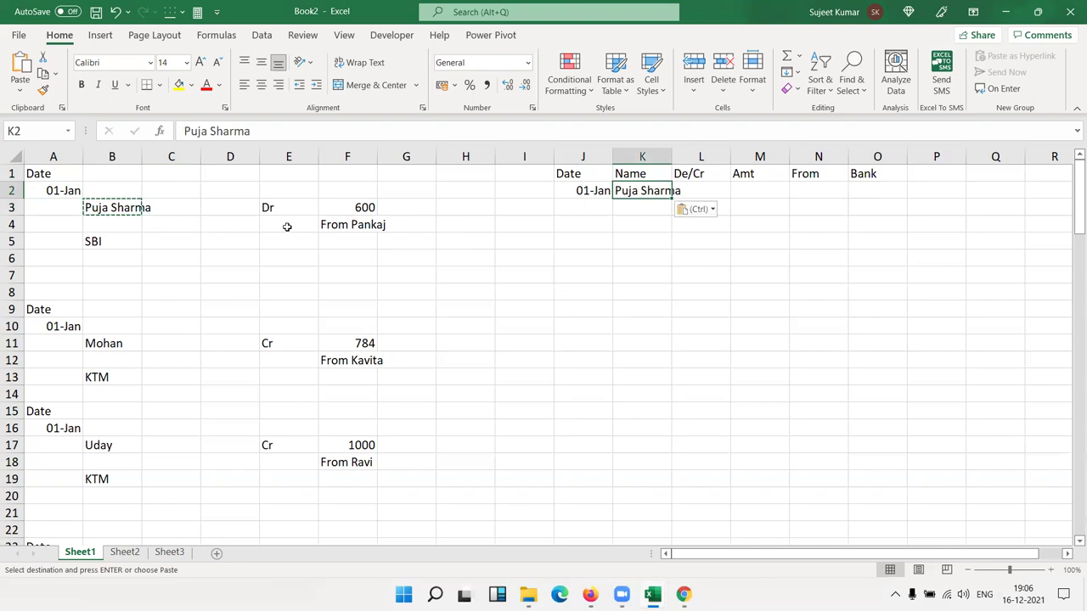
click(272, 213)
key(ctrl+c)
click(709, 198)
key(ctrl+v)
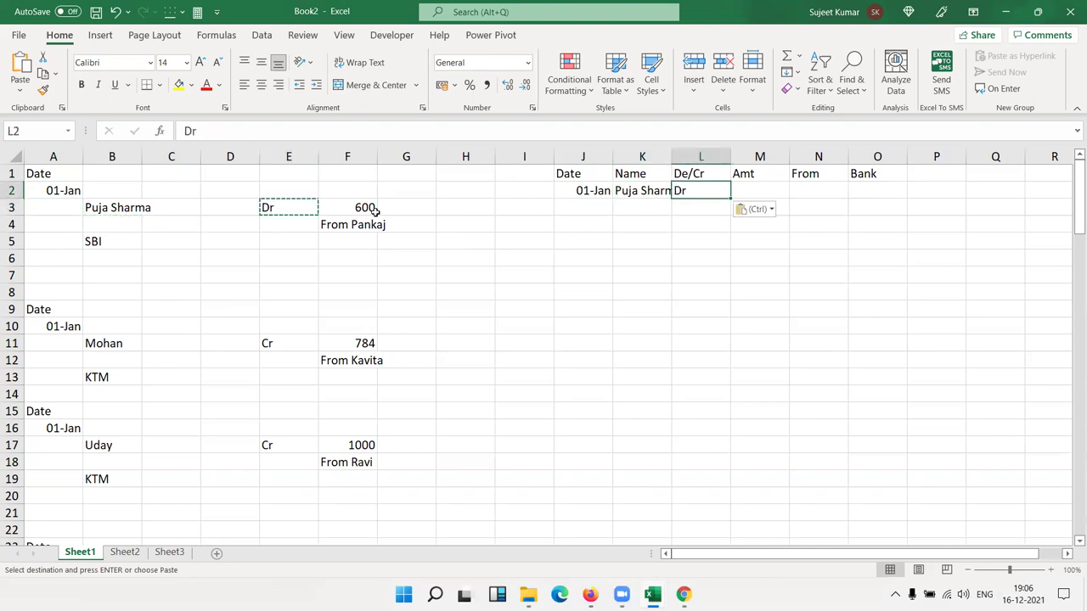
Copy the amount 600, the sender's name and bank SBI into M2:O2.
click(373, 209)
key(ctrl+c)
click(738, 187)
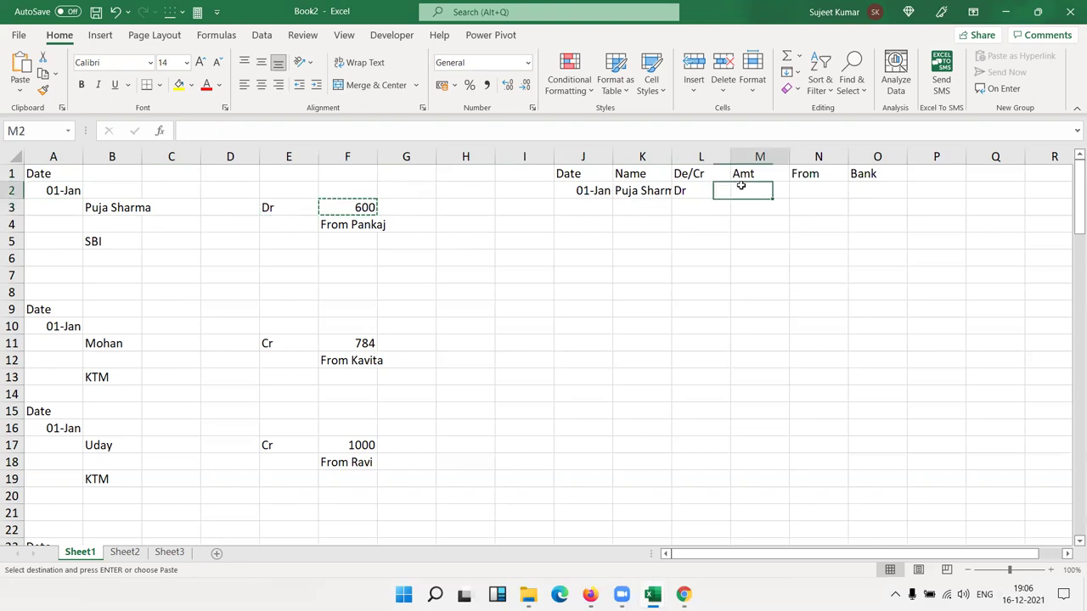
key(ctrl+v)
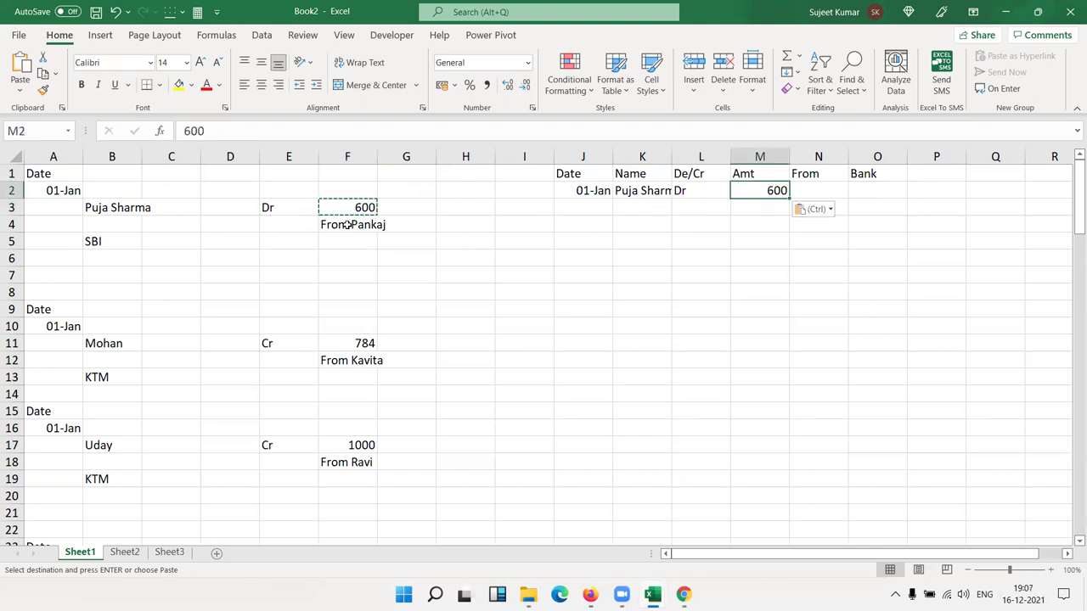
click(353, 226)
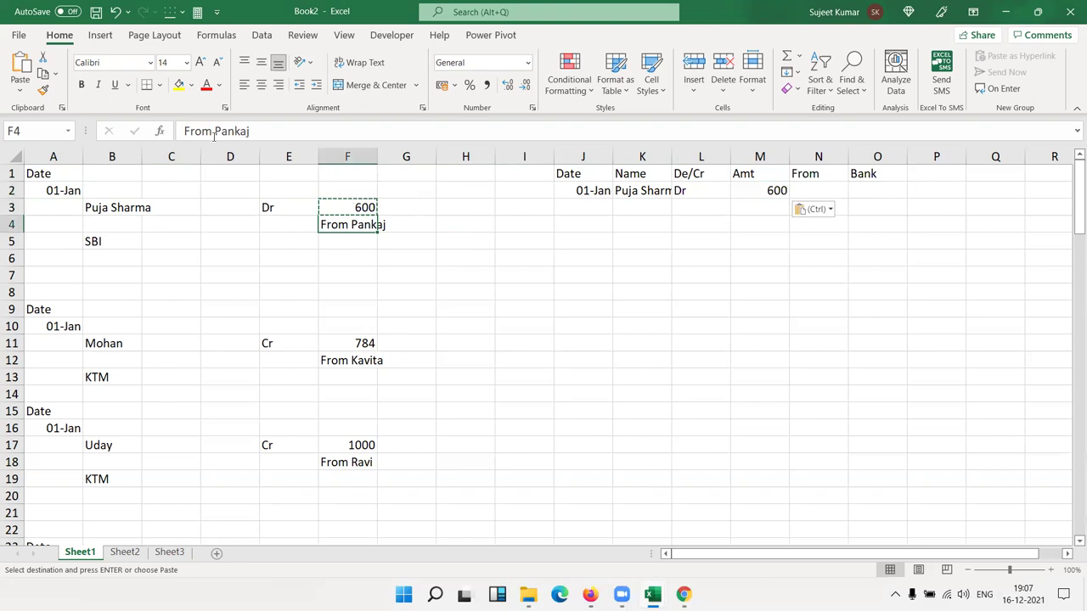
double_click(216, 133)
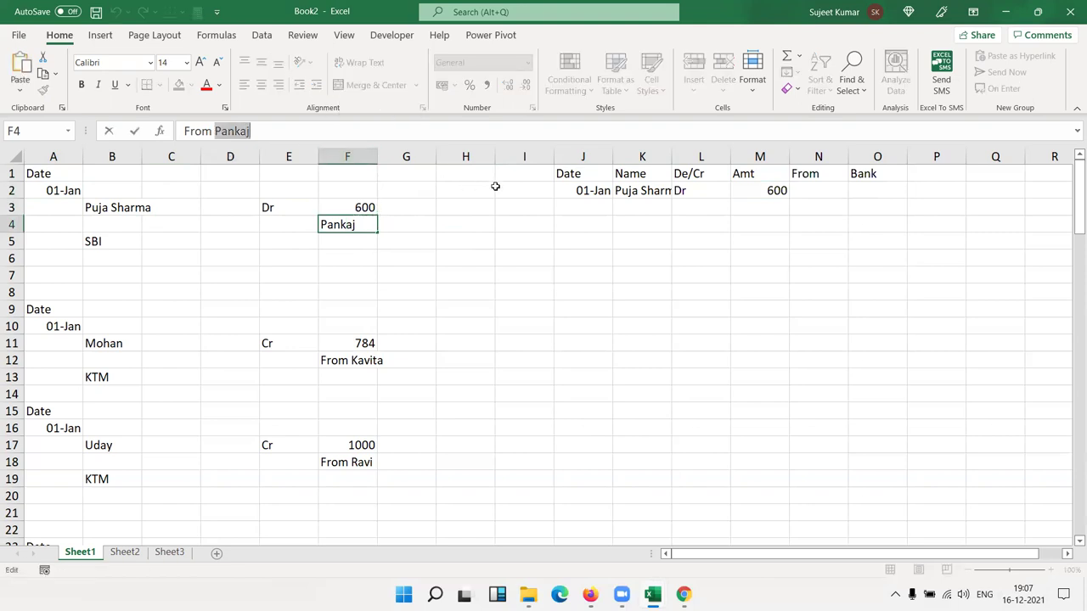
key(Escape)
click(815, 192)
key(ctrl+v)
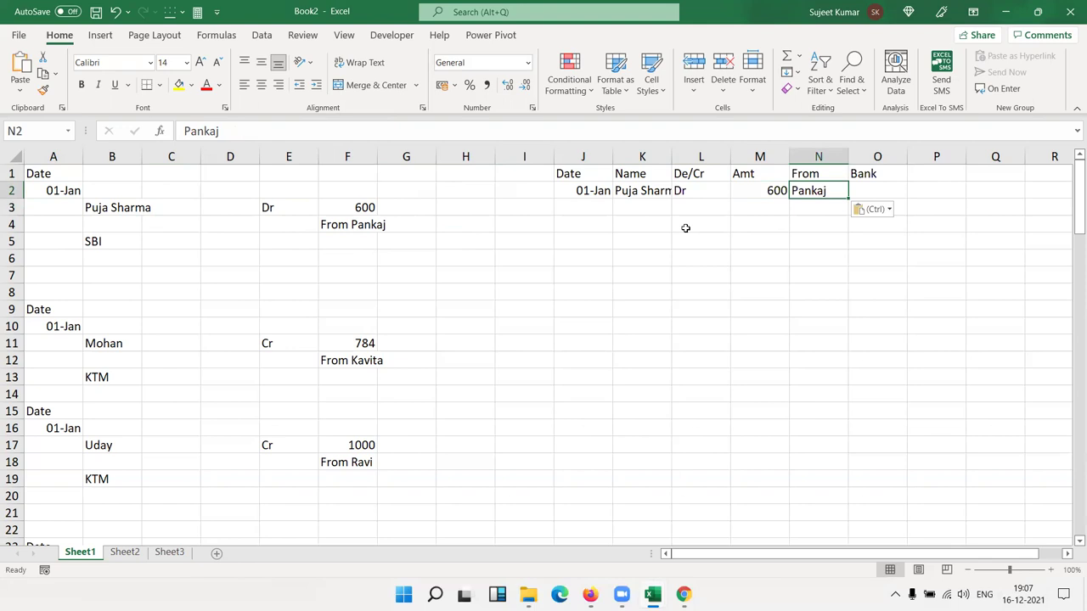
click(134, 243)
key(ctrl+c)
click(898, 190)
key(ctrl+v)
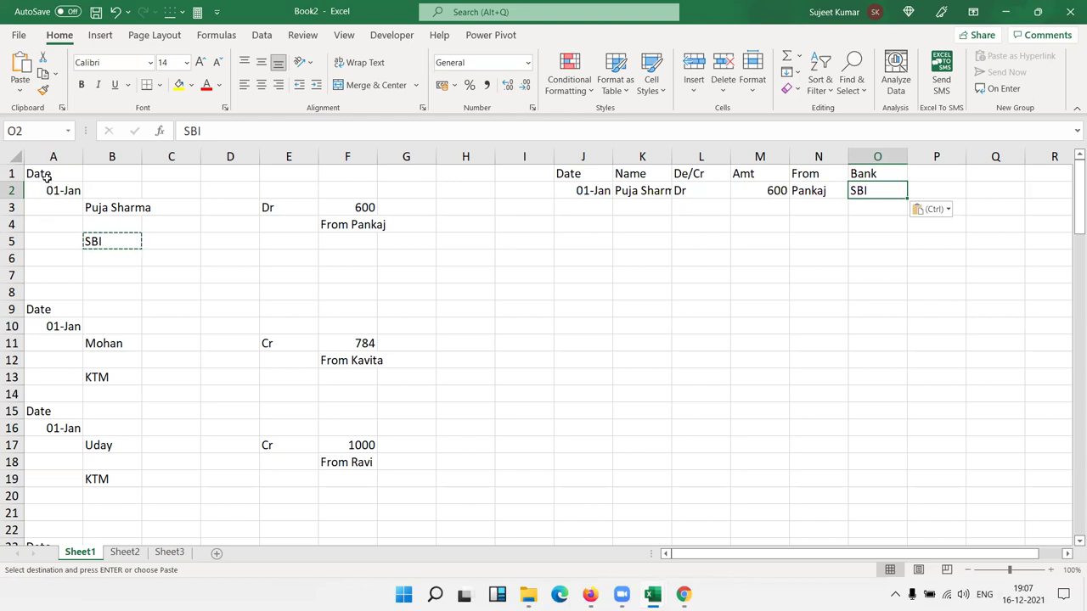
drag(44, 174, 354, 244)
drag(46, 274, 413, 293)
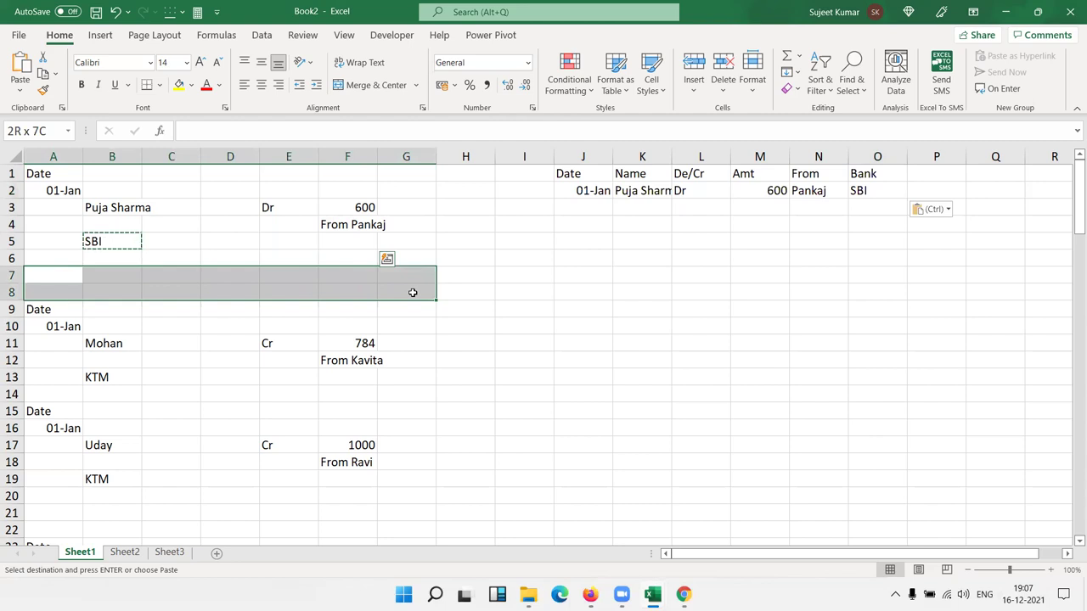
drag(50, 400, 355, 402)
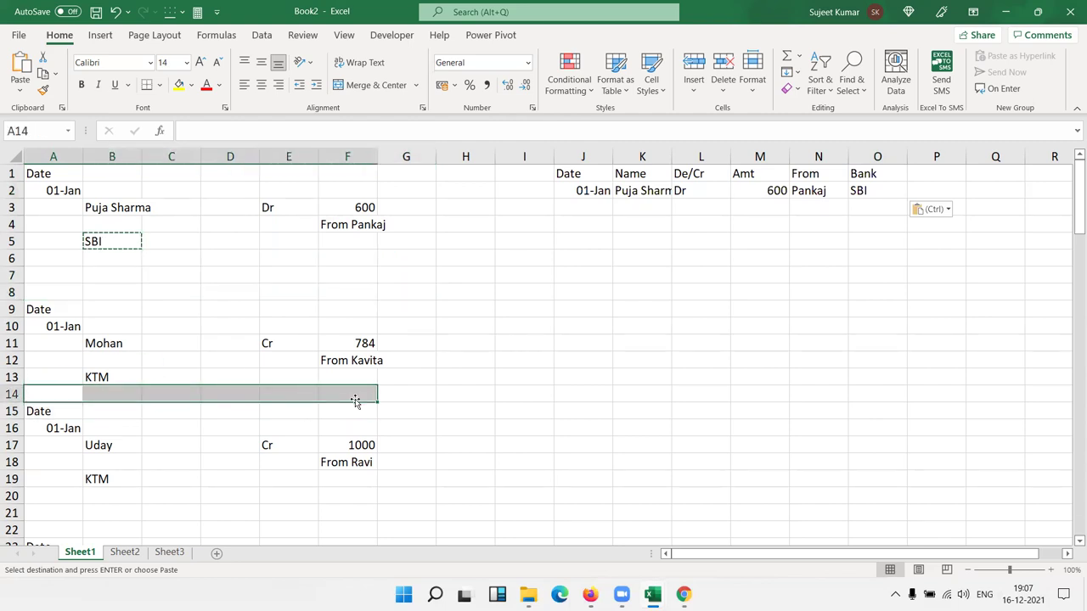
click(292, 290)
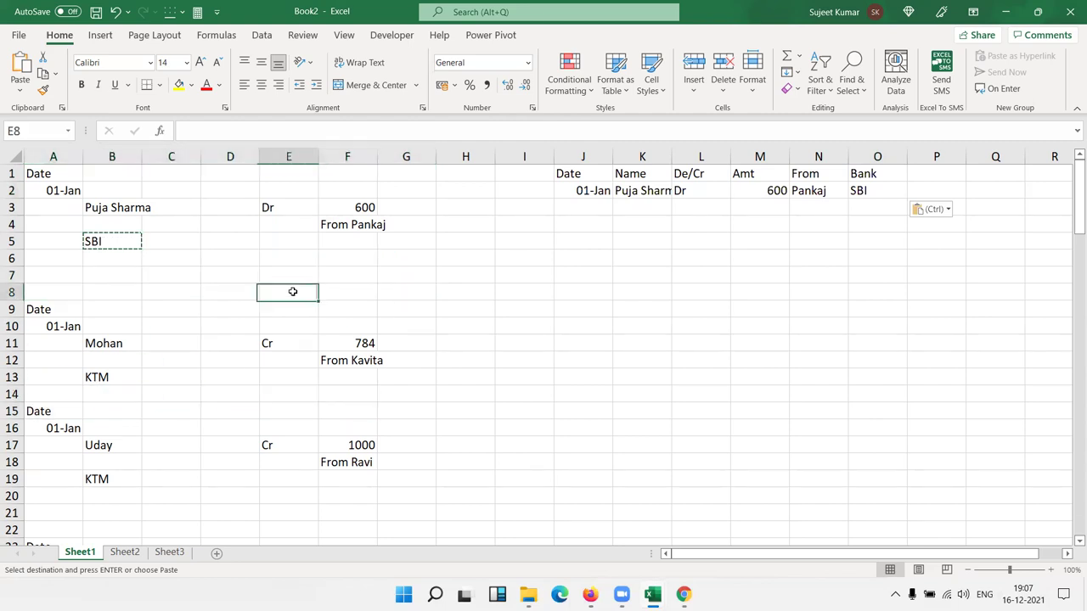
click(47, 173)
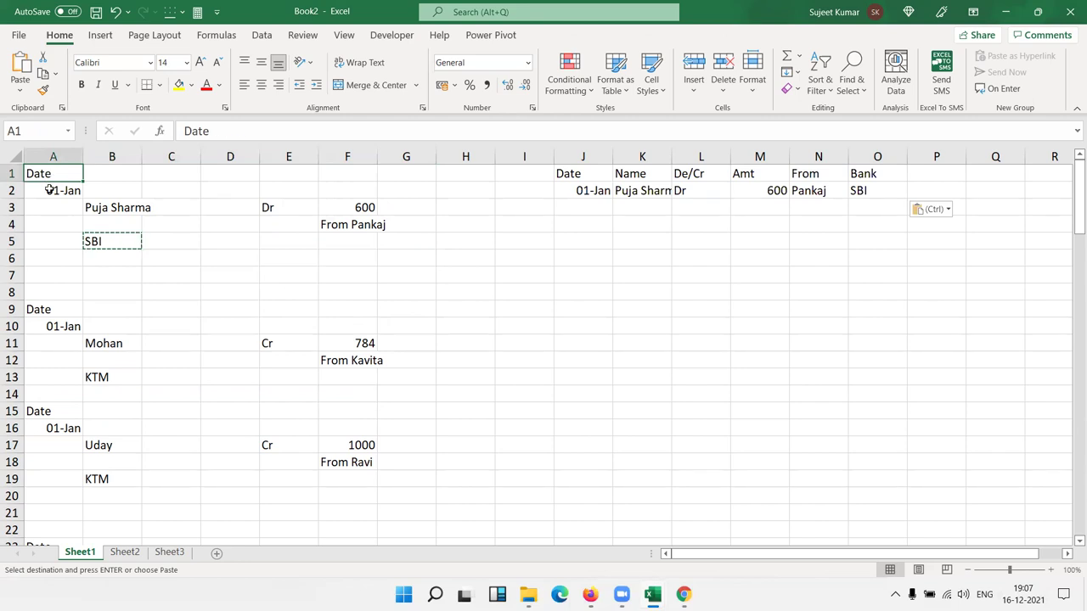
click(49, 190)
drag(47, 311, 51, 328)
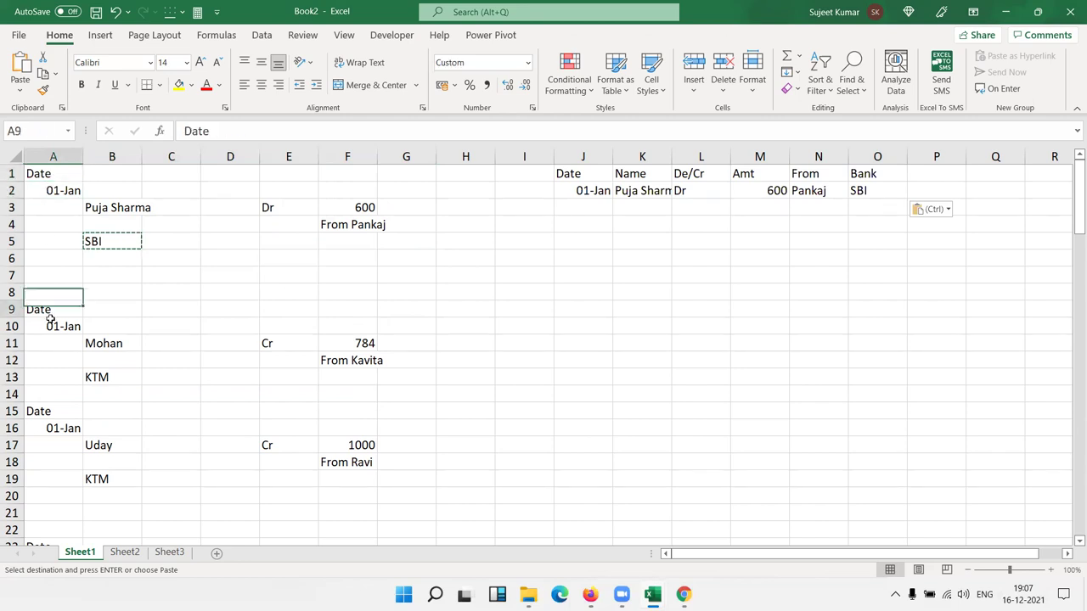
click(62, 417)
drag(62, 417, 63, 430)
mouse_move(76, 209)
mouse_down()
mouse_move(95, 204)
mouse_move(63, 204)
mouse_move(230, 208)
mouse_up()
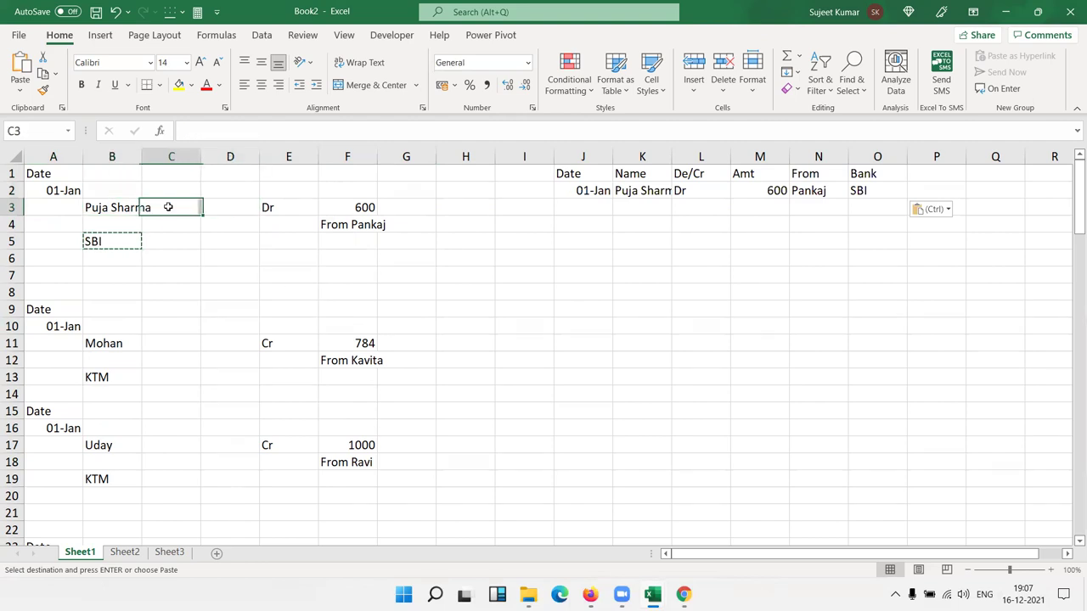
click(292, 207)
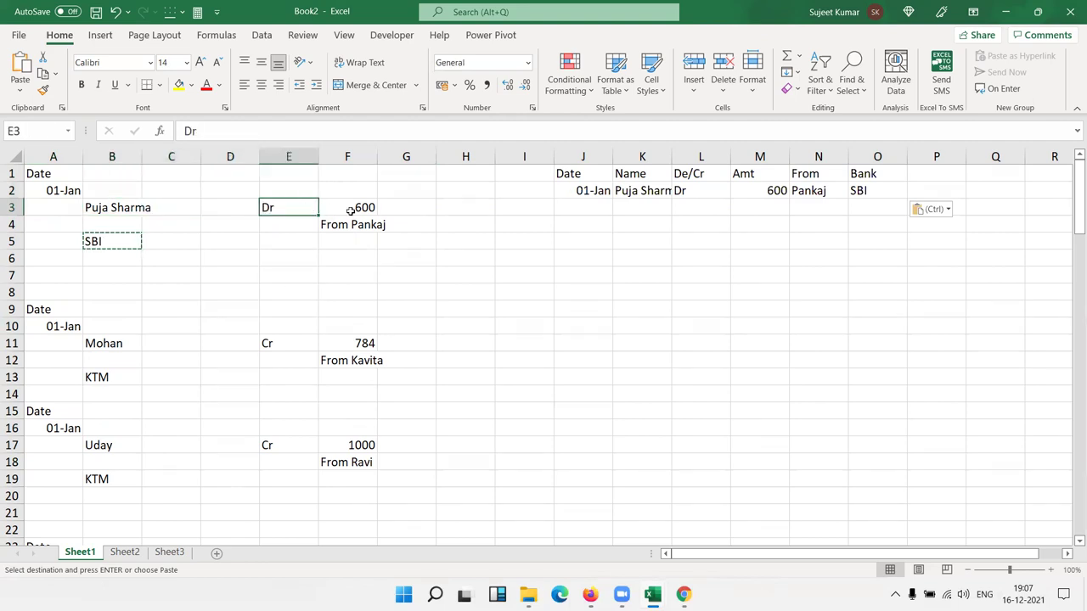
click(366, 207)
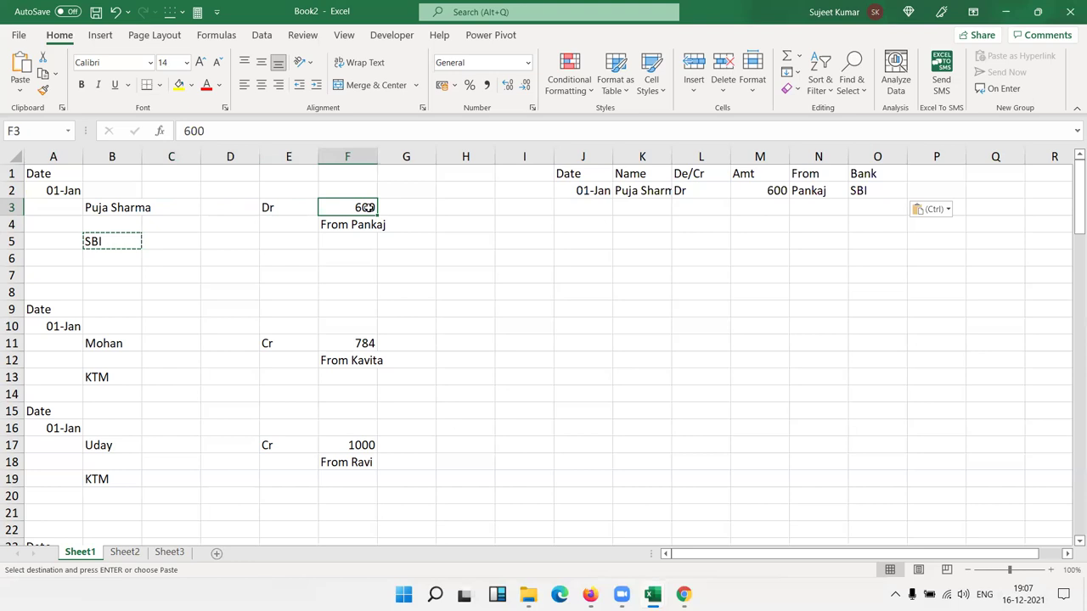
click(355, 224)
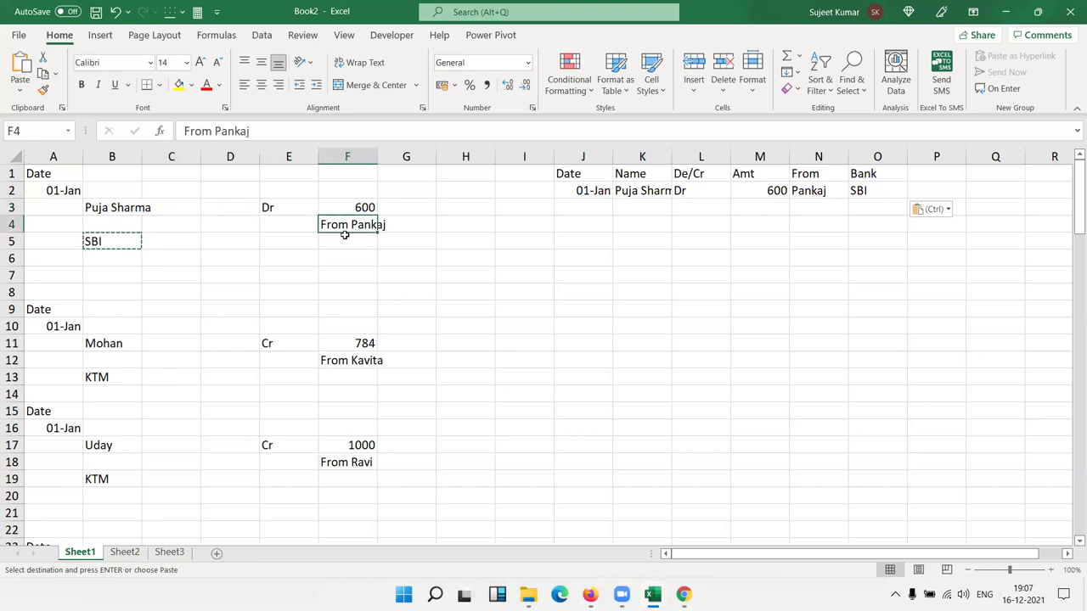
click(136, 224)
click(127, 237)
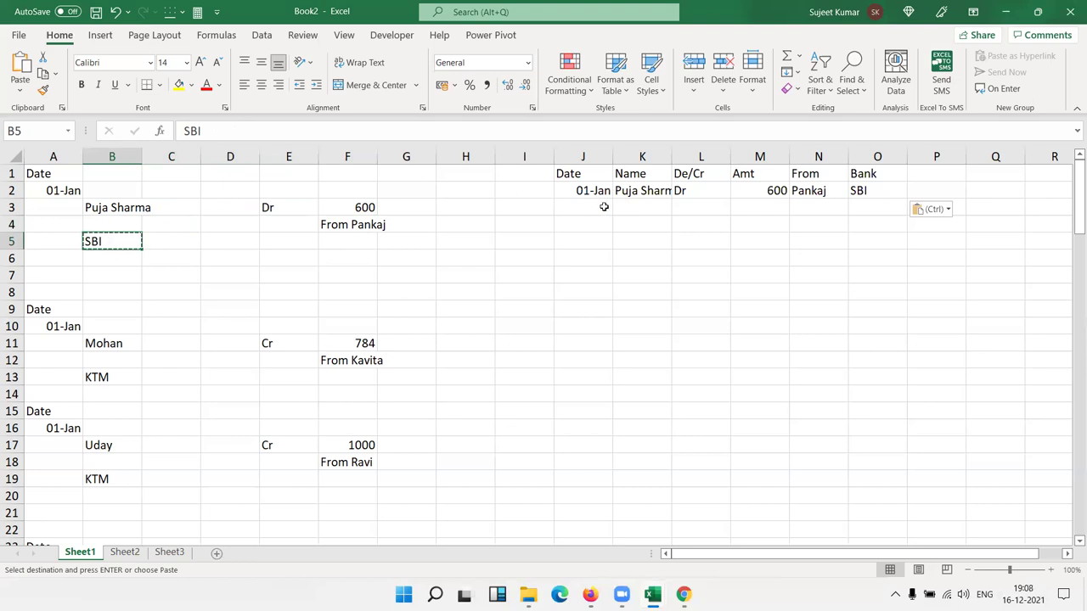
drag(599, 191, 811, 188)
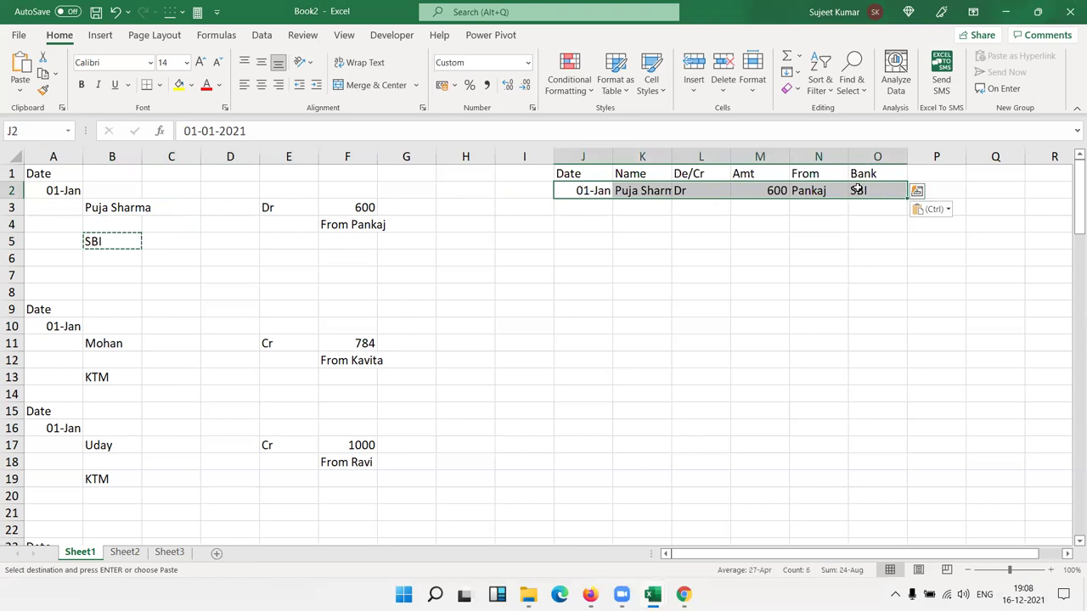
Clear the sample row J2:O2 and add the Sr header in I1.
key(Delete)
key(ctrl+Home)
key(ctrl+Right)
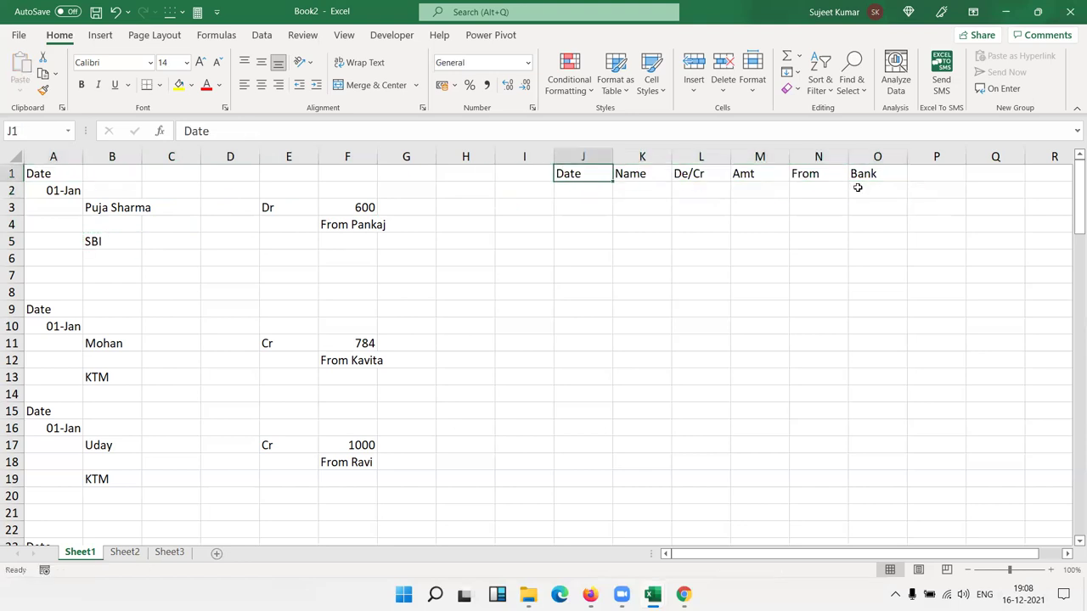
key(Left)
text(Sr)
key(Return)
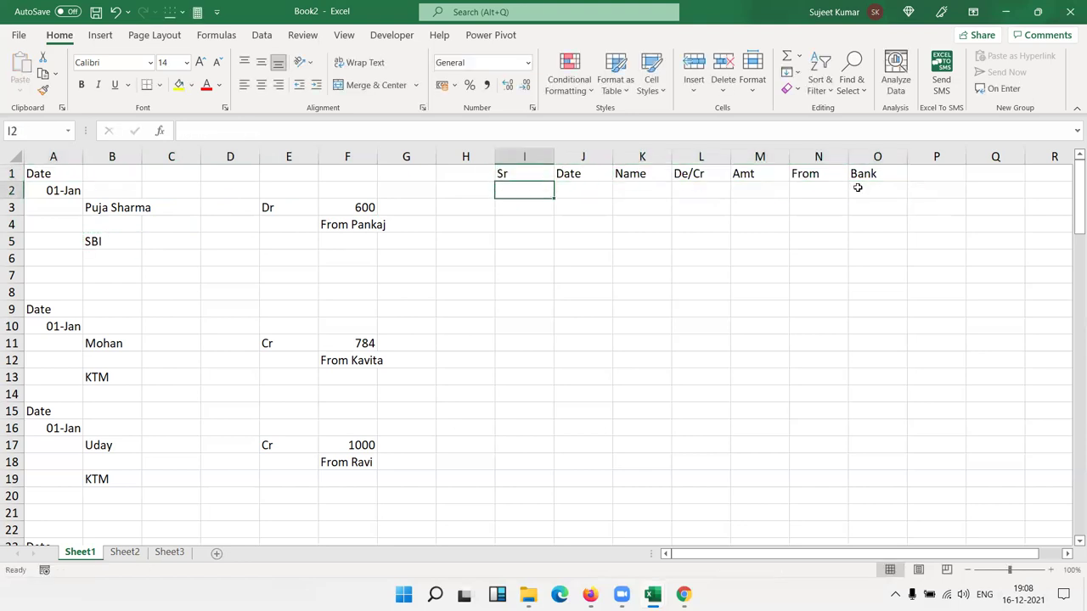
Insert a blank column A before the records and select A1.
key(Left)
key(Left)
key(Left)
key(Left)
key(Left)
key(Left)
key(Left)
key(ctrl+space)
key(ctrl+shift+plus)
key(Up)
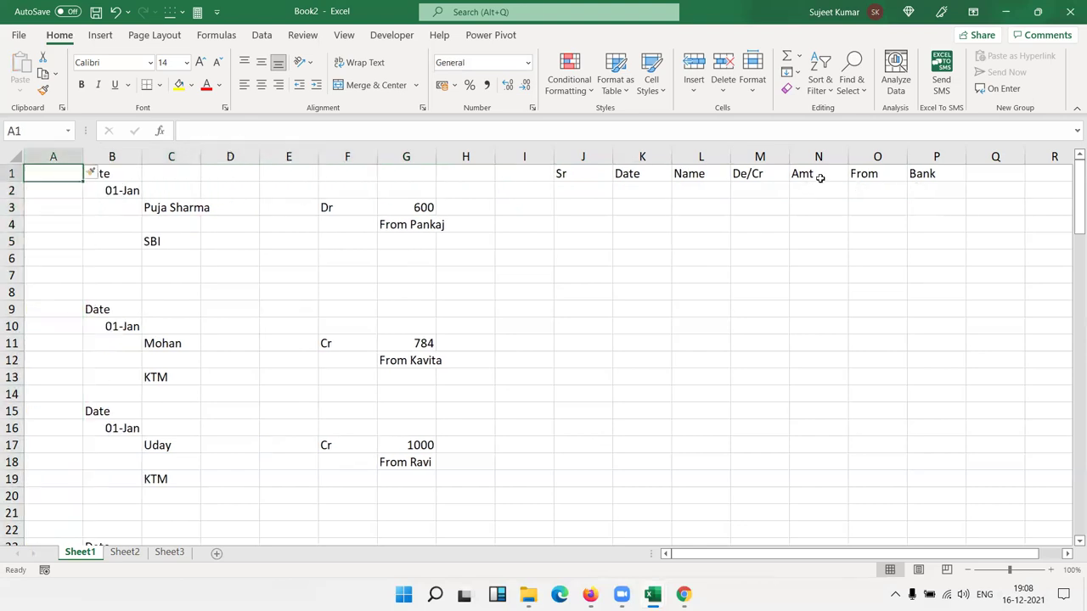
click(73, 223)
click(98, 309)
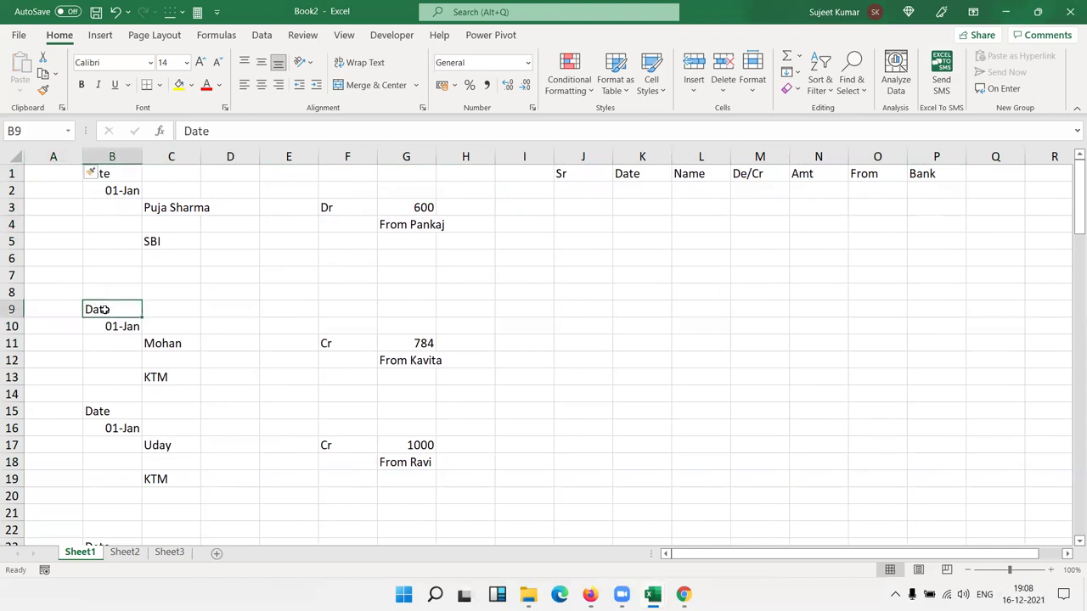
click(44, 177)
Enter =COUNTIFS($B$1:B1,"Date") in A1, anchoring the range start with F4.
text(=)
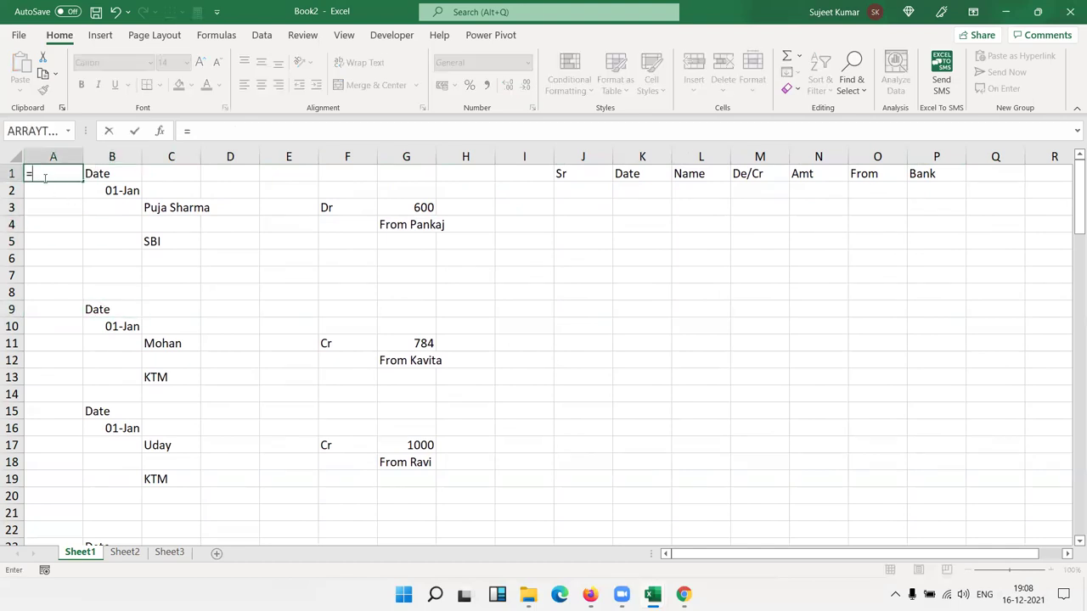
text(coun)
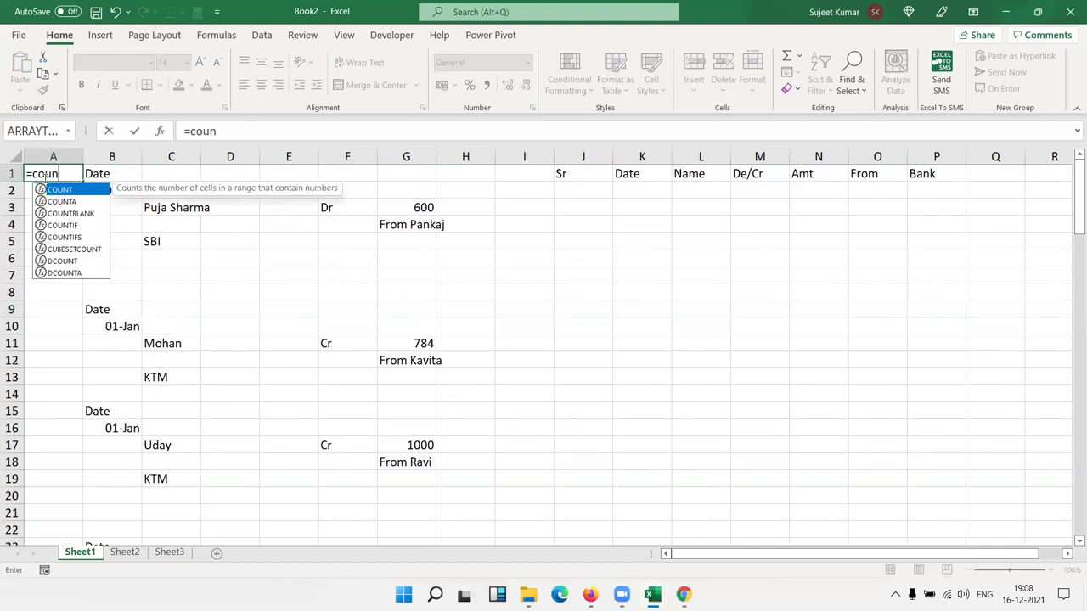
key(Down)
key(Down)
key(Down)
key(Down)
key(Tab)
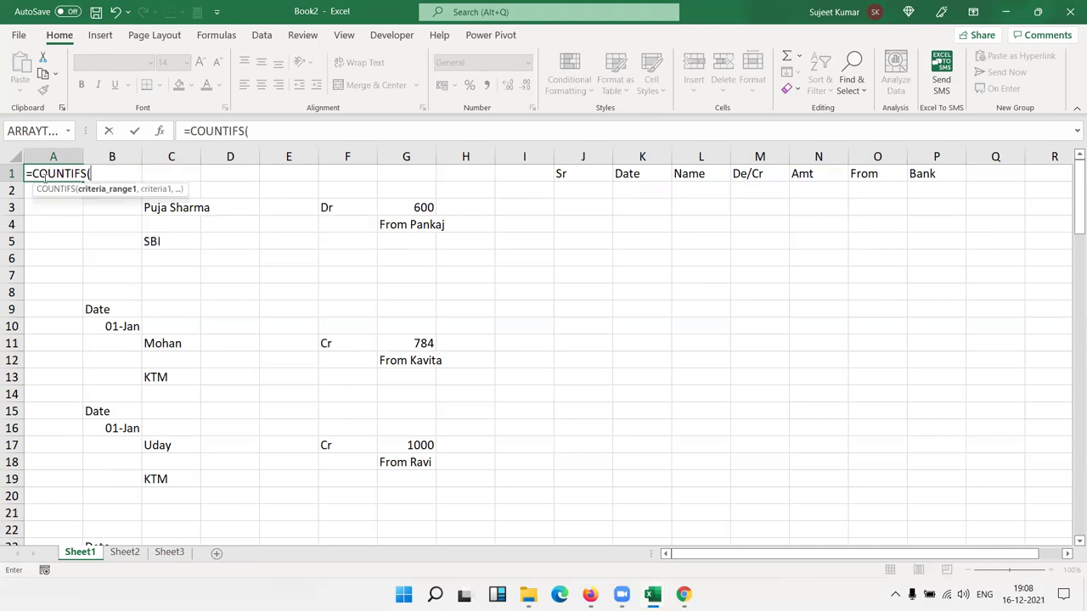
key(Right)
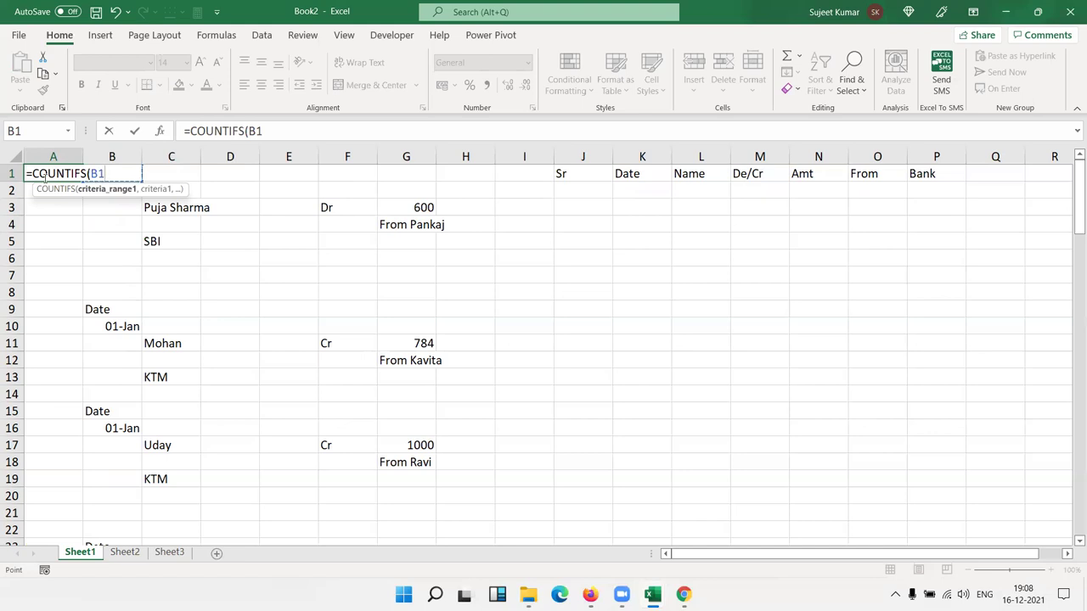
text(:B1,"Date)
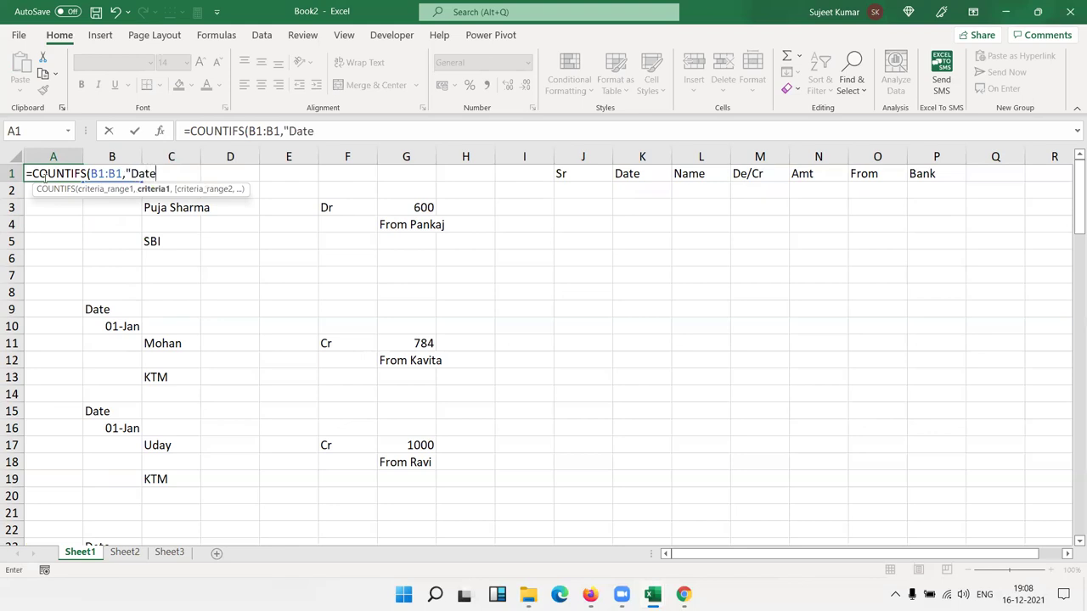
key(ctrl+Return)
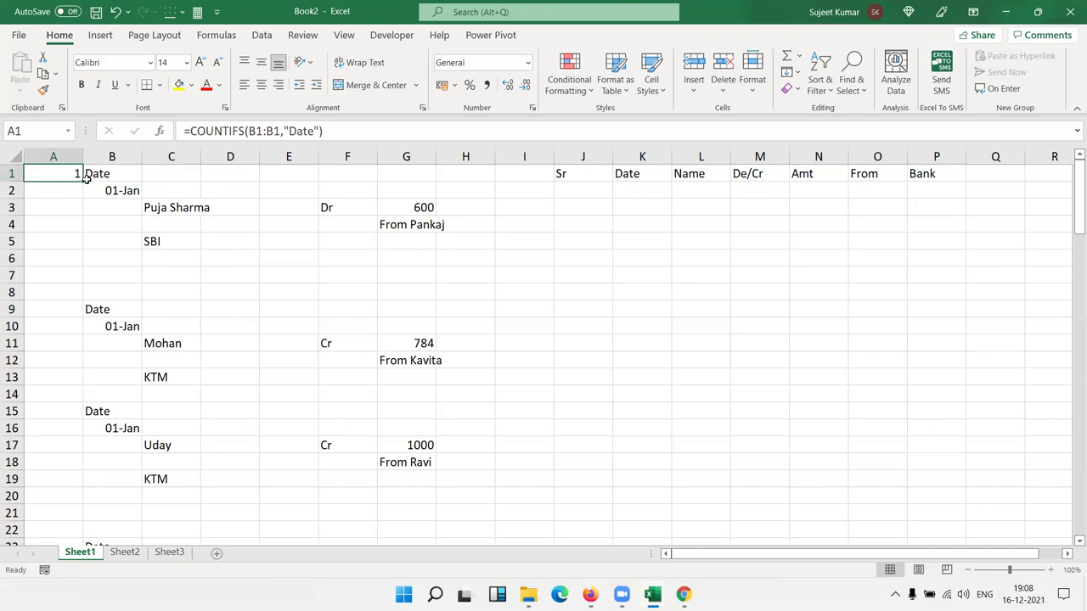
click(256, 130)
key(F4)
key(Return)
Review the COUNTIFS formula in A1 without changing it.
click(57, 169)
double_click(57, 169)
key(Escape)
ctrl+scroll(95, 227, up, 4)
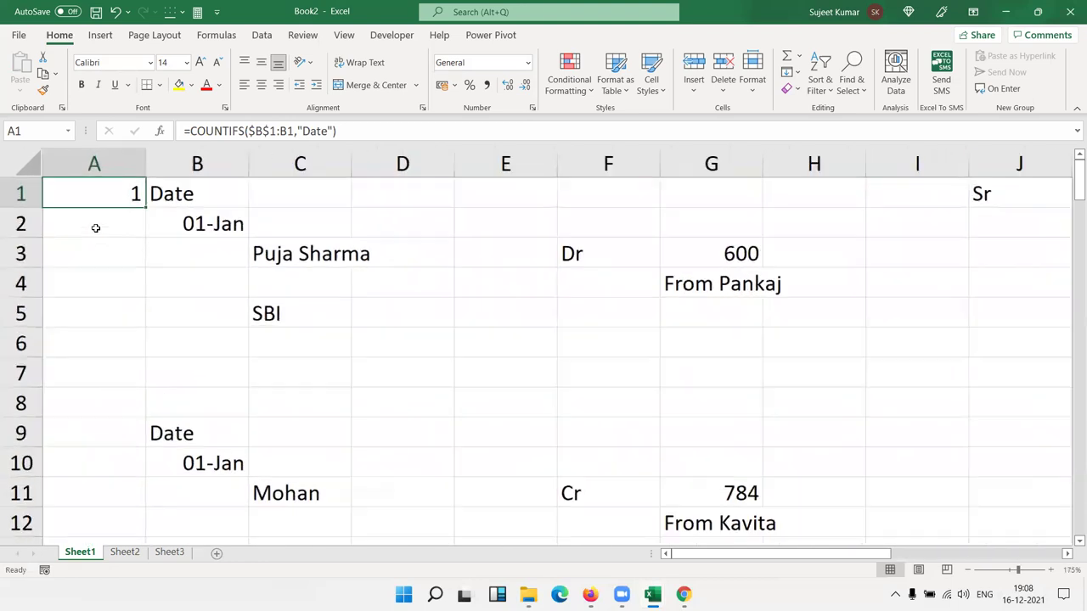
ctrl+scroll(94, 226, up, 5)
double_click(128, 206)
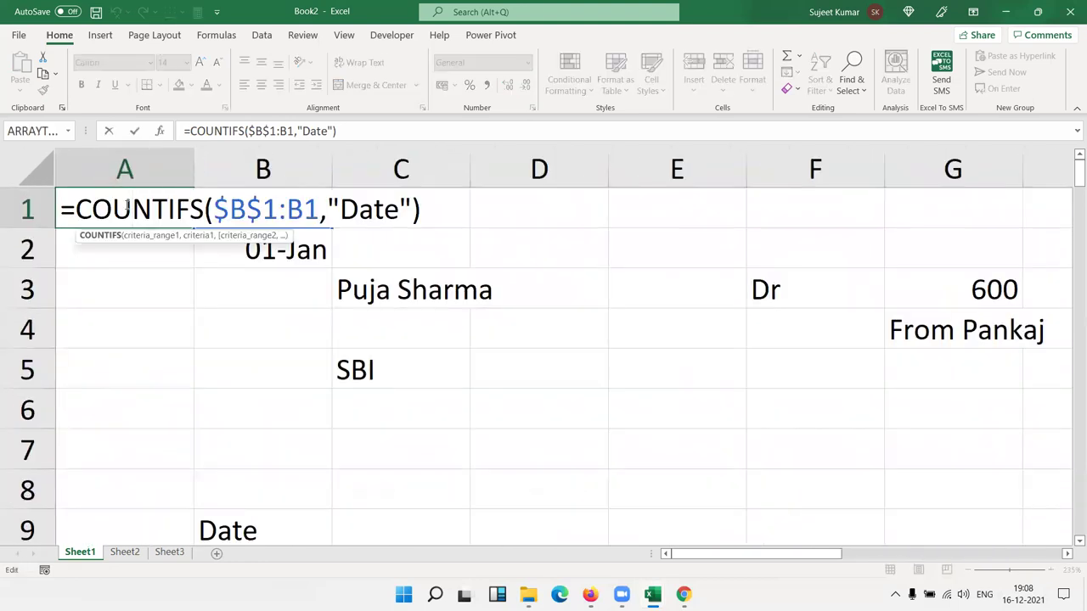
key(Escape)
Fill the COUNTIFS formula down column A to row 112 and check the block counts.
drag(194, 227, 194, 510)
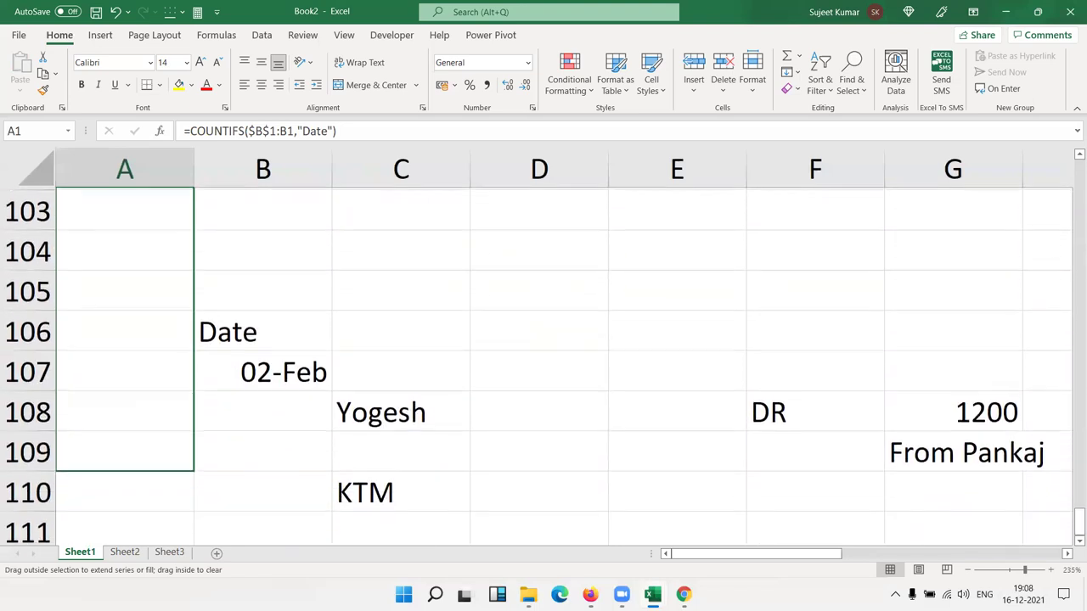
drag(194, 510, 195, 223)
scroll(181, 323, up, 7)
scroll(180, 329, down, 7)
scroll(181, 329, up, 13)
scroll(180, 327, up, 20)
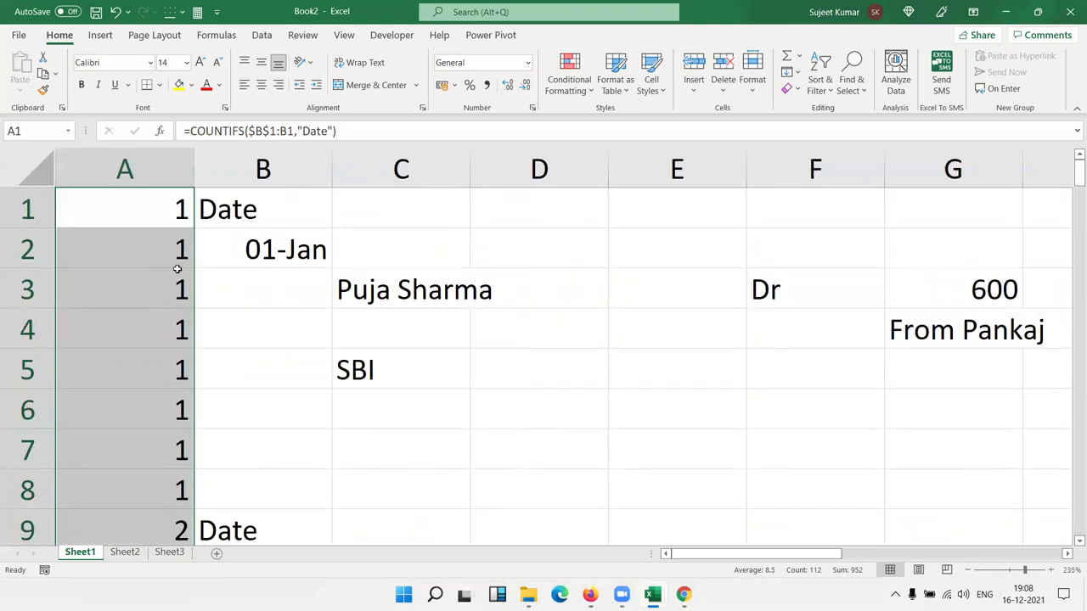
click(180, 530)
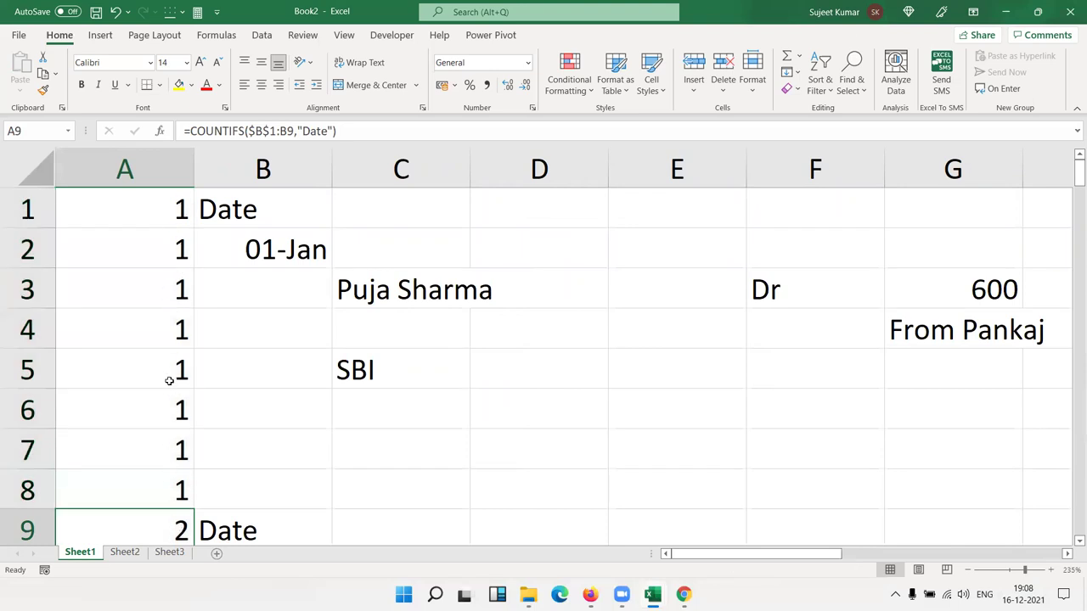
scroll(169, 381, down, 3)
scroll(169, 381, up, 3)
scroll(169, 381, down, 6)
scroll(170, 381, down, 10)
scroll(170, 381, up, 17)
click(181, 218)
Wrap A1's count in =IF(B1="date",COUNTIFS($B$1:B1,"Date"),"") so only Date rows get numbered.
click(192, 131)
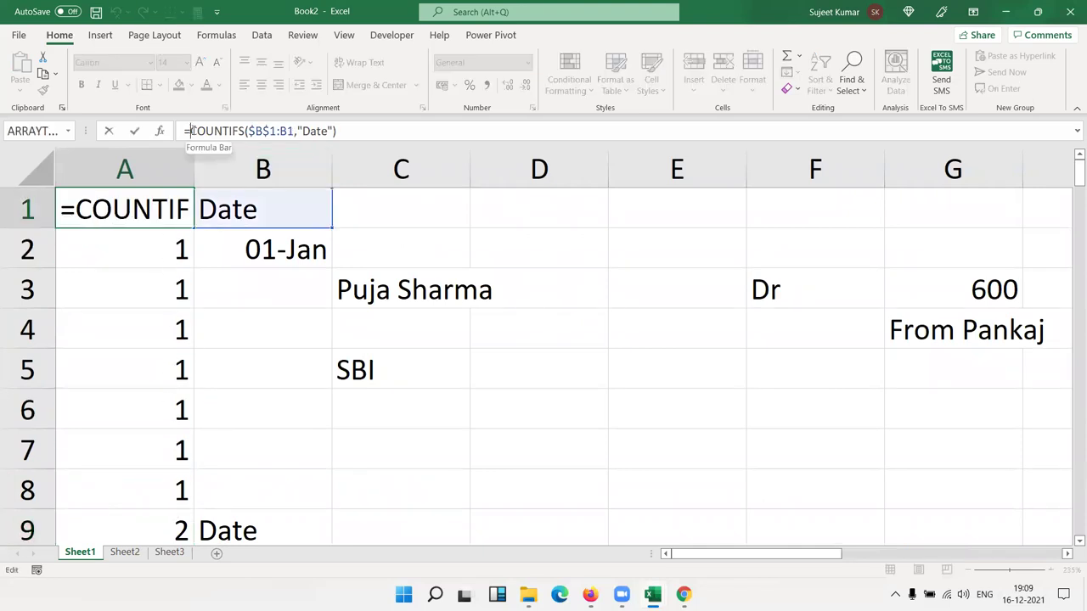
text(if()
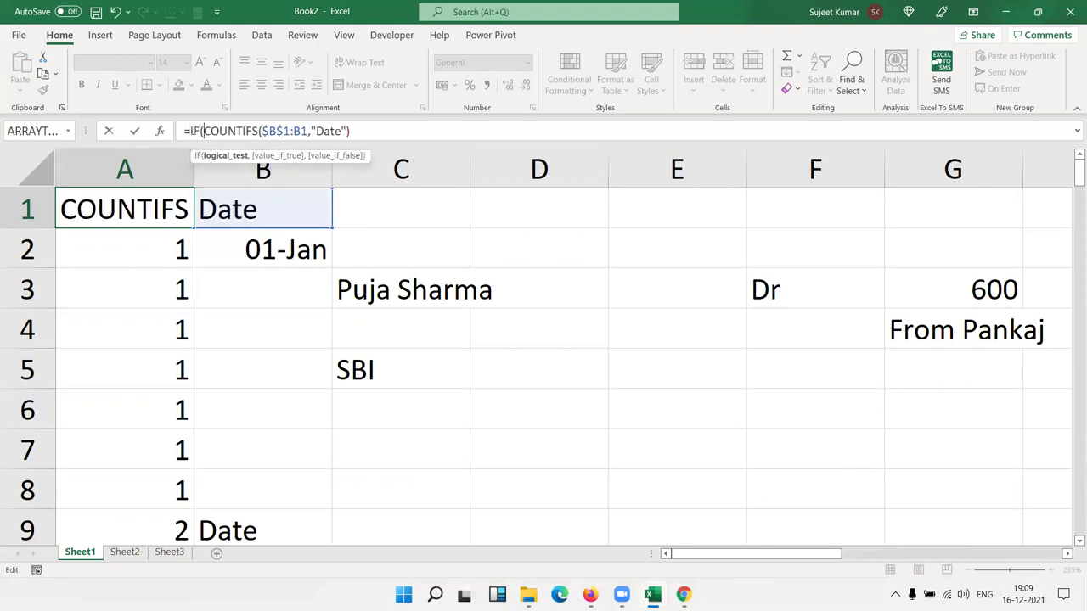
click(308, 216)
text(="date",)
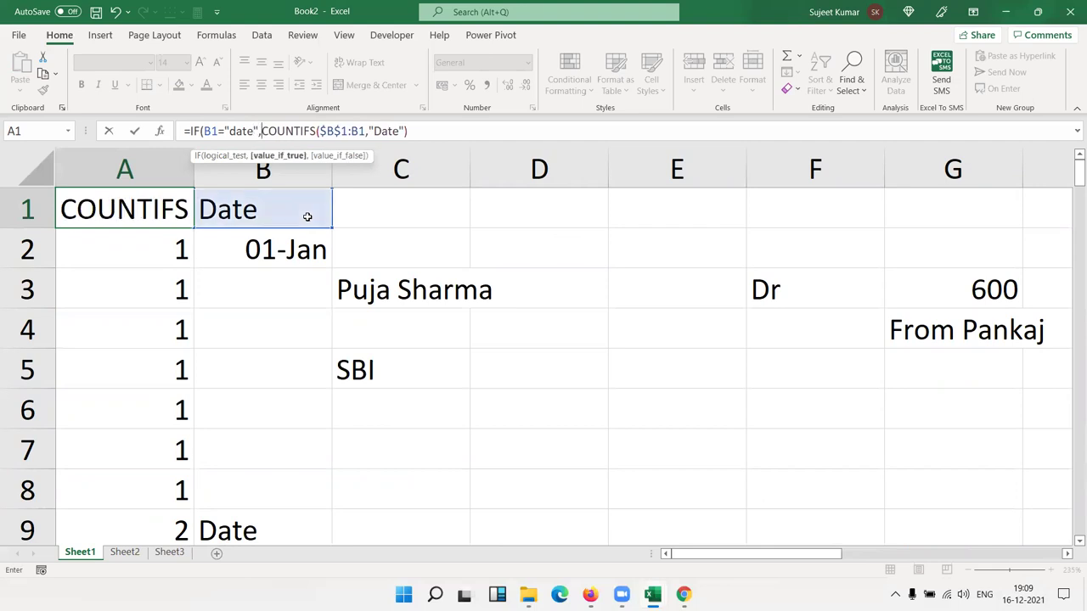
click(411, 132)
text(,"")
key(Return)
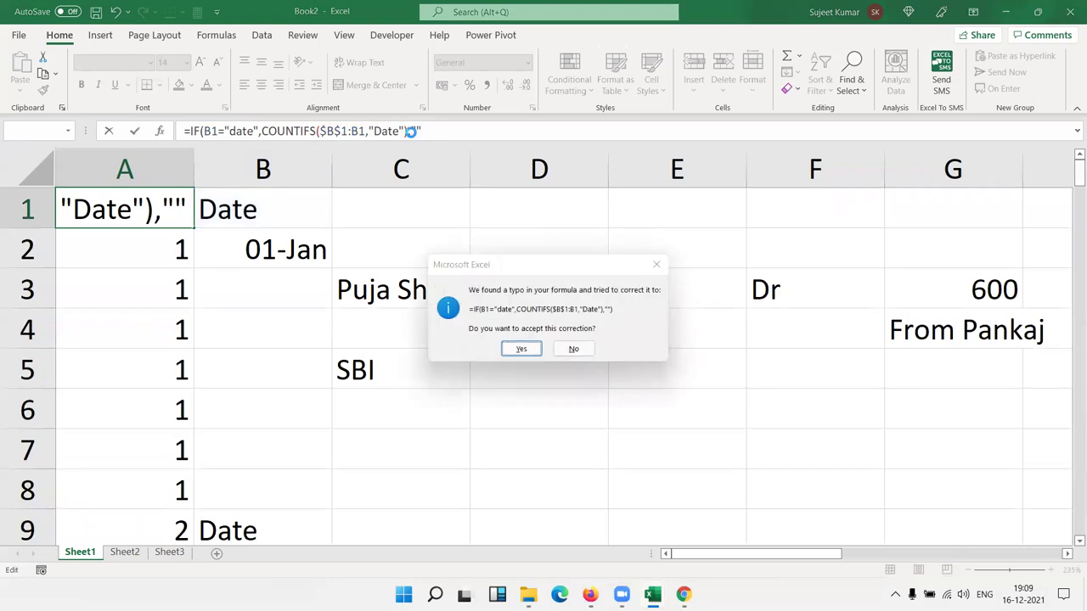
key(Return)
Fill the A1 formula down column A to row 112 and check the numbering.
click(183, 212)
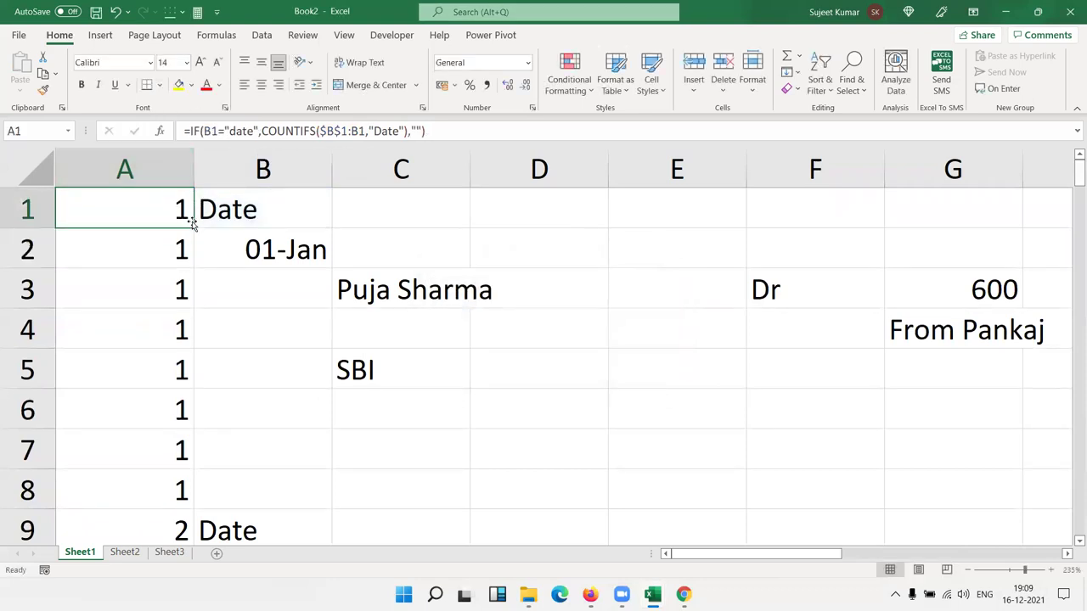
double_click(192, 226)
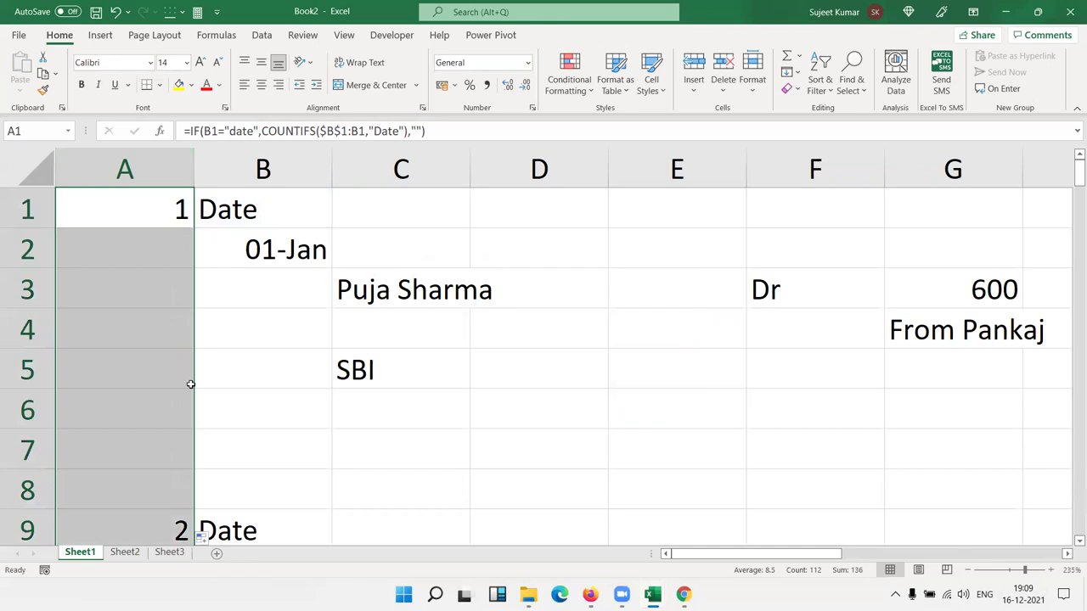
scroll(190, 380, down, 20)
scroll(190, 379, down, 10)
scroll(190, 380, down, 9)
scroll(191, 380, down, 2)
scroll(191, 374, up, 20)
scroll(190, 373, up, 3)
click(743, 352)
Enter 1 in J2 as the first serial number under Sr.
key(Right)
key(Right)
key(Right)
key(Right)
key(Right)
key(Right)
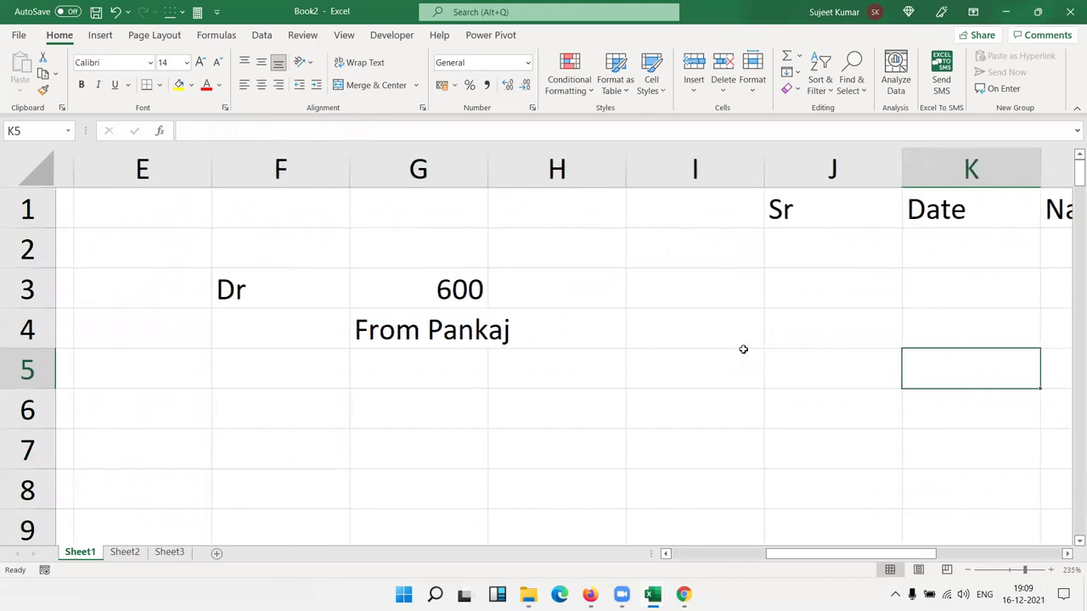
key(Right)
key(Right)
key(Left)
key(Left)
key(Up)
key(Up)
key(Up)
key(Up)
key(Left)
key(Down)
text(1)
key(Up)
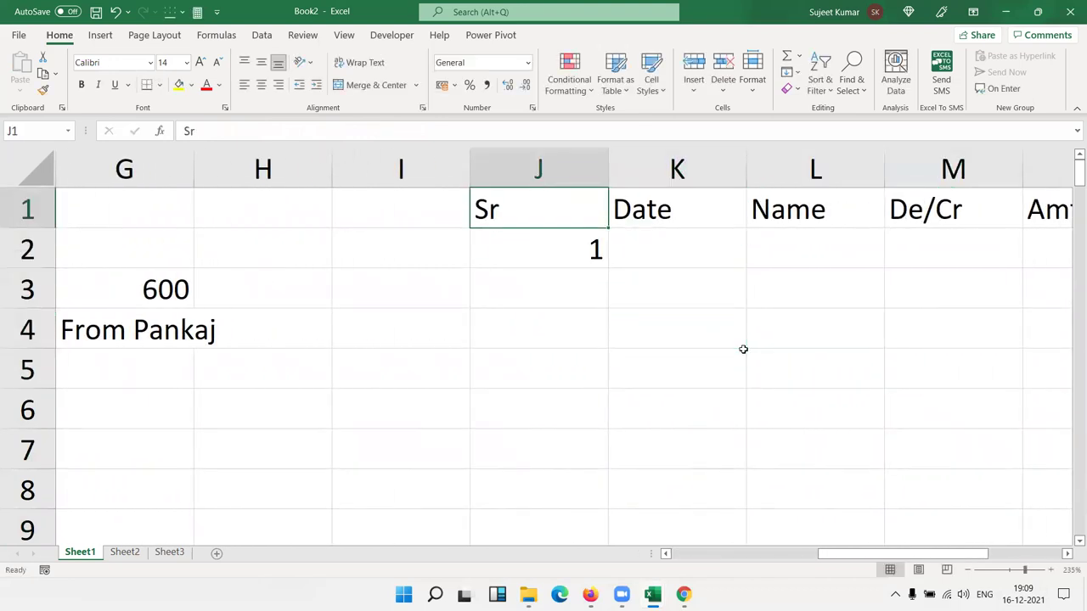
key(Left)
Enter =MAX(A:A) in I1 to show the record count of 16.
text(=max)
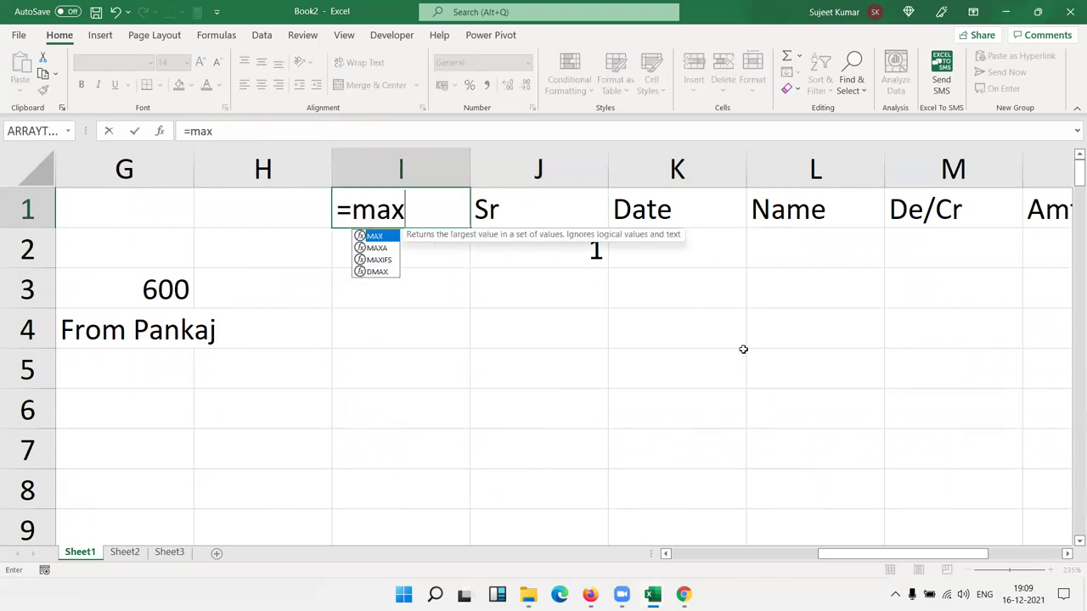
key(Tab)
key(Left)
key(Left)
key(Home)
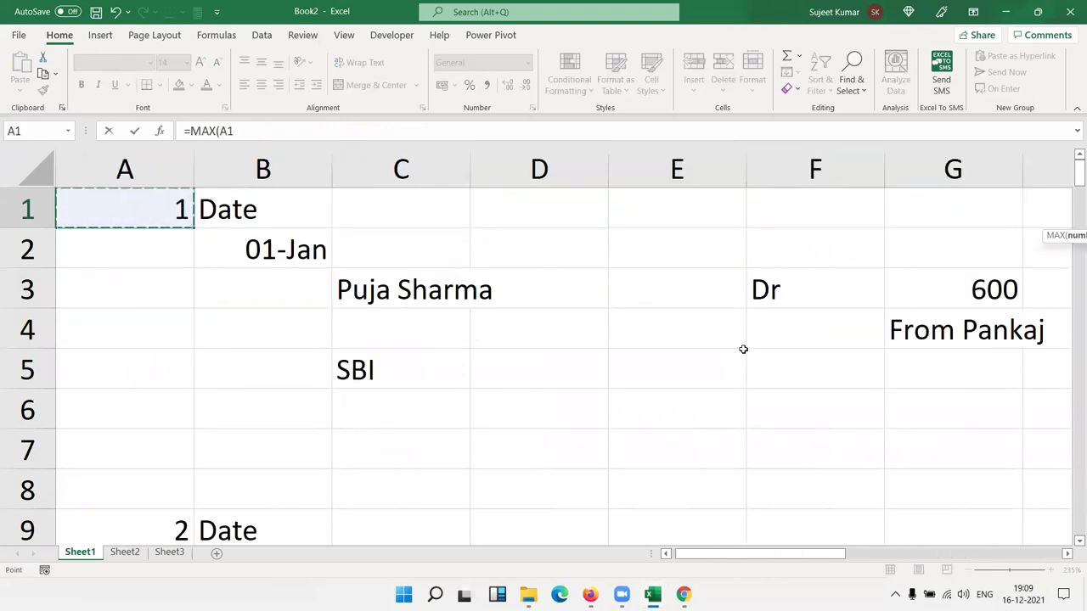
key(ctrl+space)
key(Return)
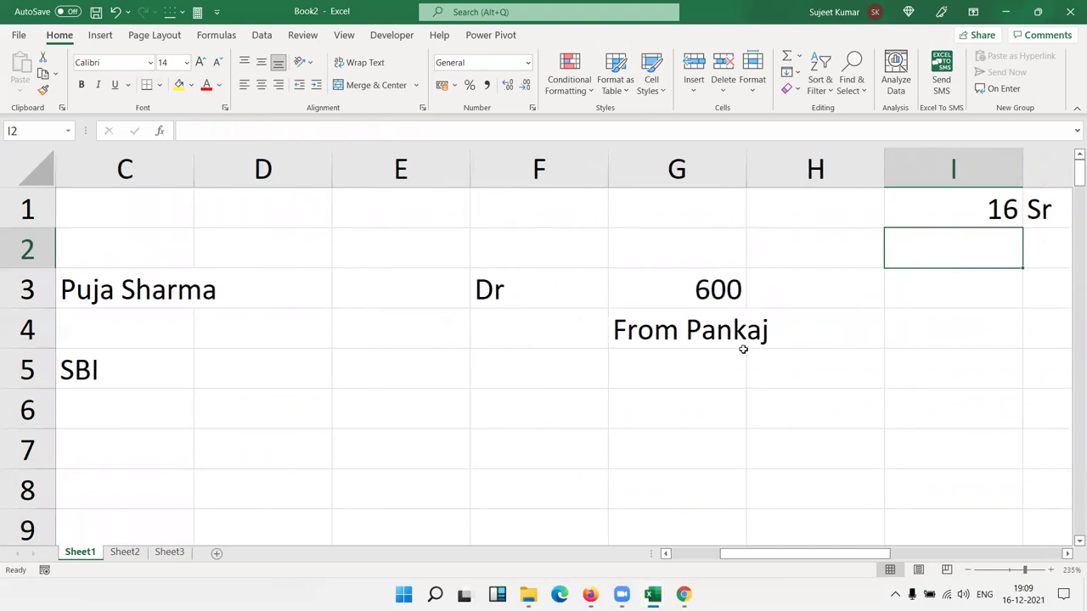
key(Up)
key(Right)
key(Right)
key(Right)
key(Down)
key(Down)
key(Left)
key(Left)
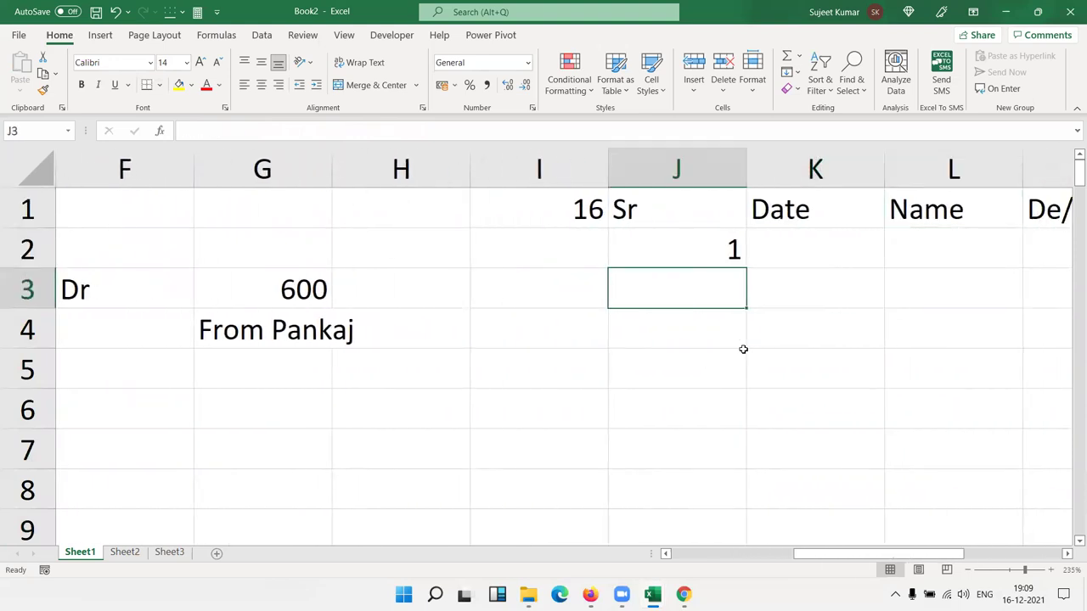
key(Right)
key(Right)
key(Right)
key(Right)
key(Right)
key(Left)
key(Left)
key(Left)
key(Left)
key(Left)
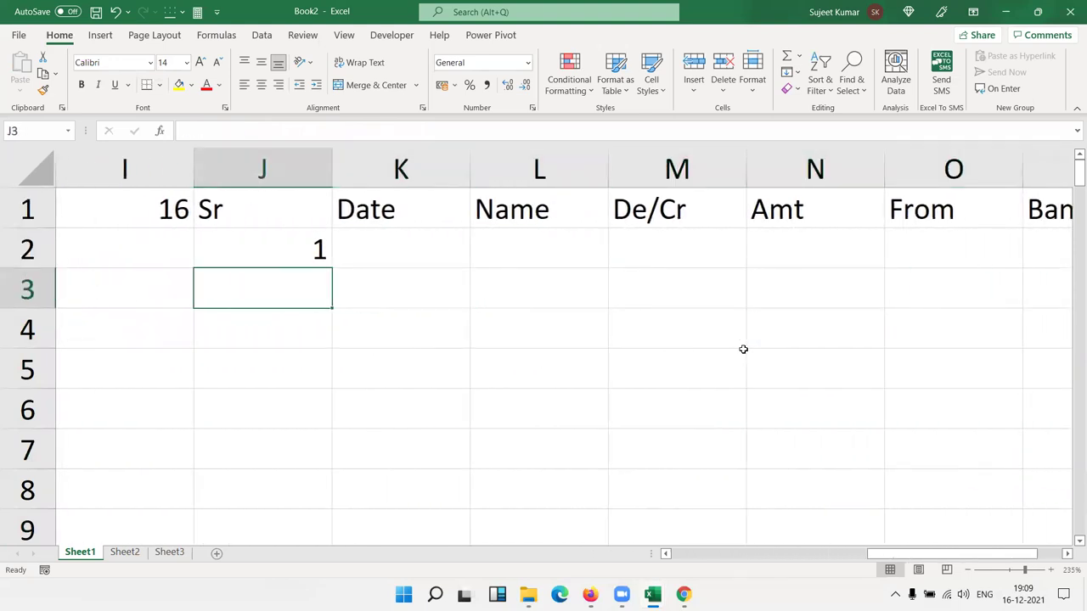
Begin an =IF(I1+1 formula in J3, then cancel it.
text(=if)
key(Tab)
click(182, 213)
text(+1)
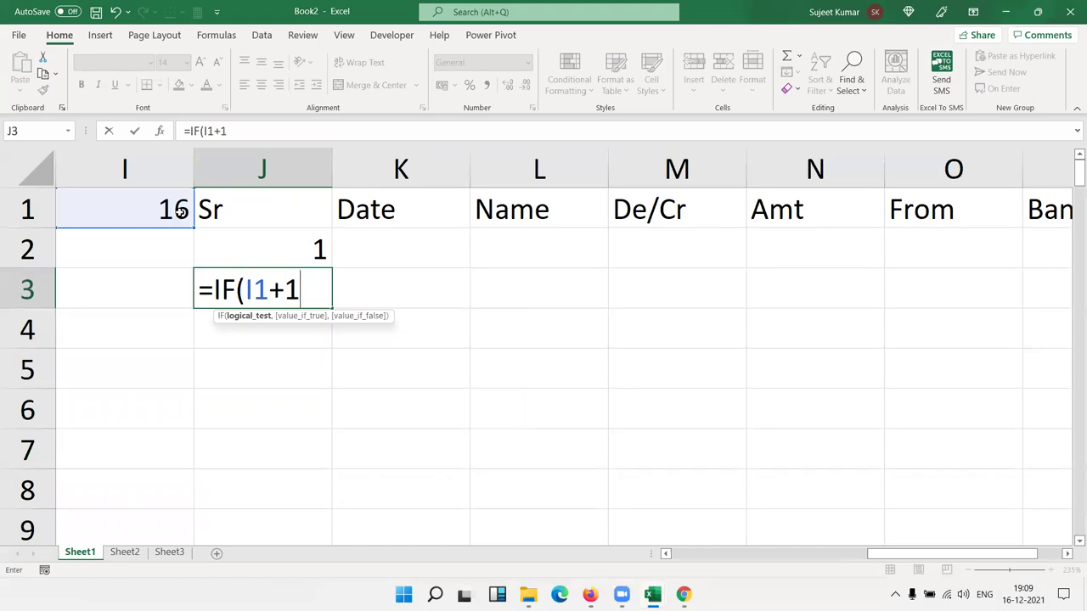
key(Escape)
Enter =IF(J2+1>I1,"",J2+1) in J3 to continue serial numbers up to the record count.
text(=if)
key(Tab)
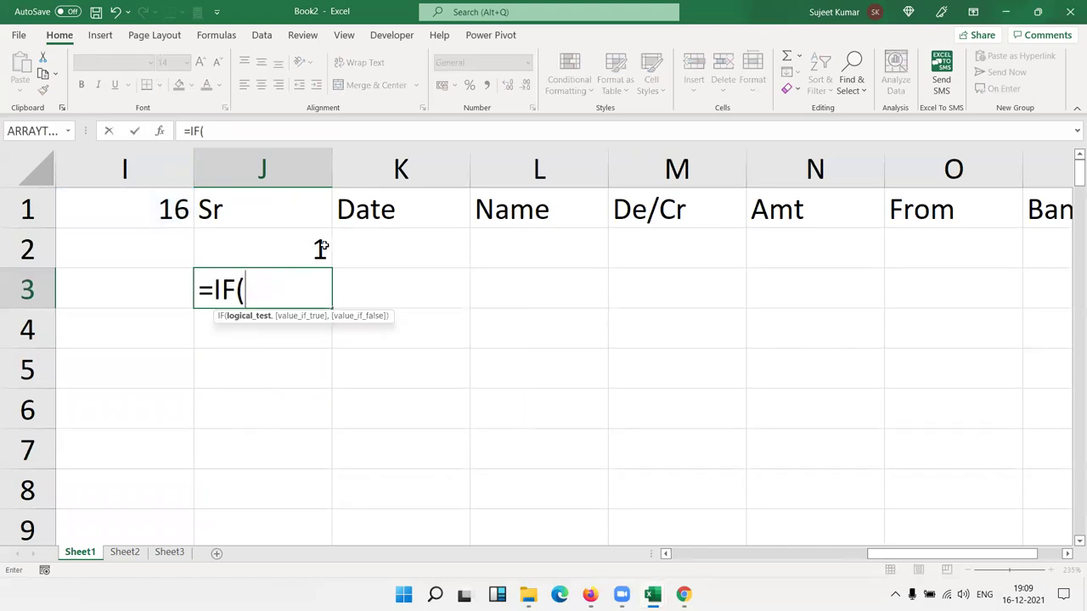
click(320, 248)
text(+1)
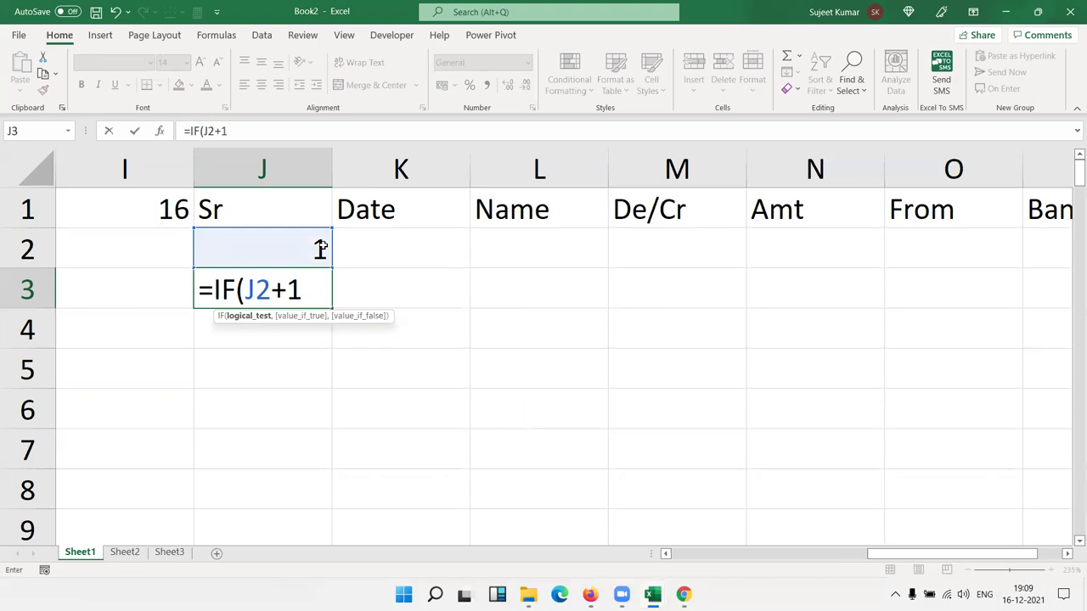
text(>)
click(175, 220)
text(,"",)
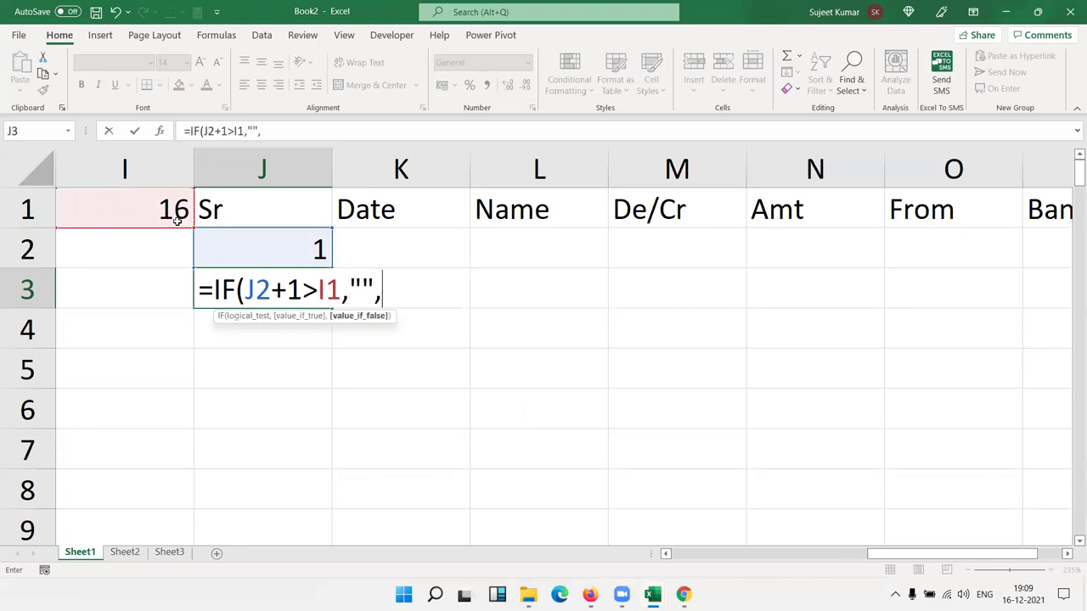
click(275, 243)
text(+1)
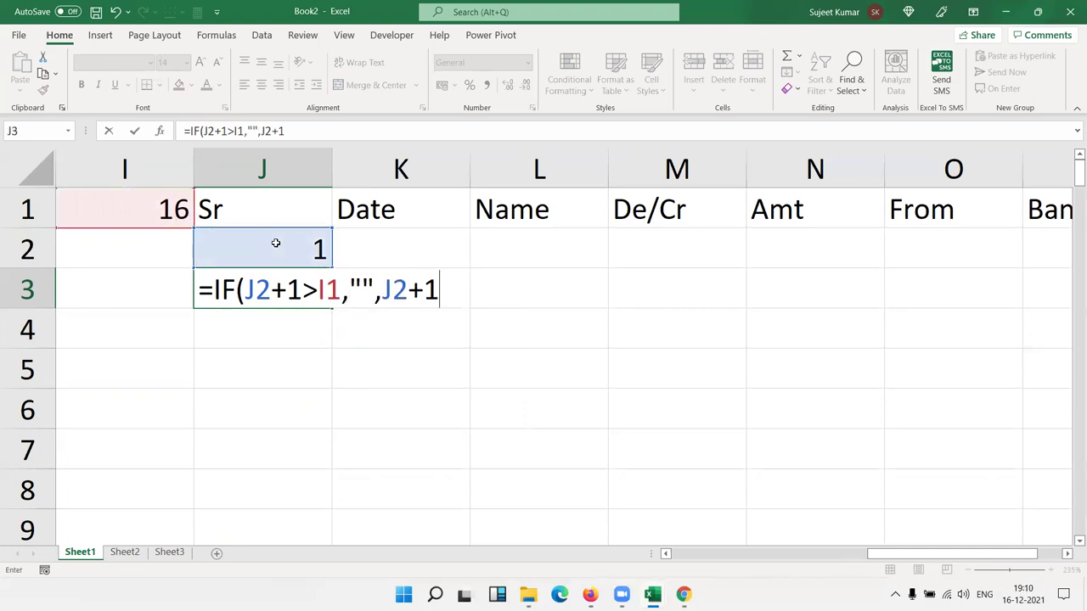
key(Return)
Make the I1 reference in J3's formula absolute ($I$1).
key(Up)
key(F2)
key(Left)
key(Left)
key(Left)
key(Left)
key(Left)
key(Left)
key(Left)
key(Right)
key(Right)
key(Right)
key(F4)
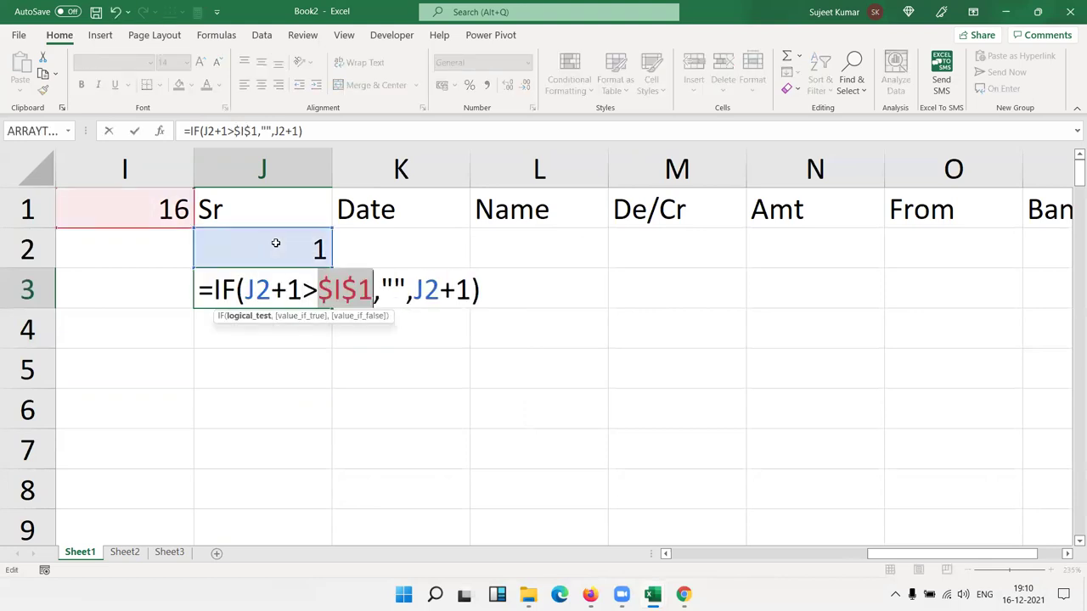
Wrap J3's formula in IFERROR with a blank "" fallback and accept Excel's correction.
key(Home)
key(Right)
text(if)
key(Down)
key(Tab)
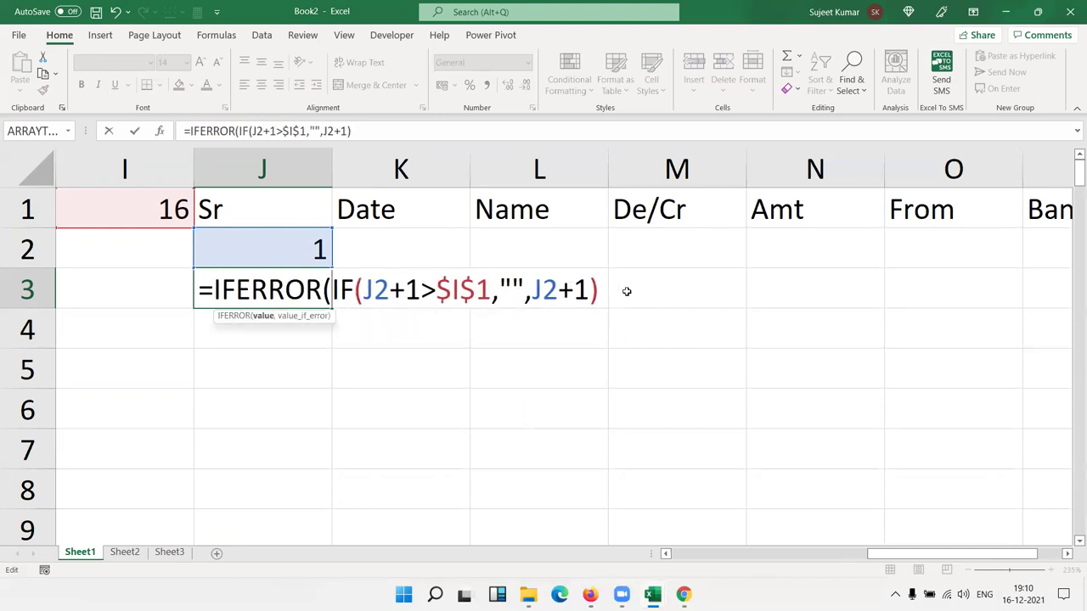
click(600, 289)
text(,"")
key(Return)
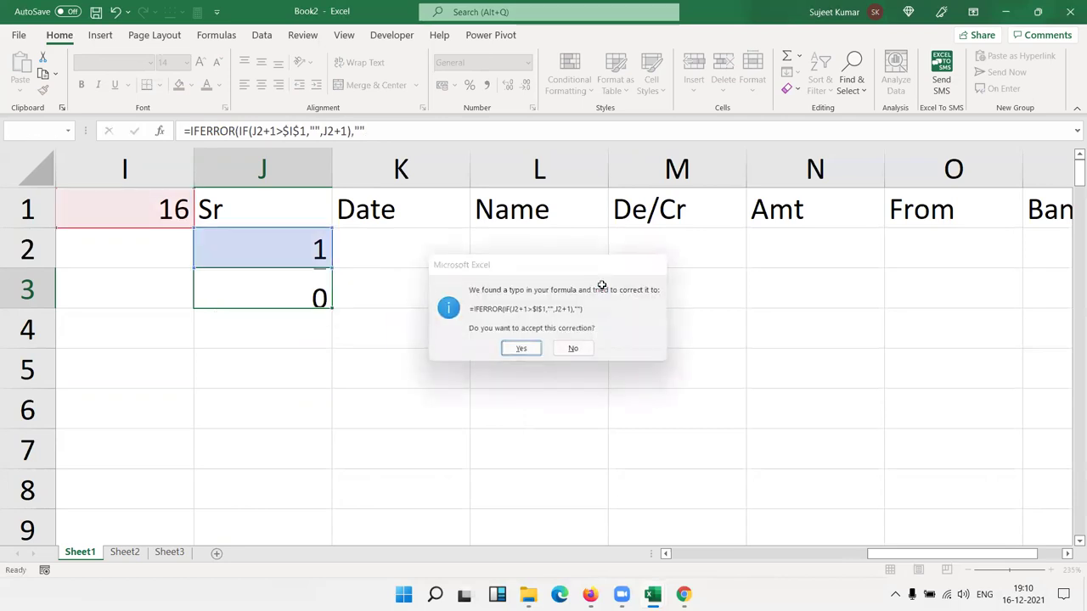
key(Return)
Fill the Sr formula down J3:J25 so it shows 1 through 16, later rows blank.
key(shift+Down)
key(shift+Down)
key(shift+Down)
key(shift+Down)
key(shift+Down)
key(shift+Down)
key(shift+Down)
key(ctrl+q)
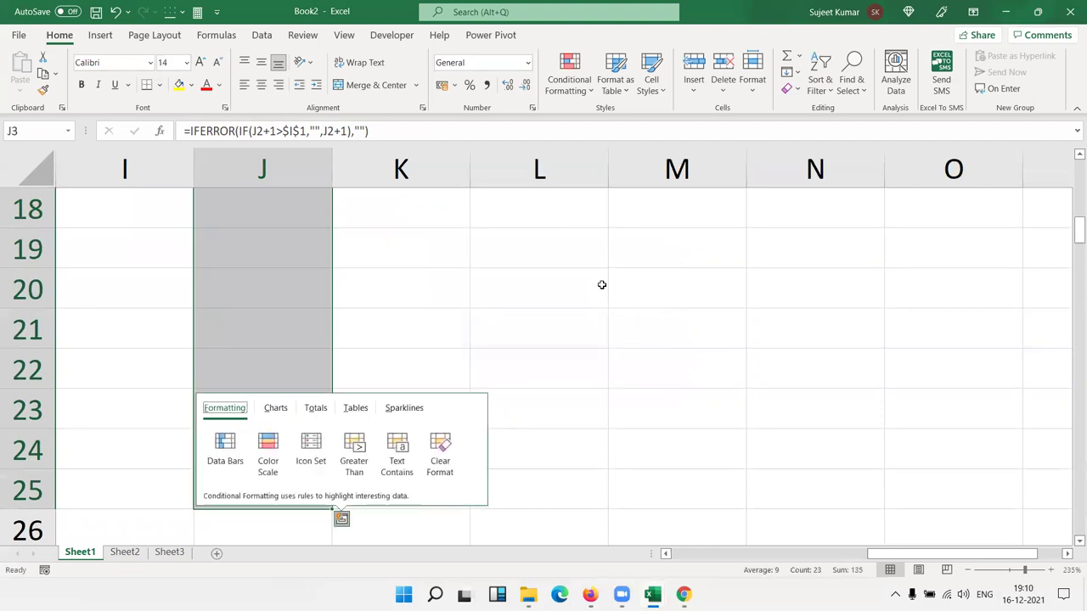
key(Escape)
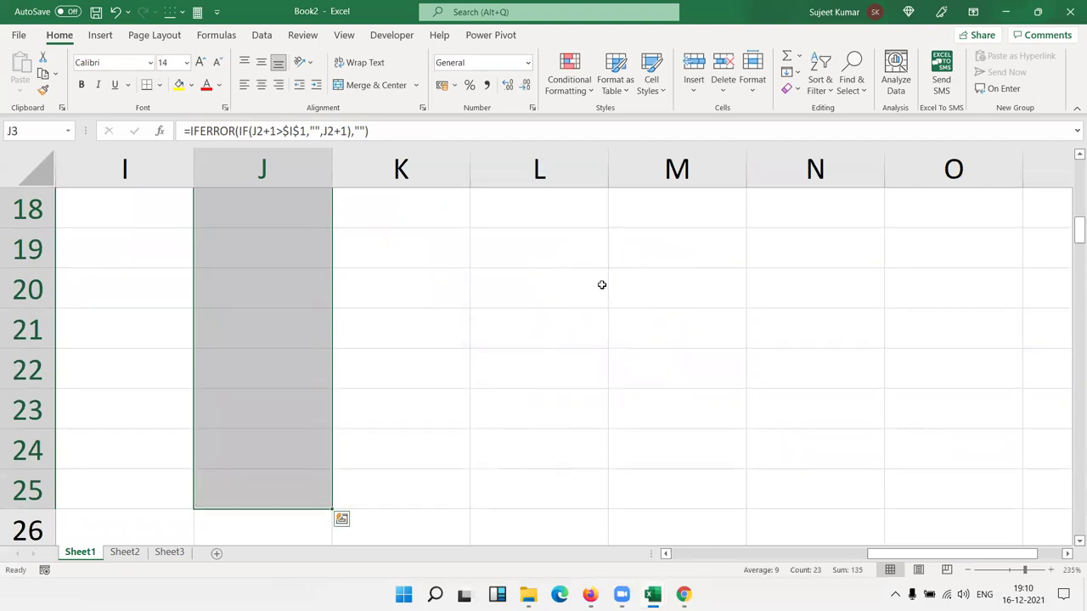
key(Up)
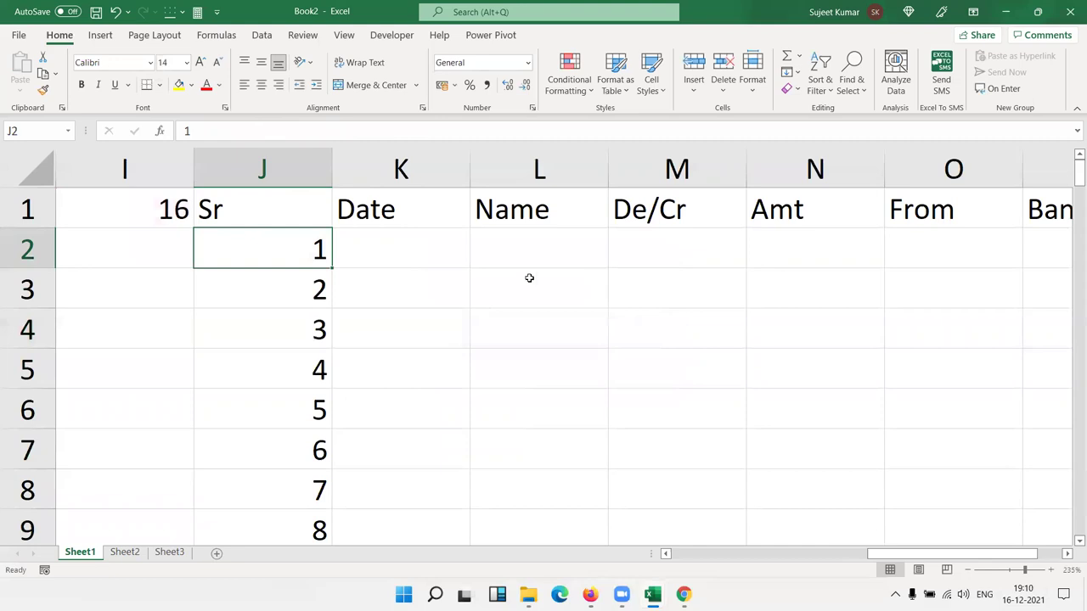
ctrl+scroll(529, 278, down, 3)
ctrl+scroll(529, 279, down, 3)
scroll(508, 289, down, 3)
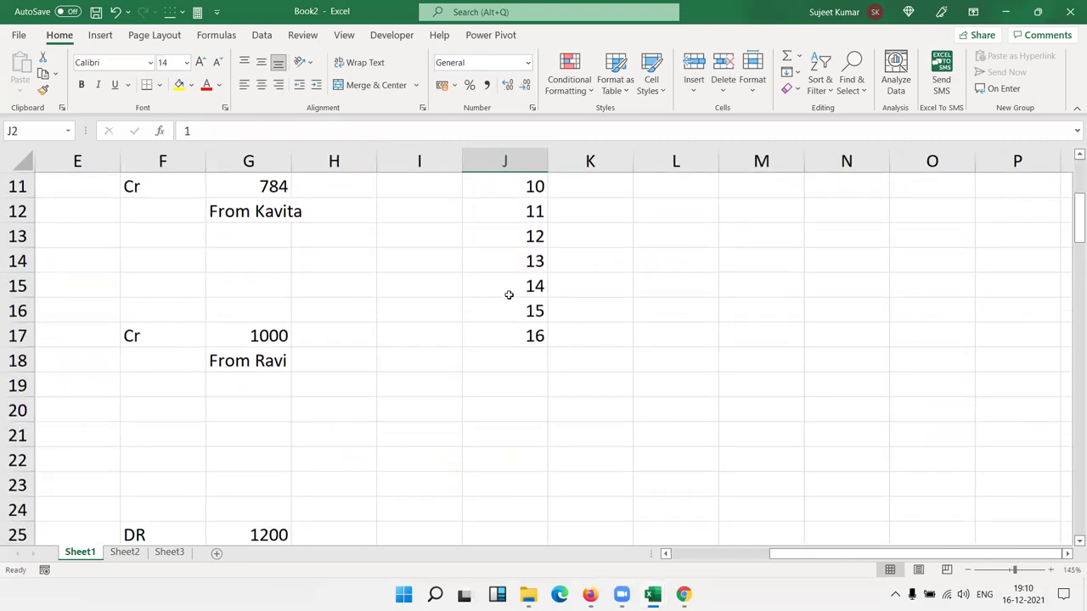
ctrl+scroll(509, 295, up, 1)
ctrl+scroll(509, 295, up, 1)
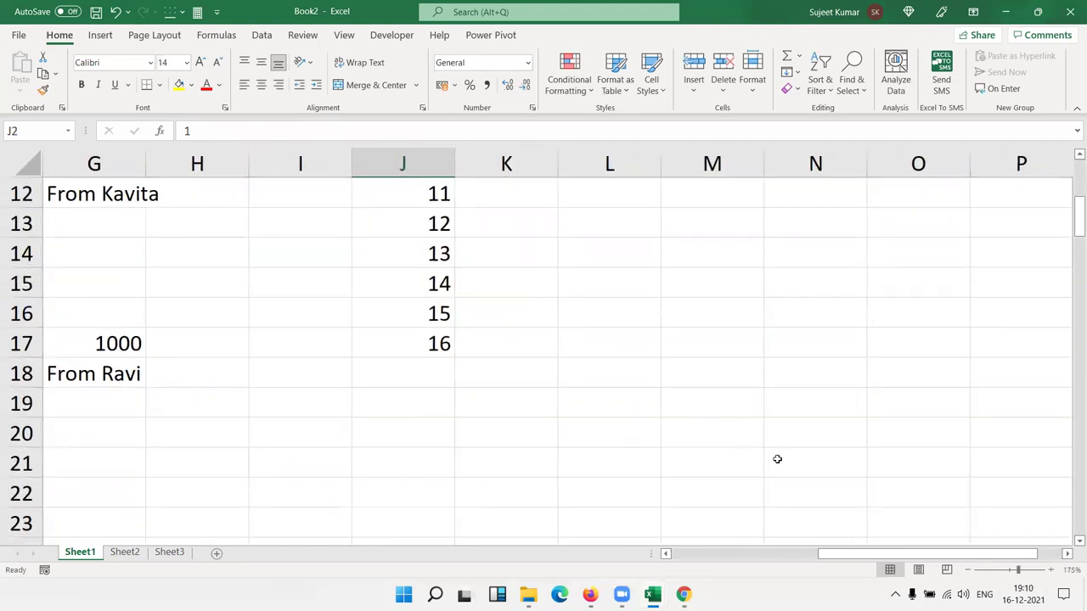
drag(828, 554, 681, 553)
scroll(895, 427, up, 4)
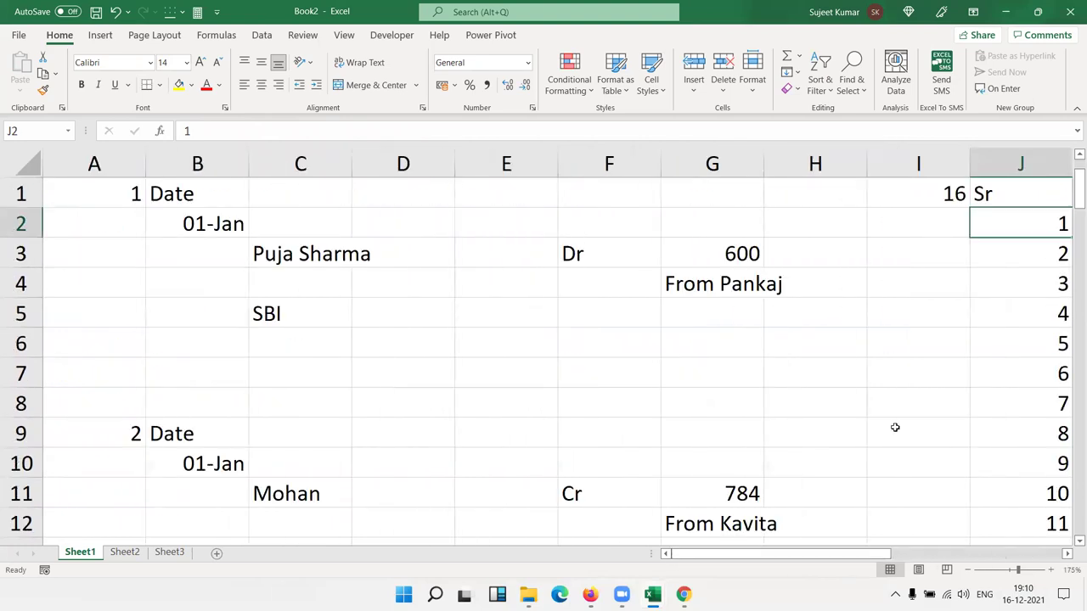
click(1067, 554)
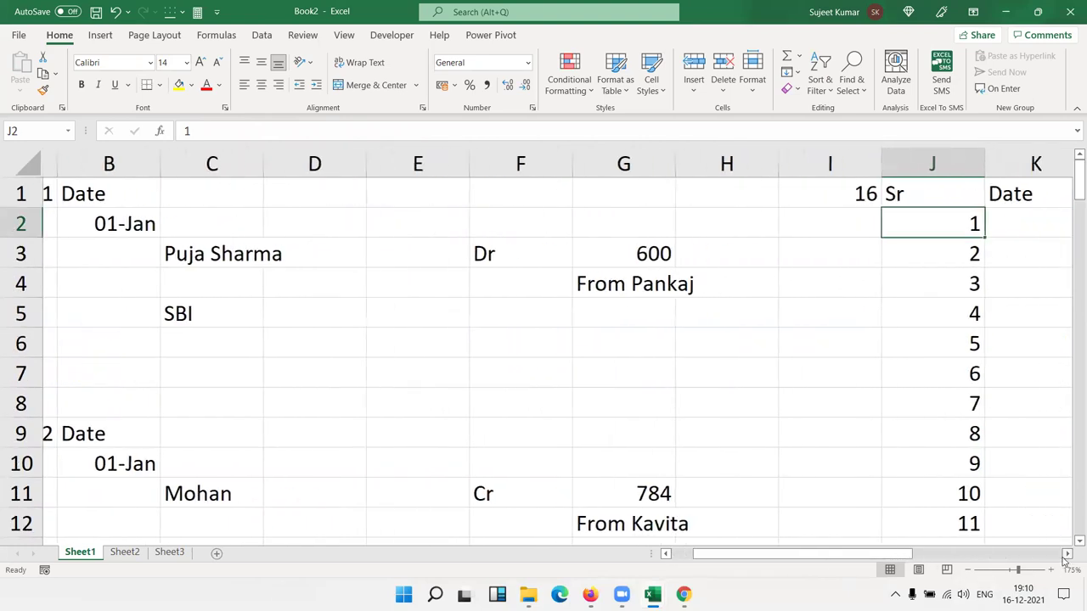
click(1068, 554)
ctrl+scroll(1041, 532, down, 2)
ctrl+scroll(1041, 532, down, 1)
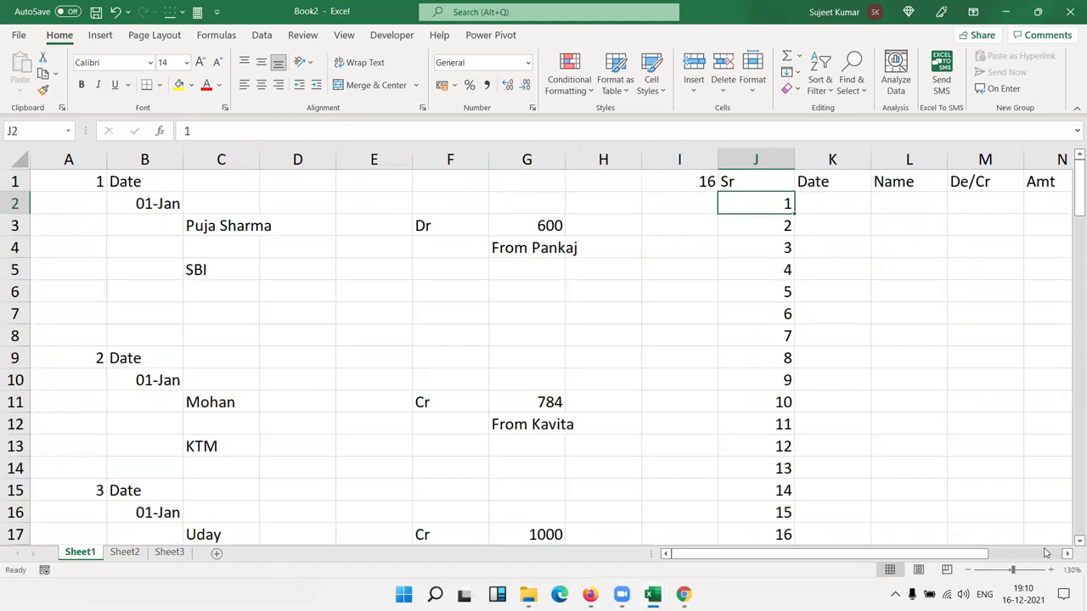
click(844, 213)
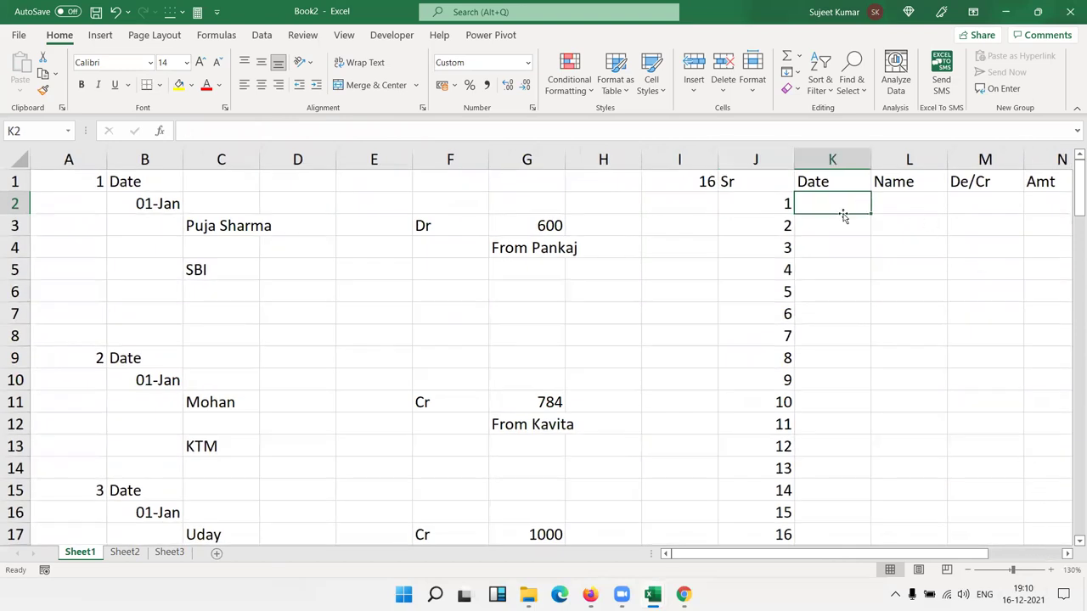
Build a helper =MATCH(J2,A:A,0) in K2, check its number, and move it to K3.
text(=)
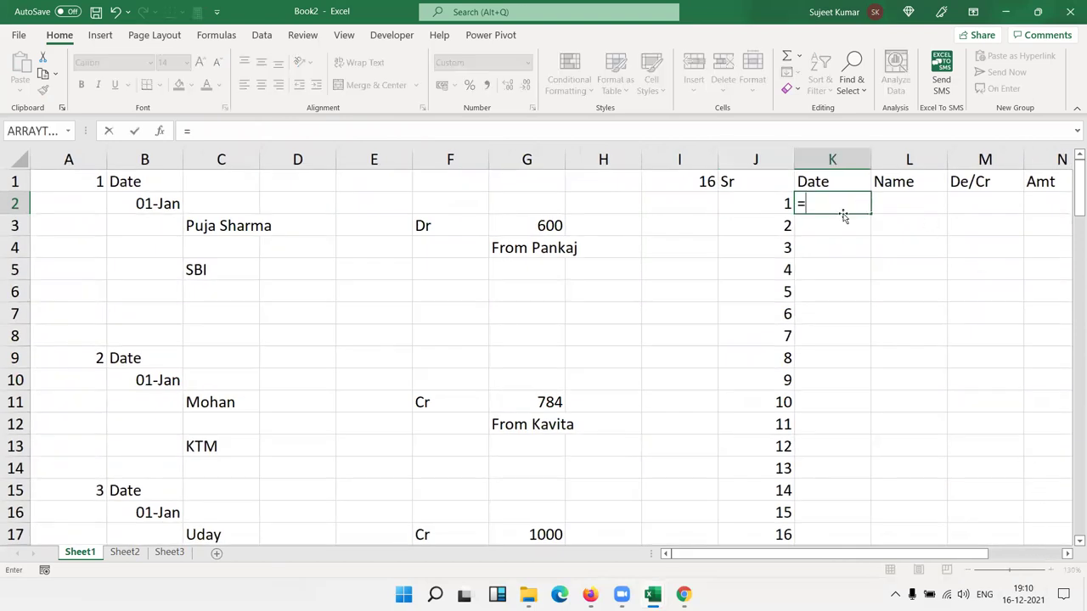
text(m)
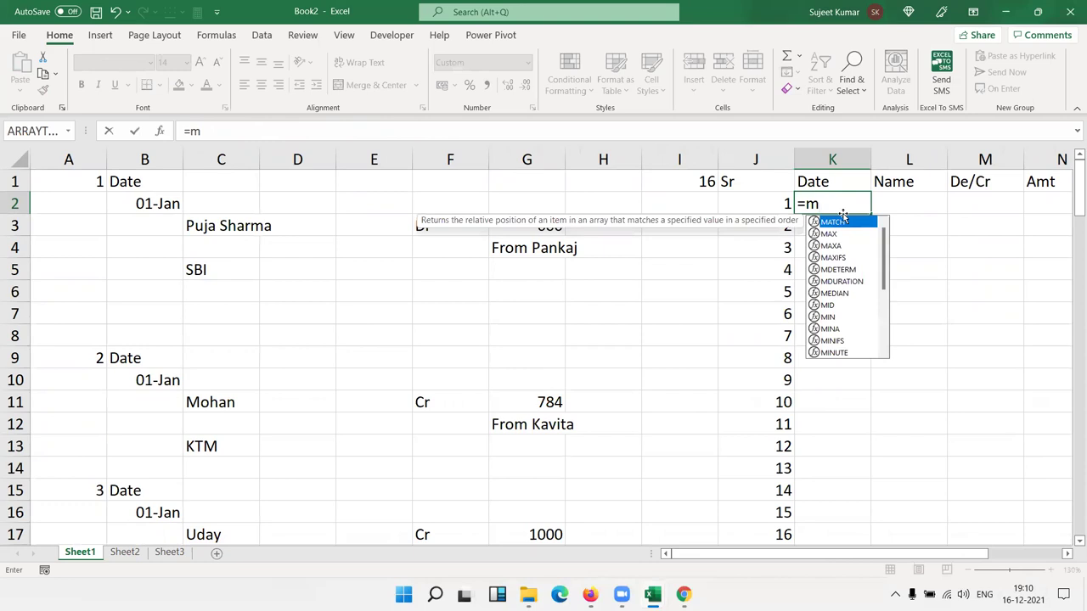
key(Tab)
click(764, 204)
text(,)
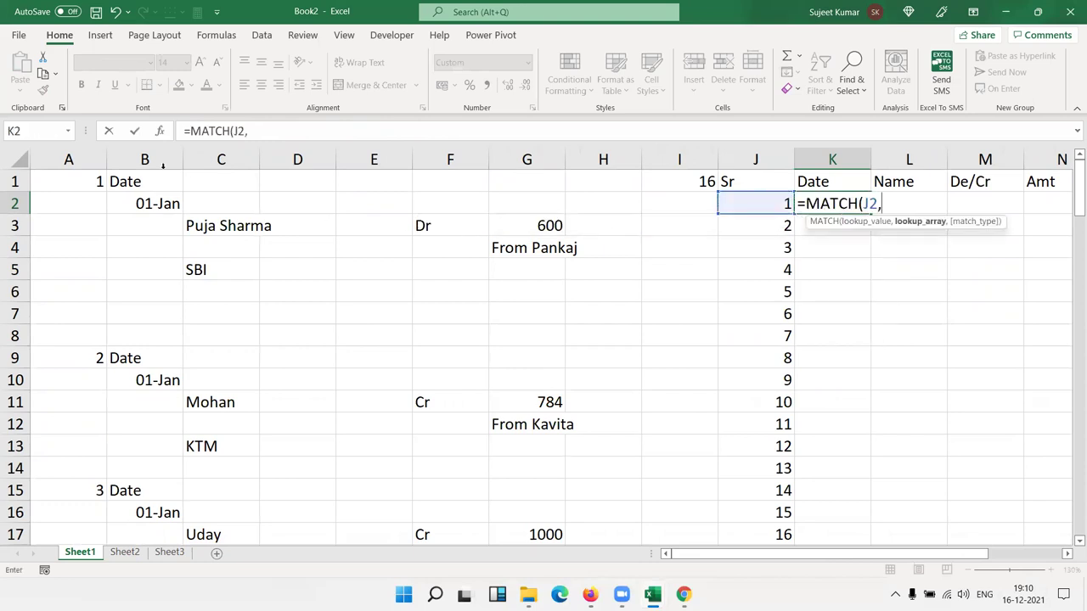
click(95, 158)
text(,0)
key(Return)
key(Up)
key(ctrl+shift+asciitilde)
key(Return)
key(Up)
key(ctrl+x)
key(Down)
key(Return)
key(Up)
Enter =OFFSET(A1,K3,1) in K2 and format the result as a date.
text(=of)
key(Tab)
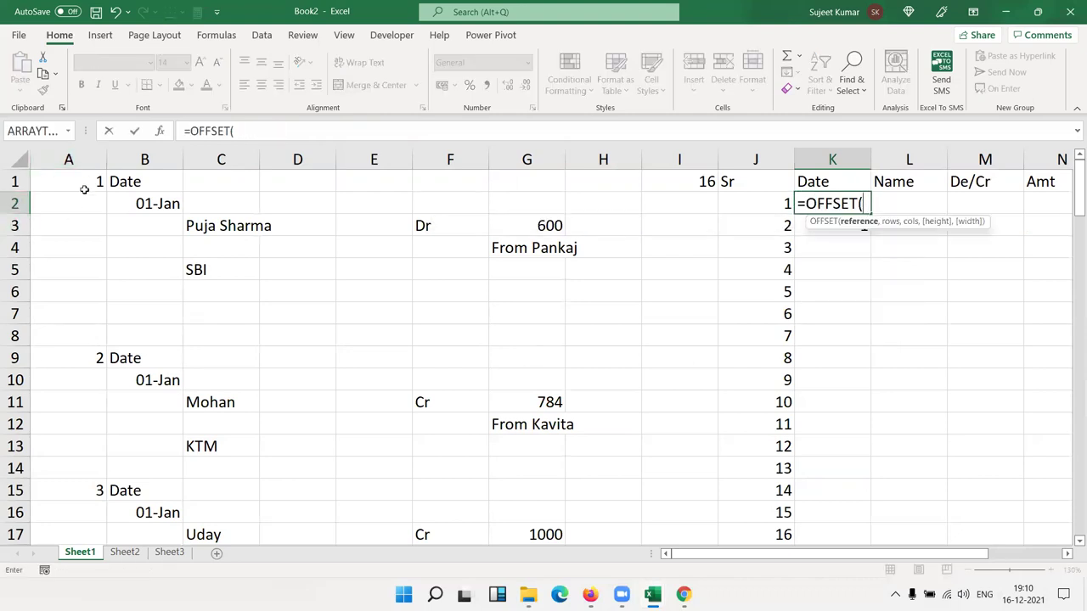
click(80, 183)
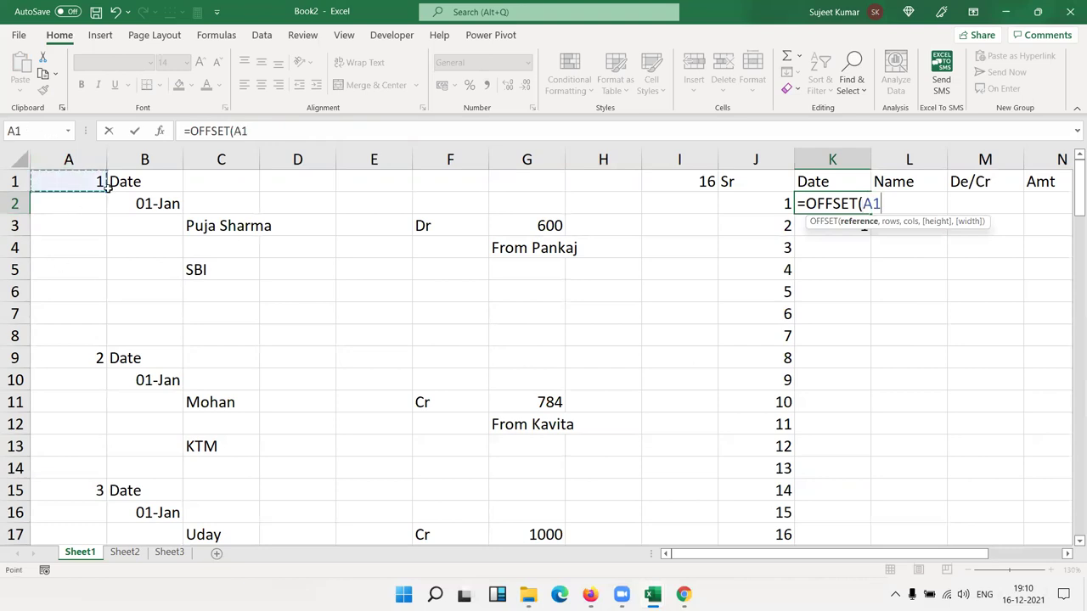
text(,)
key(Down)
text(-1,)
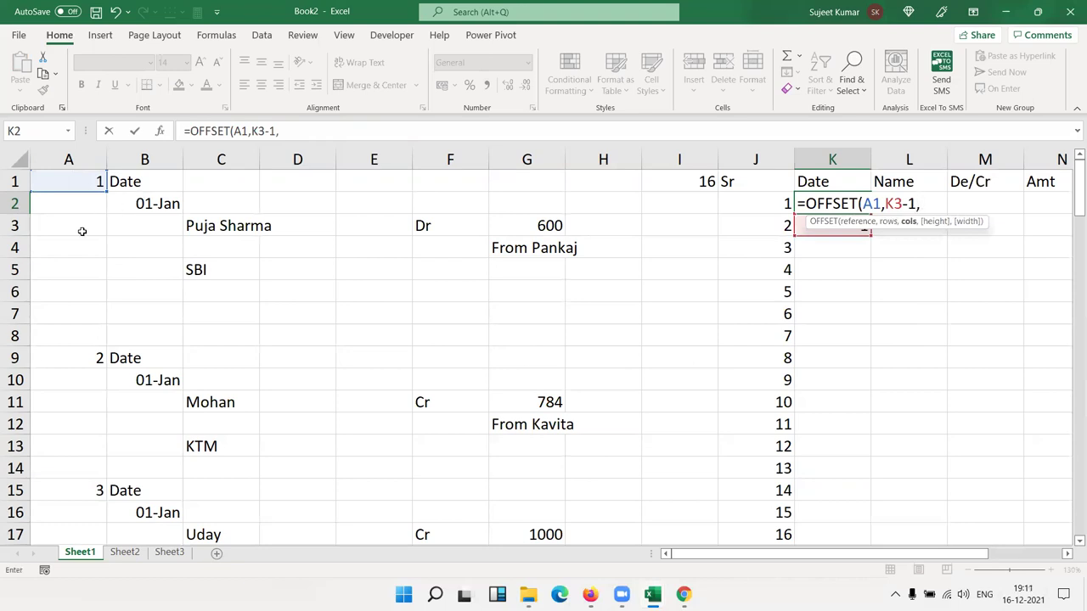
key(BackSpace)
key(BackSpace)
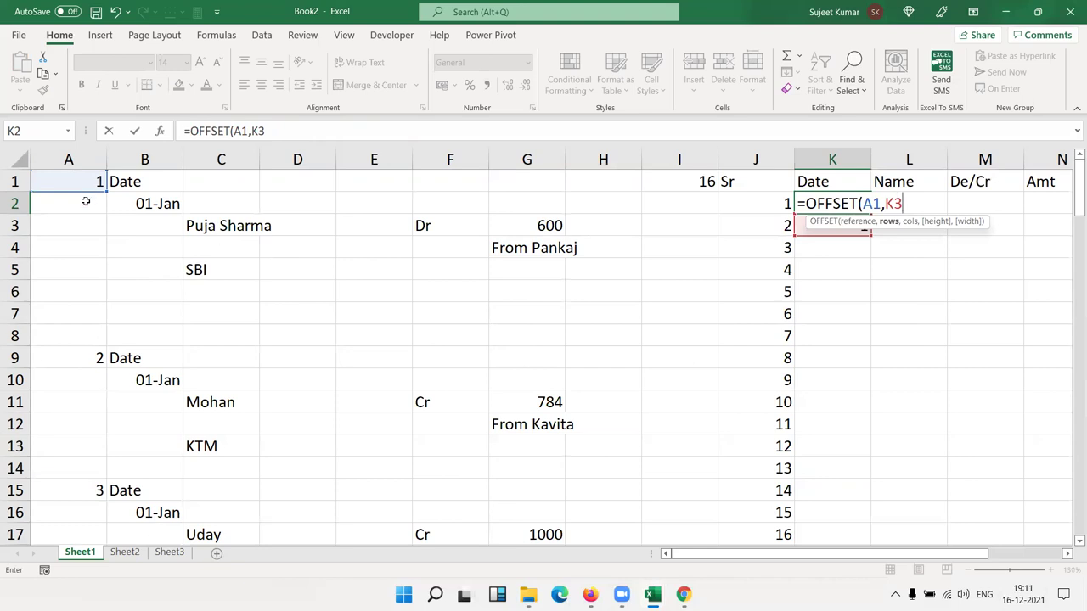
text(,)
key(BackSpace)
text(,1)
key(Return)
key(Up)
key(ctrl+shift+3)
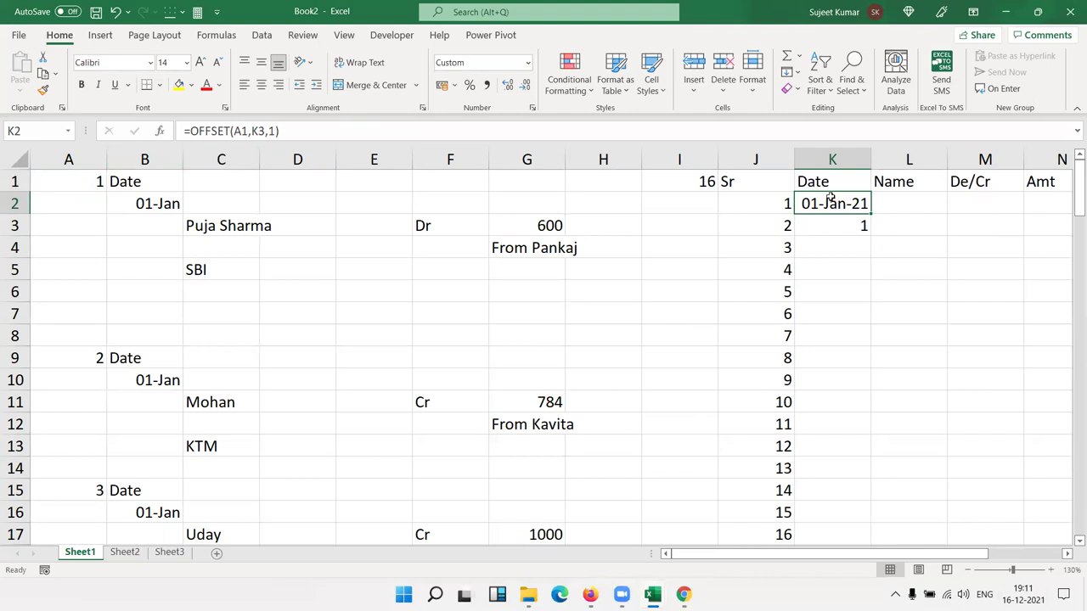
Replace K2's K3 reference with the nested MATCH formula, giving =OFFSET(A1,MATCH(J2,A:A,0),1).
double_click(836, 224)
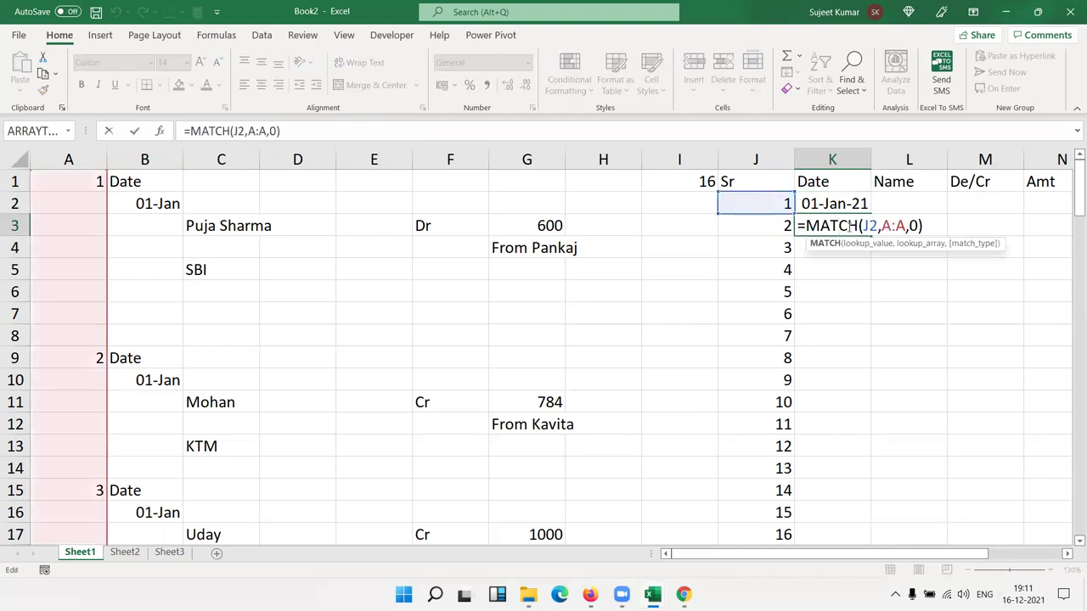
drag(805, 225, 930, 229)
key(ctrl+c)
key(Escape)
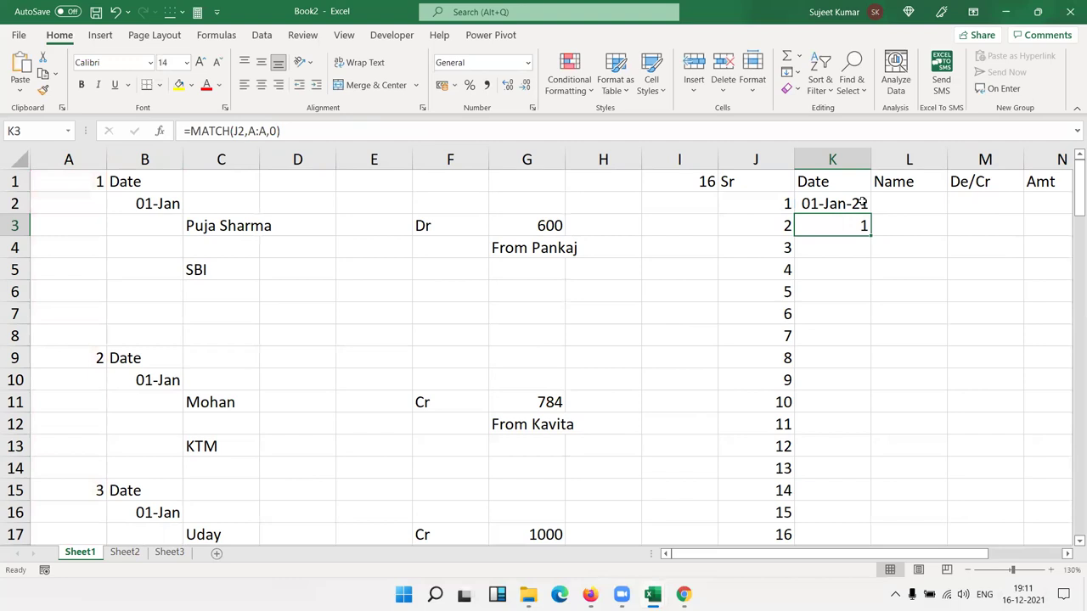
double_click(862, 202)
click(882, 203)
double_click(897, 204)
text(MATCH(1,A:A,0))
key(Return)
key(Up)
Clear the K3 helper cell and copy K2's Date formula text.
key(Down)
key(Delete)
key(Up)
drag(374, 124, 83, 120)
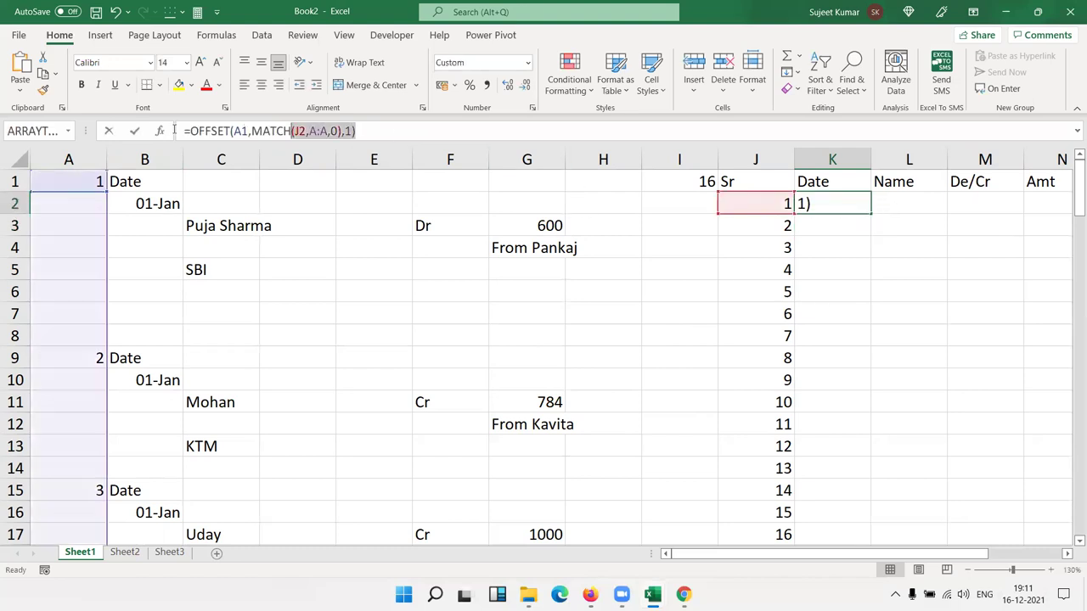
key(Escape)
key(Right)
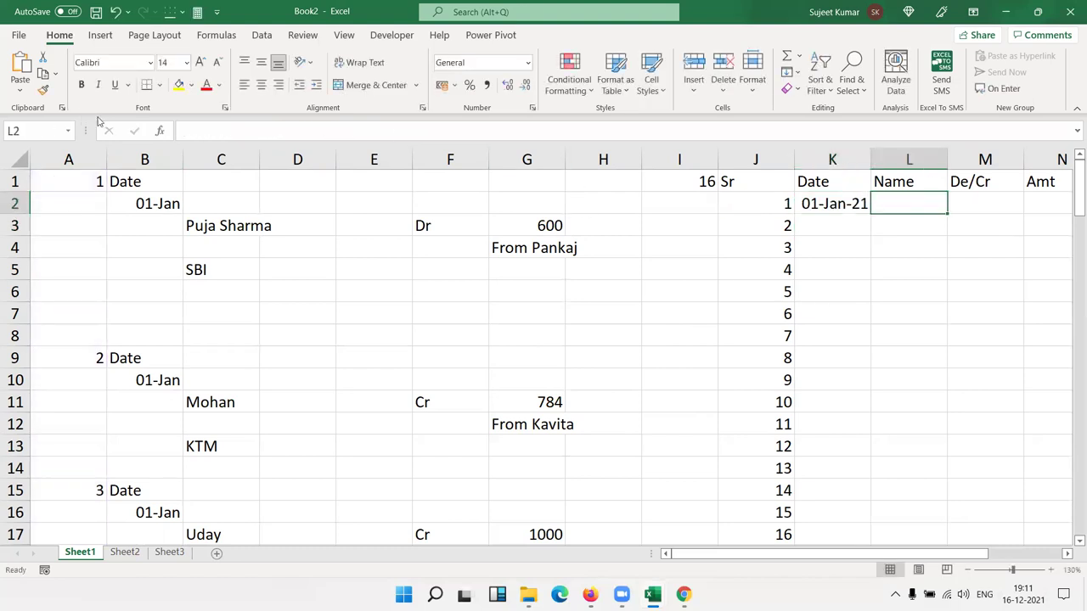
double_click(880, 204)
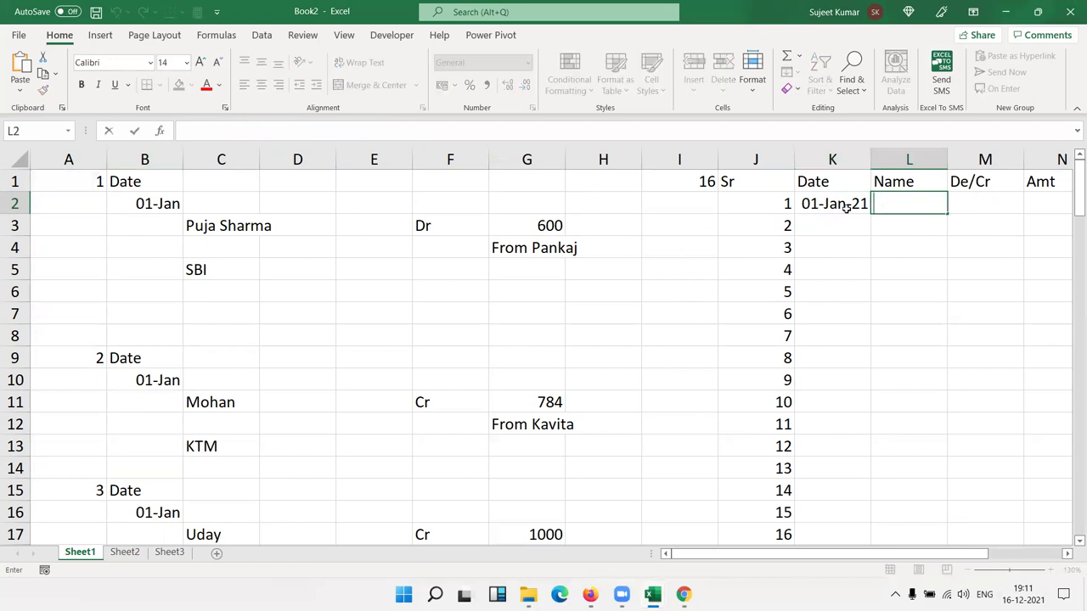
key(ctrl+v)
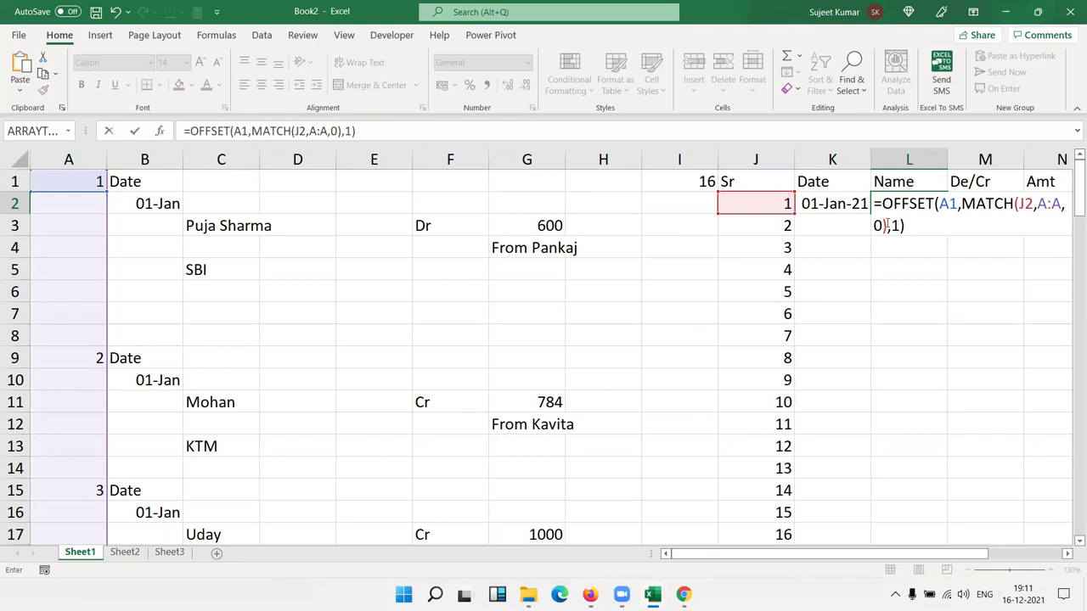
click(886, 225)
text(+0)
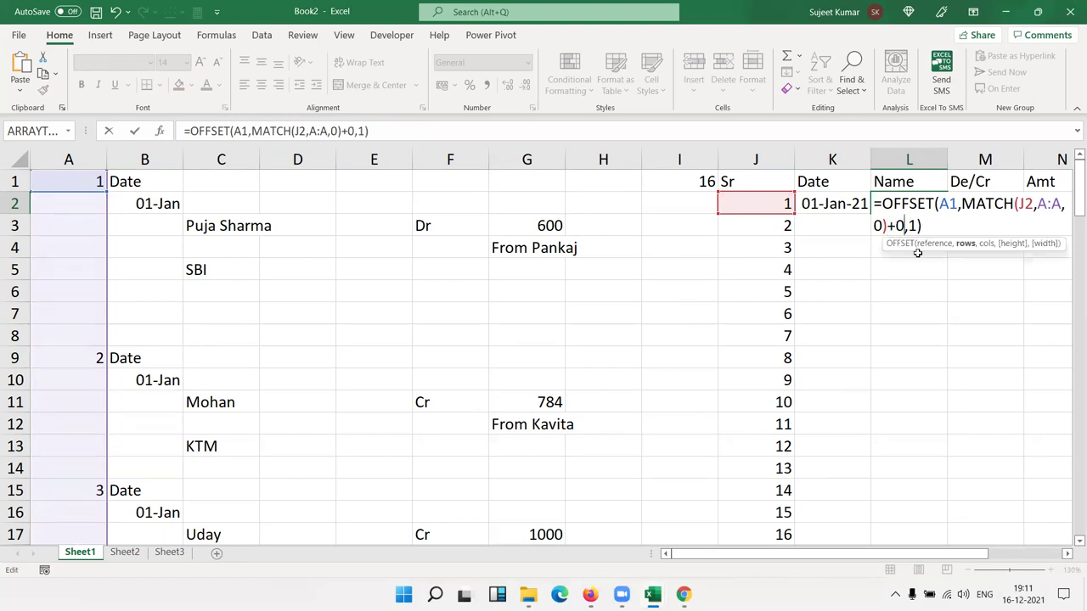
key(BackSpace)
text(1)
key(Return)
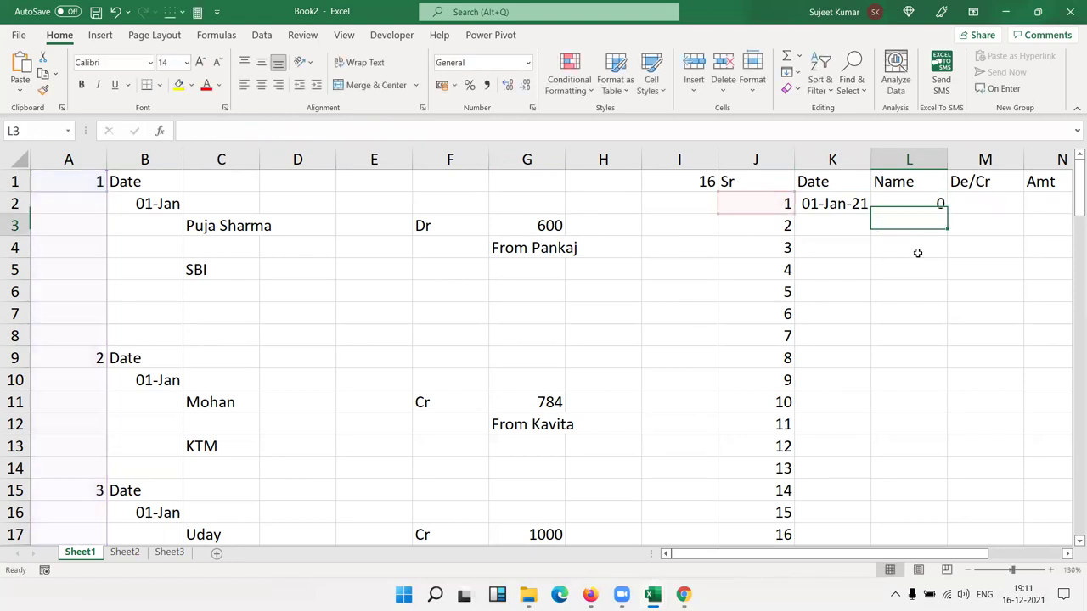
key(Up)
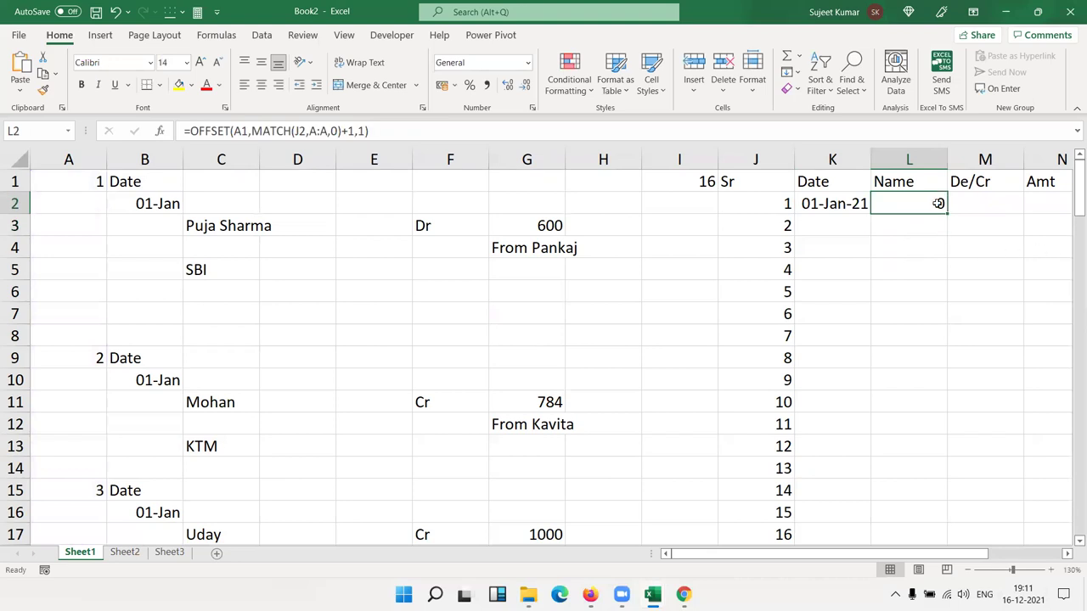
double_click(938, 204)
double_click(915, 225)
text(2)
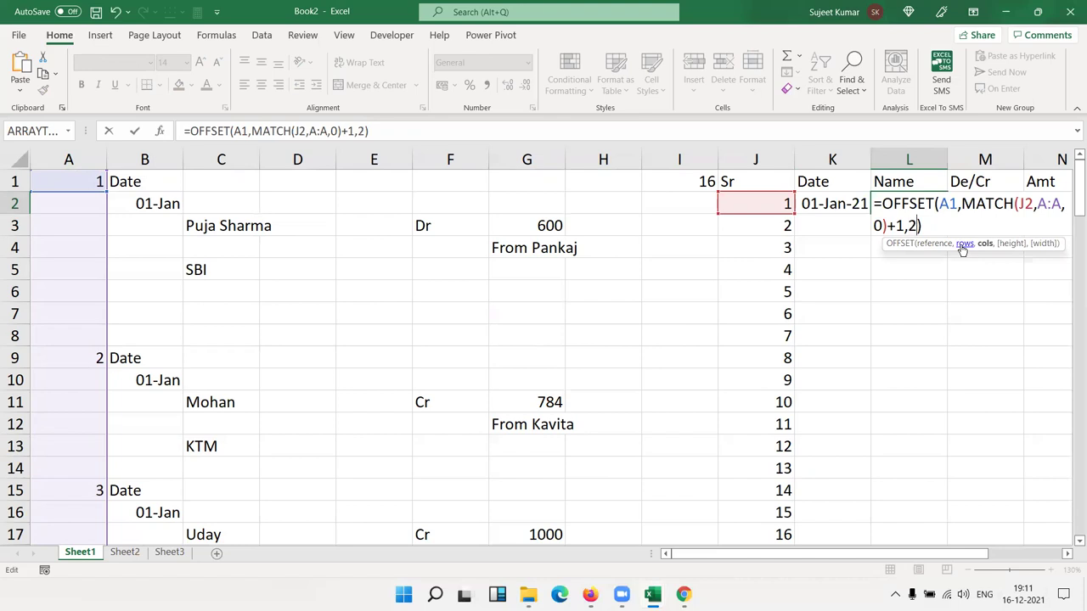
key(Return)
key(Up)
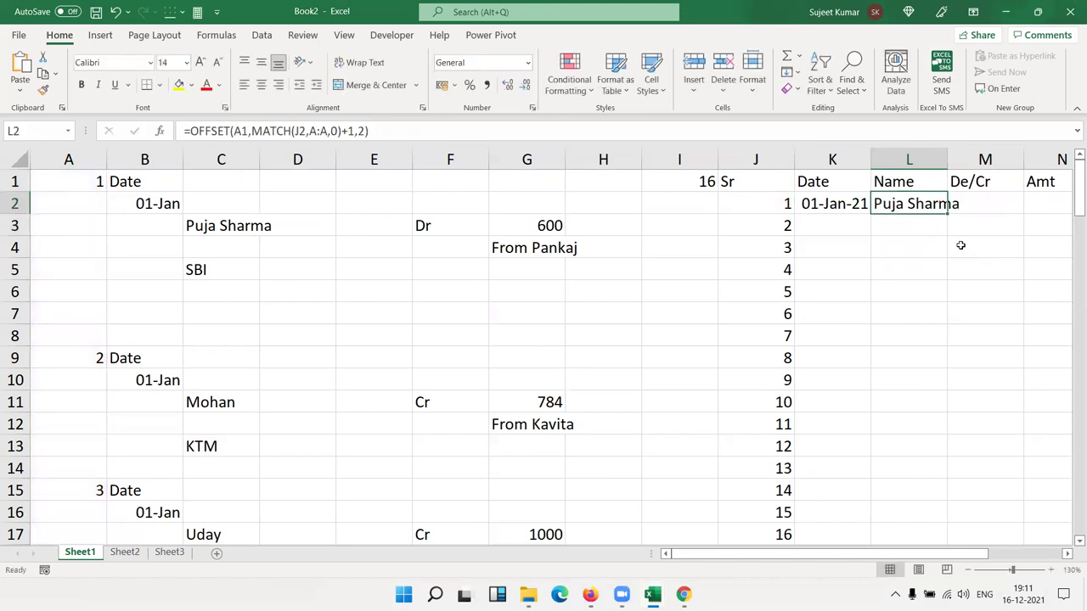
click(75, 204)
click(170, 204)
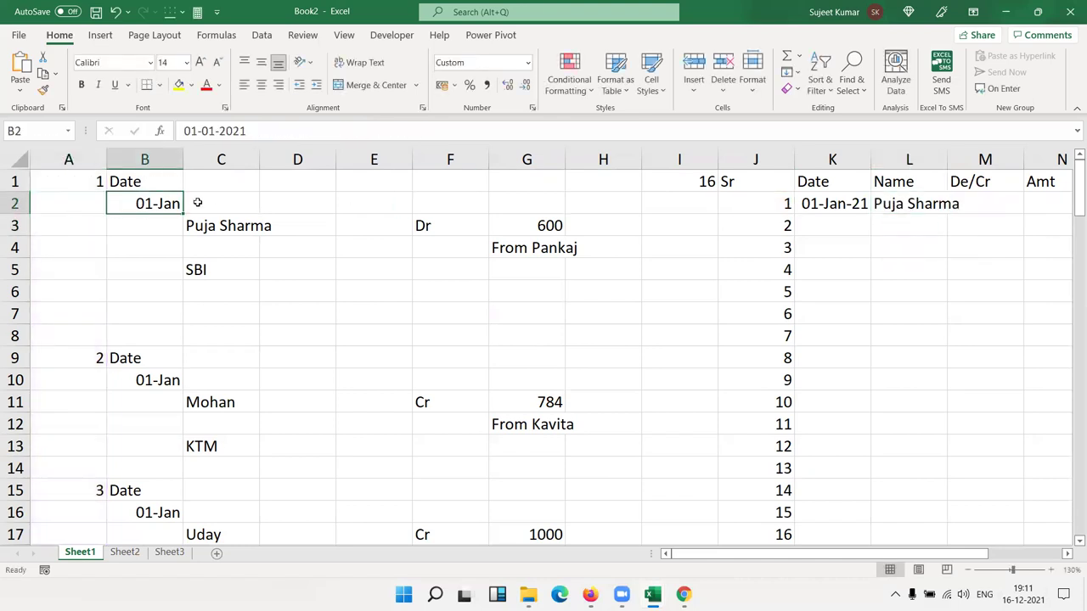
click(198, 203)
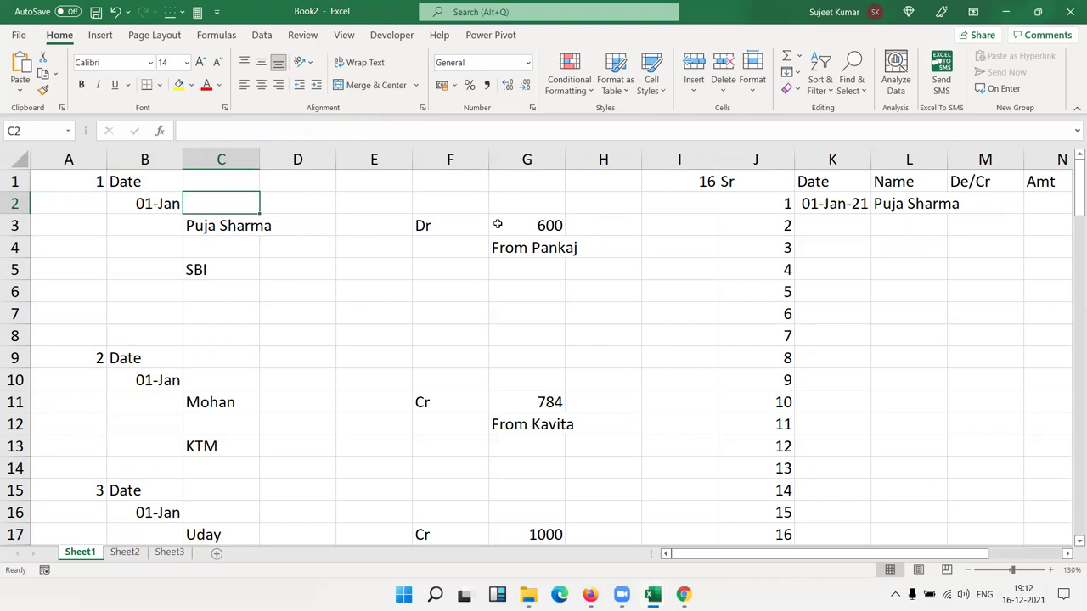
click(75, 181)
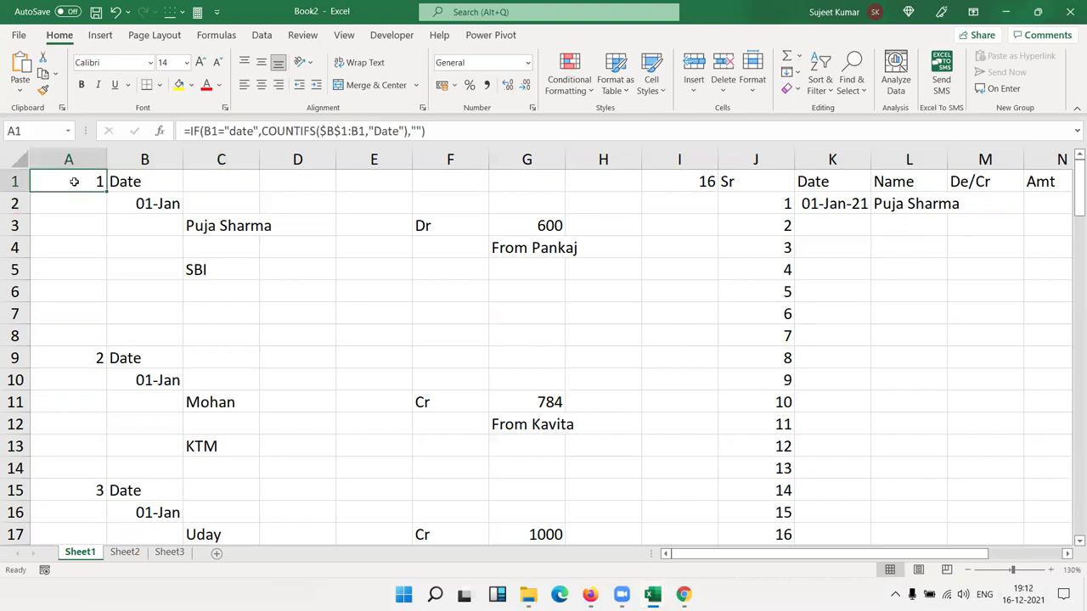
click(77, 202)
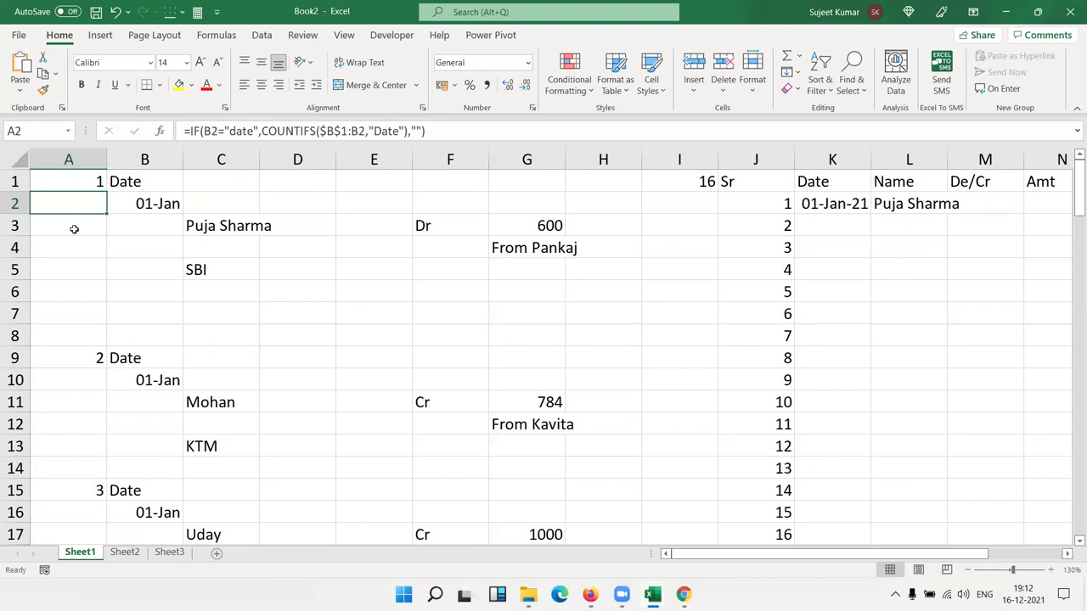
click(75, 229)
double_click(909, 204)
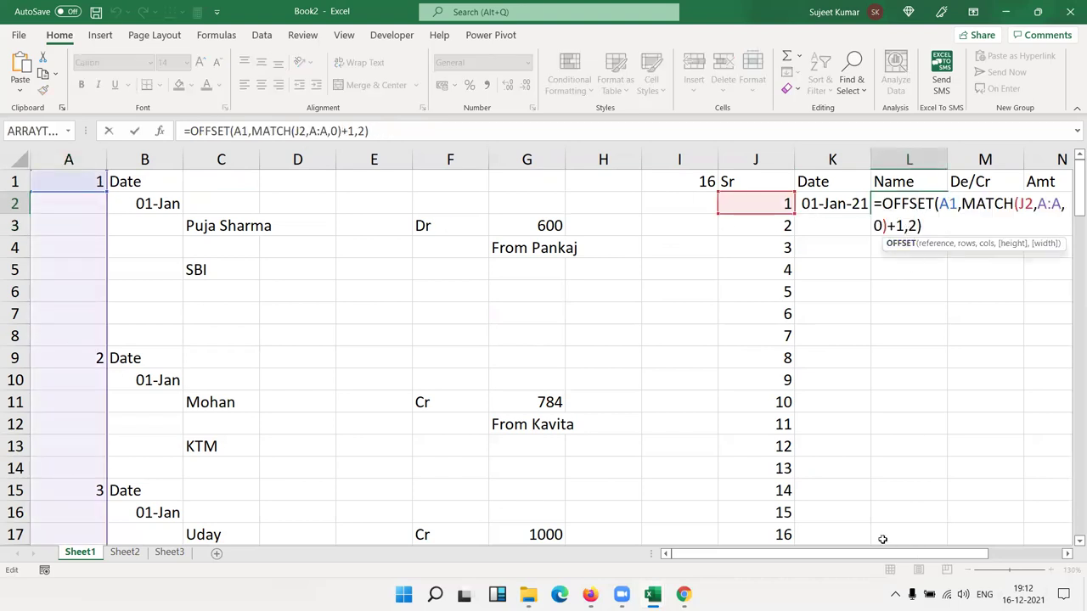
key(Escape)
drag(884, 555, 883, 555)
click(561, 133)
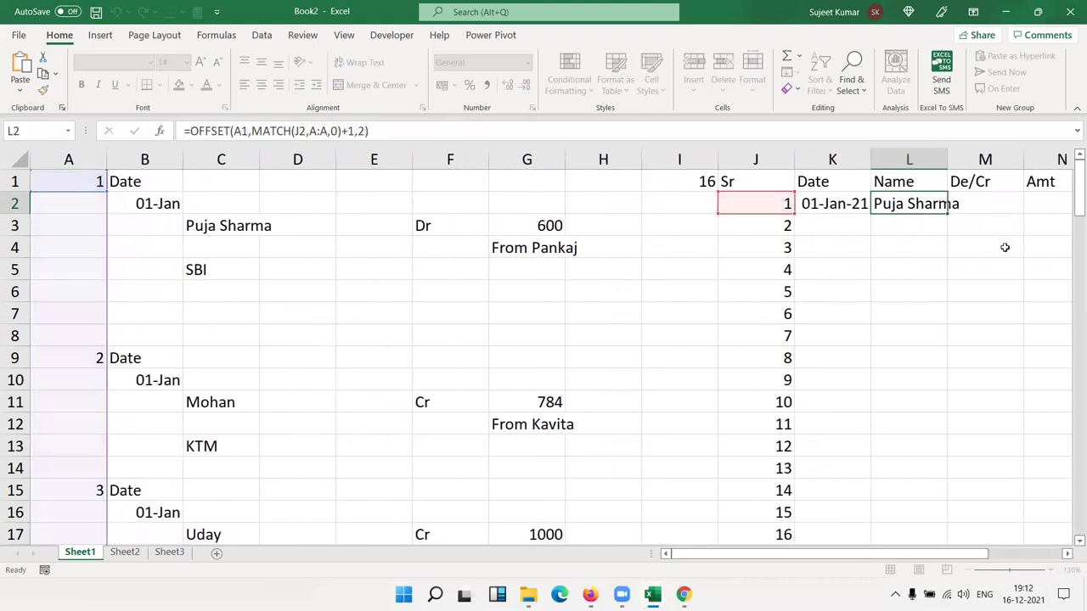
key(Escape)
click(990, 204)
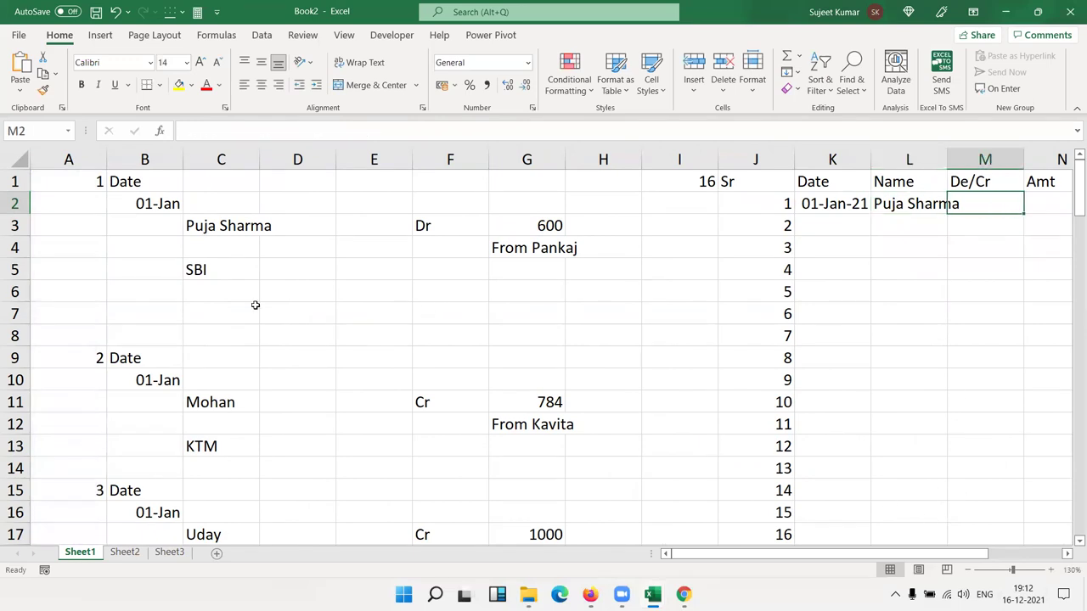
Count across row 2's record columns, from A2 over to column F, to find the Dr entry.
click(64, 202)
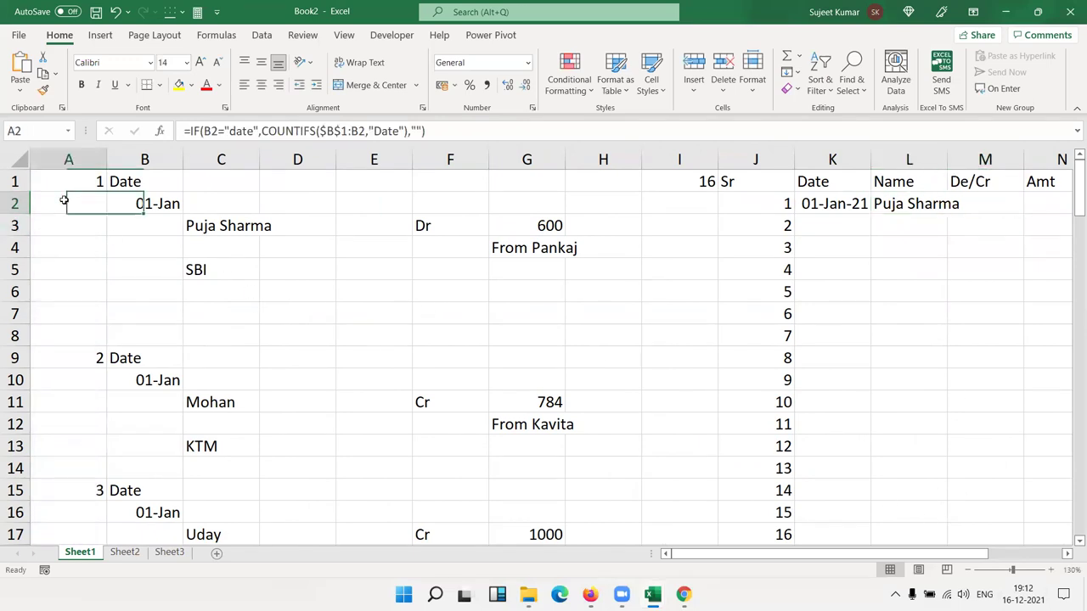
click(158, 203)
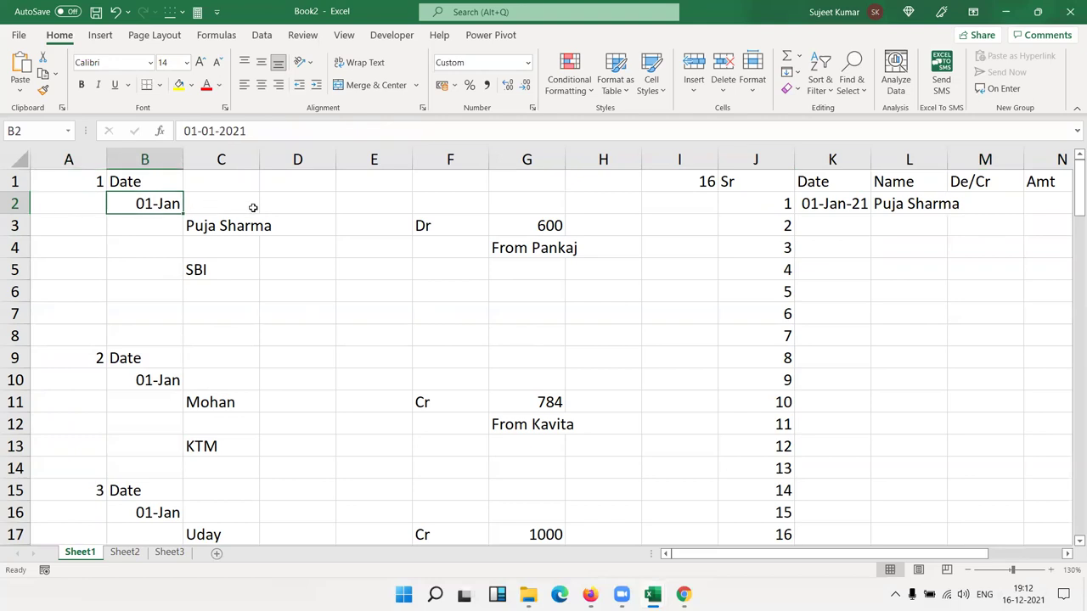
click(226, 204)
click(286, 206)
click(382, 206)
click(449, 205)
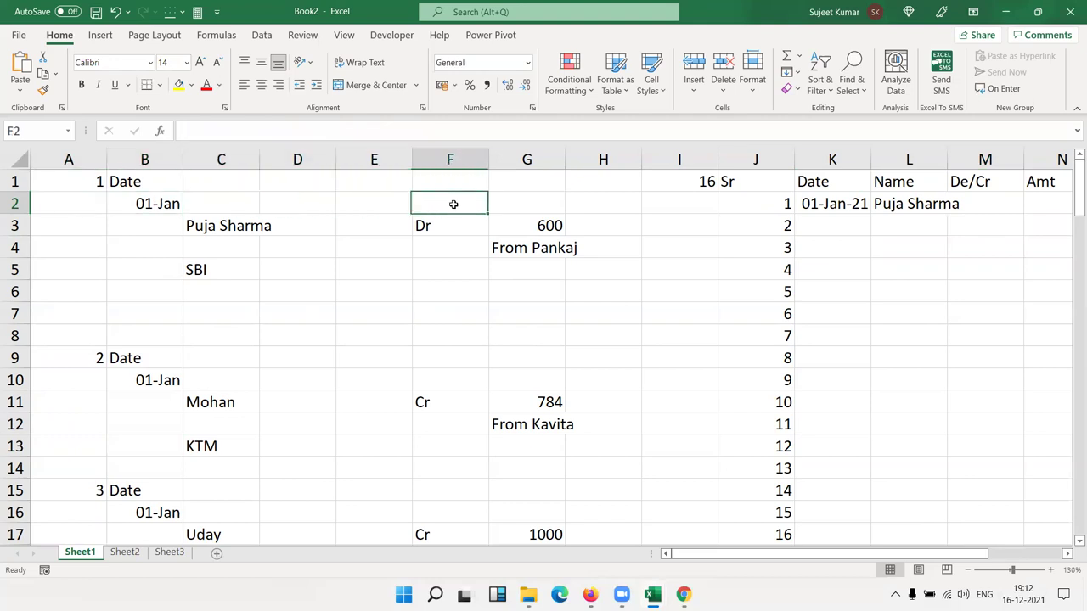
drag(810, 555, 885, 555)
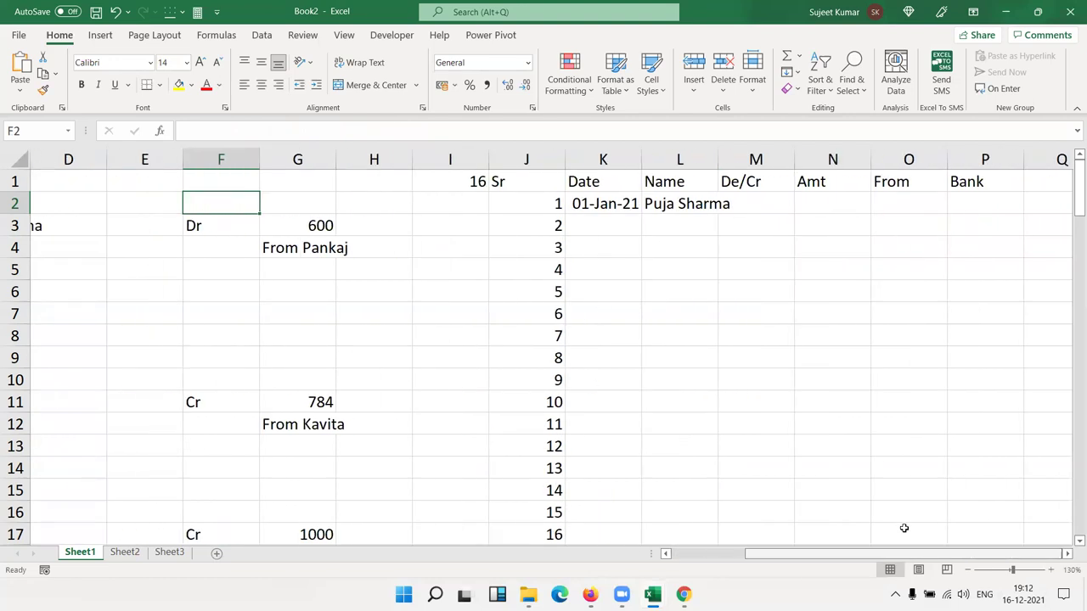
Paste the OFFSET/MATCH formula into M2 with column offset 5 so it returns Dr.
click(759, 200)
click(754, 191)
double_click(754, 200)
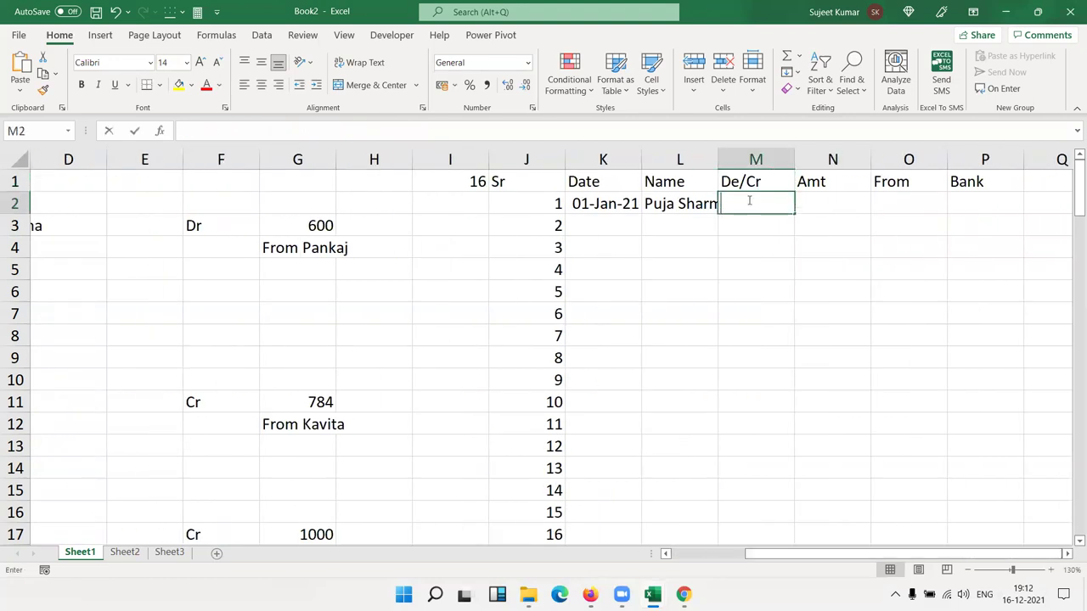
text(=OFFSET(A1,MATCH(J2,A:A,0)+1,2))
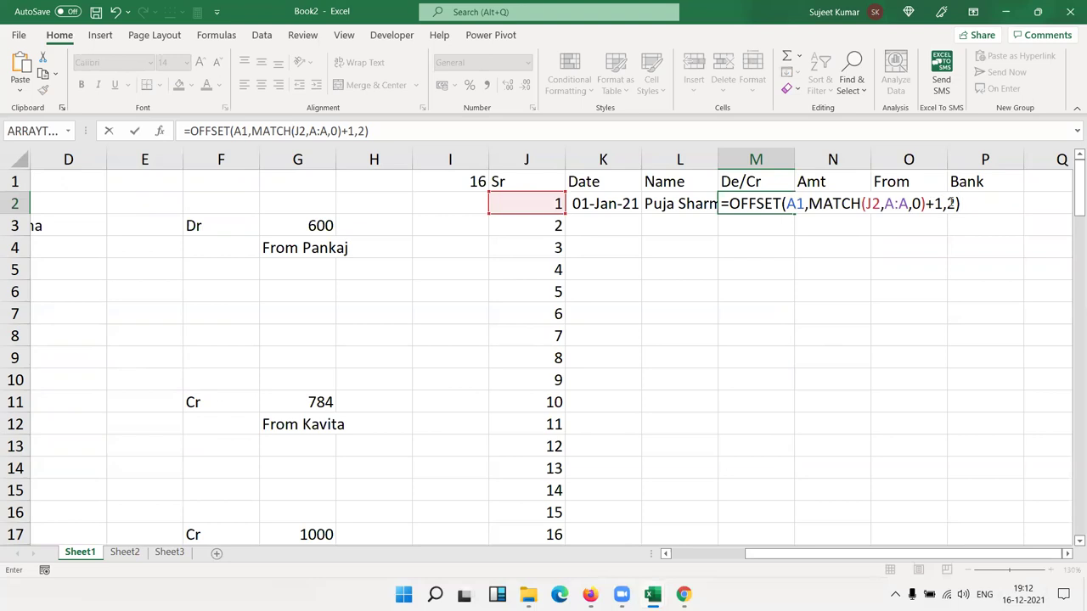
double_click(950, 204)
text(5)
key(Return)
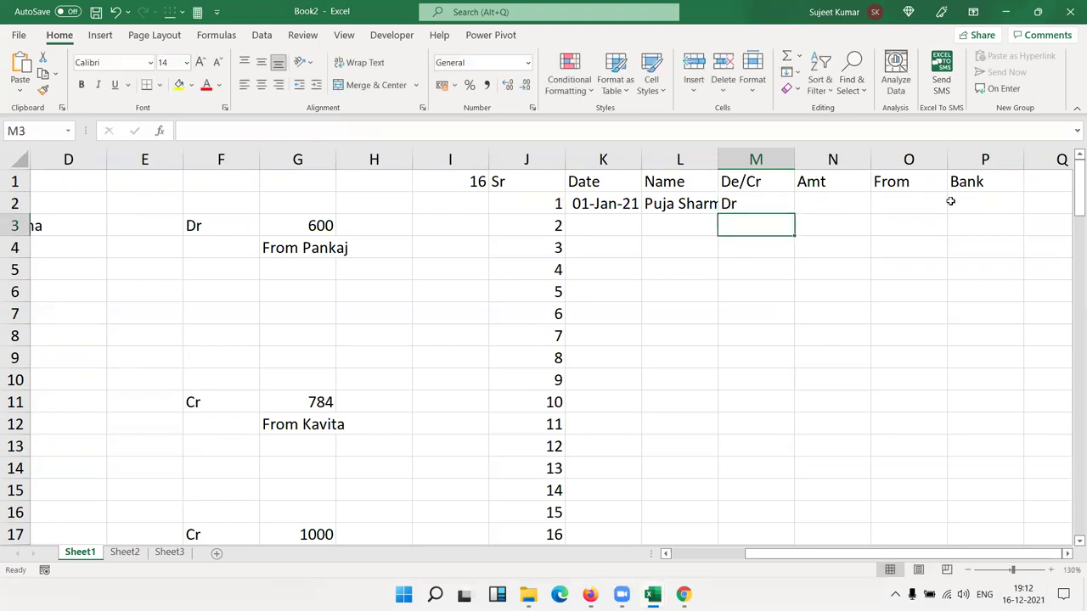
key(Up)
key(Right)
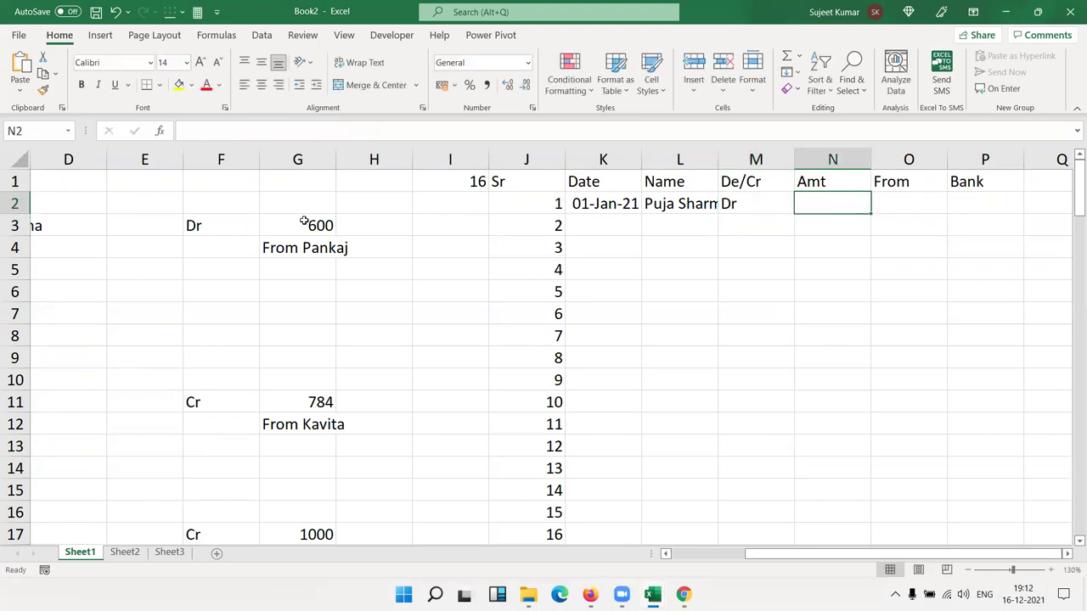
Paste the lookup formula into Amt cell N2 with column offset 6, showing 600.
double_click(838, 198)
text(=OFFSET(A1,MATCH(J2,A:A,0)+1,2))
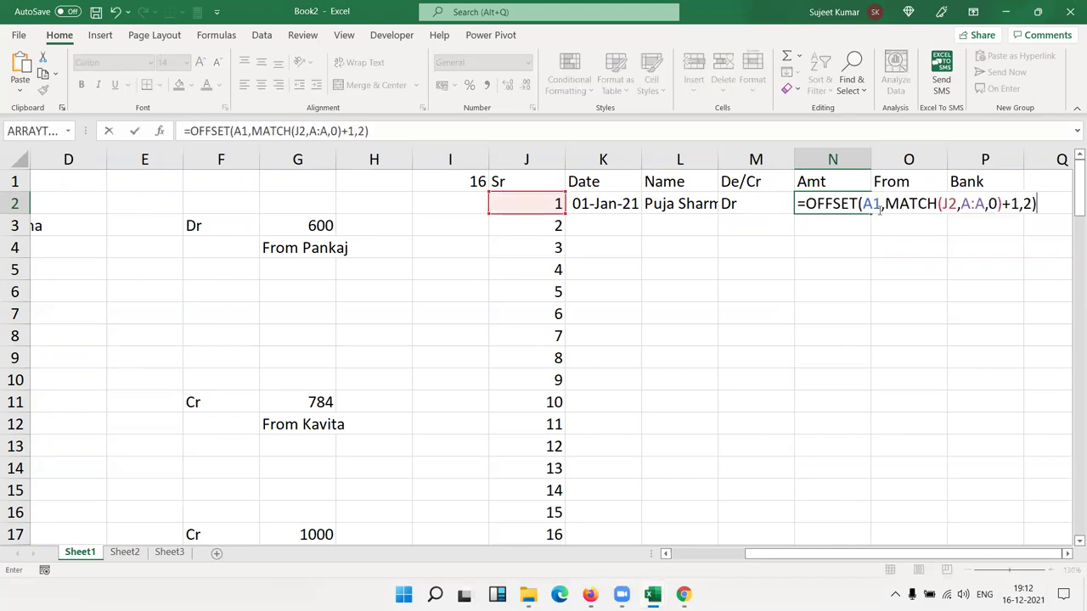
double_click(1026, 202)
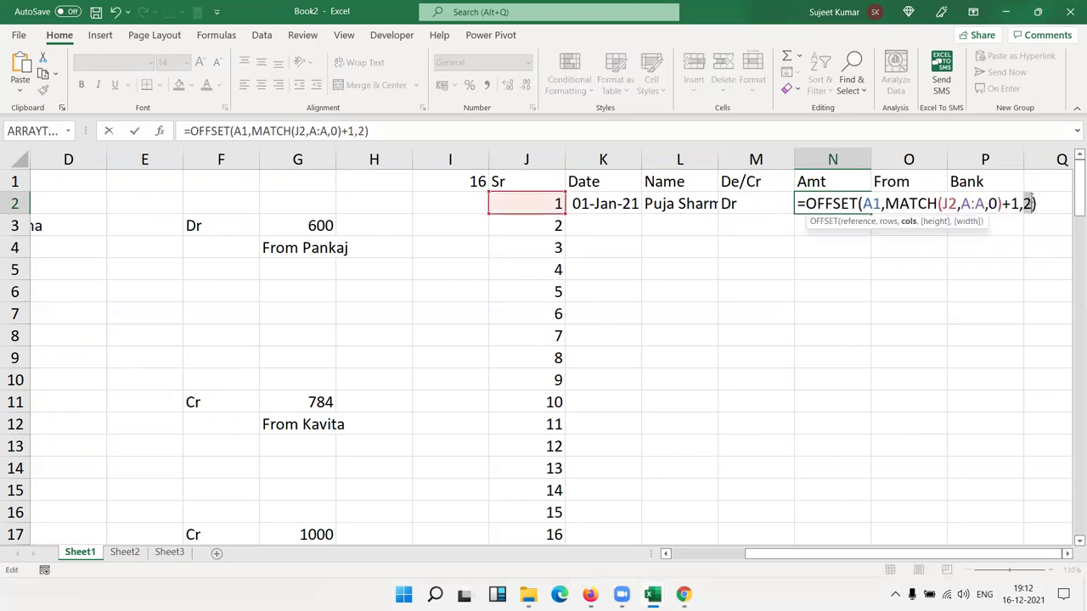
key(Return)
key(Up)
key(Right)
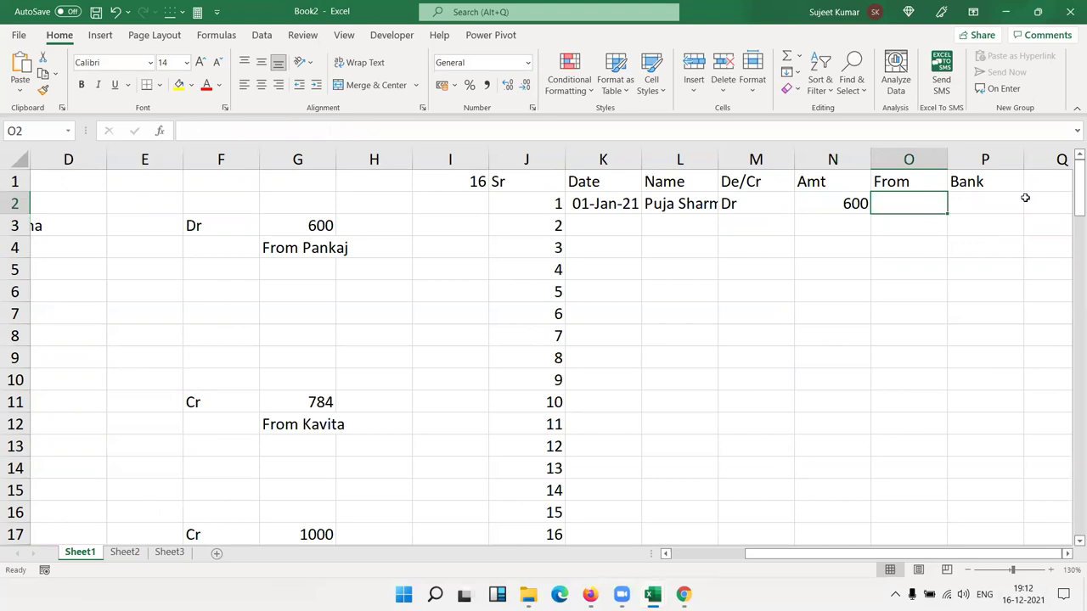
Paste the lookup formula into From cell O2 with row offset +2 and column offset 5.
text(=OFFSET(A1,MATCH(J2,A:A,0)+1,2))
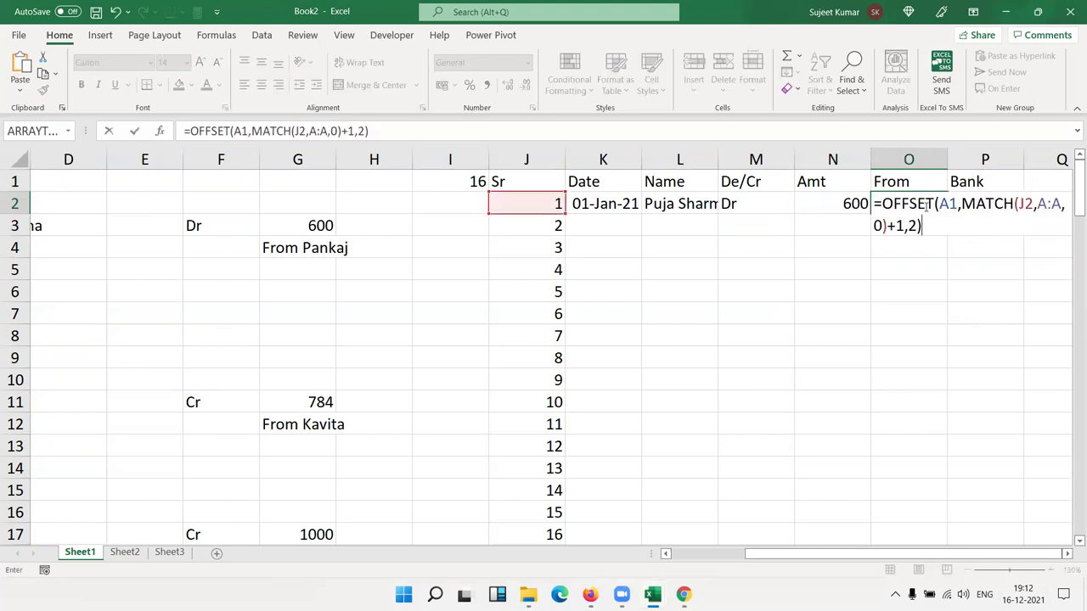
double_click(901, 225)
text(2)
key(Return)
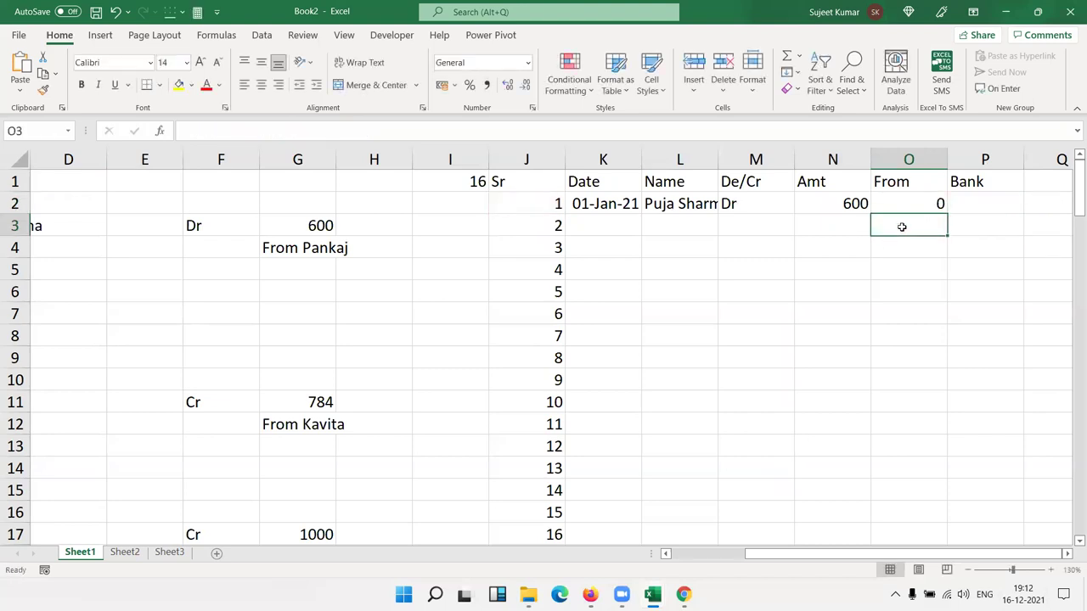
key(Up)
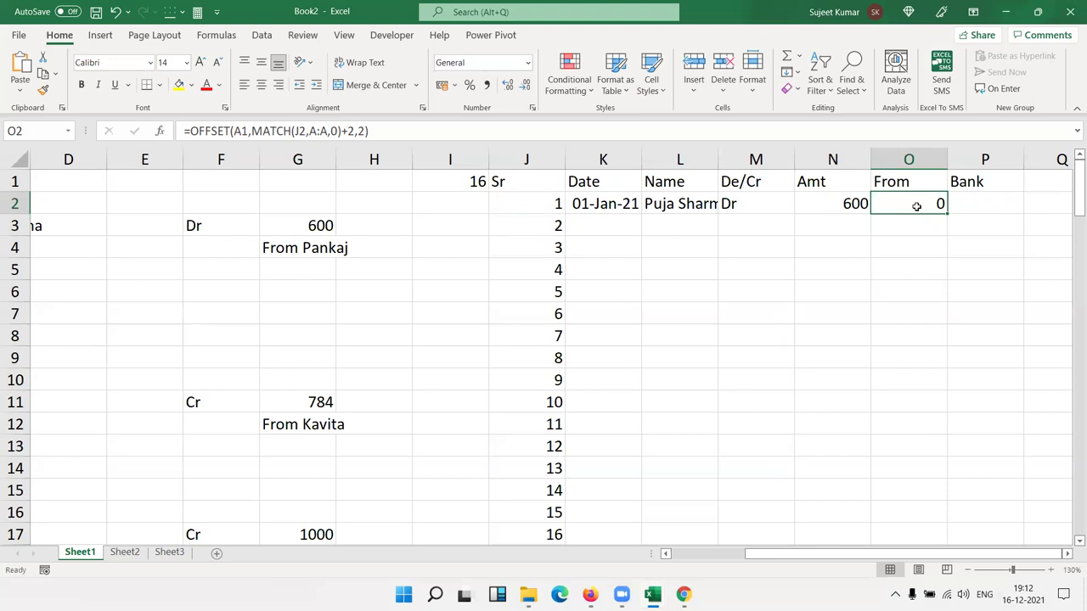
double_click(917, 205)
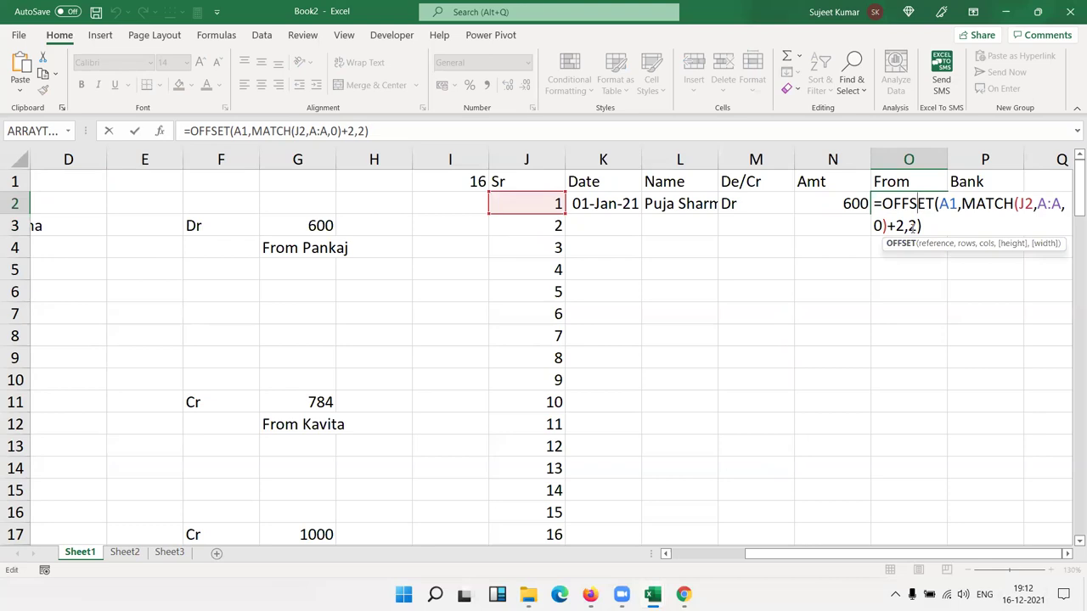
double_click(911, 226)
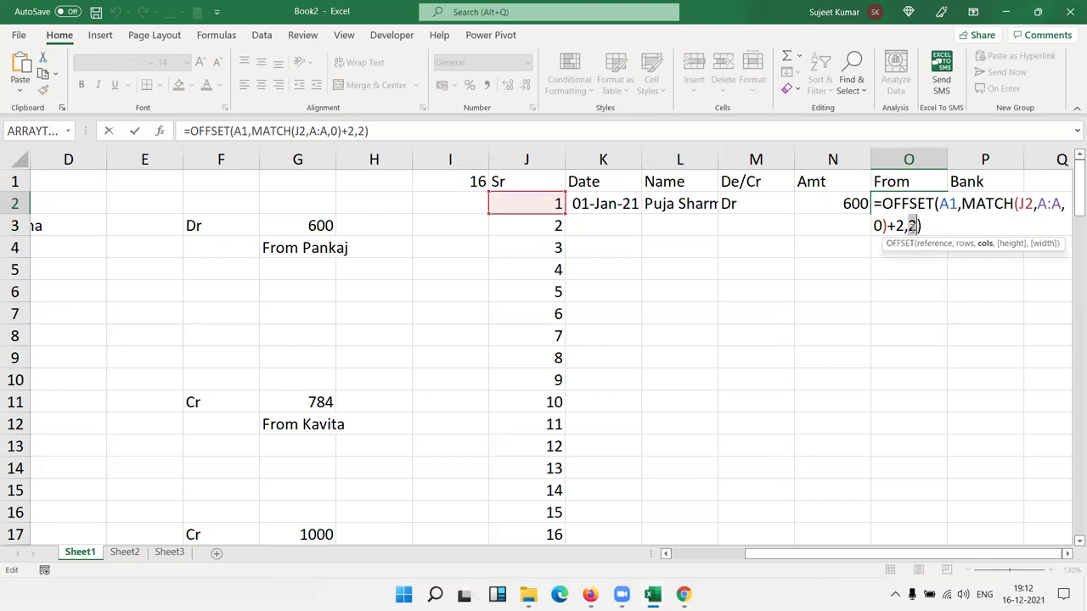
text(5)
key(Return)
key(Up)
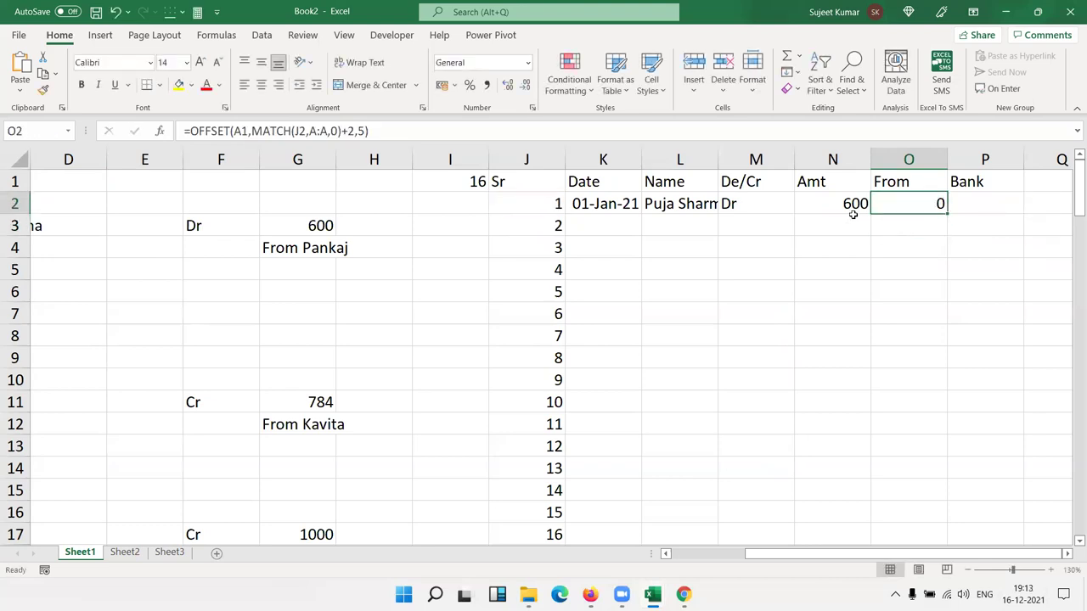
Compare with N2's Amt formula and correct O2's column offset to 6.
click(853, 215)
click(849, 206)
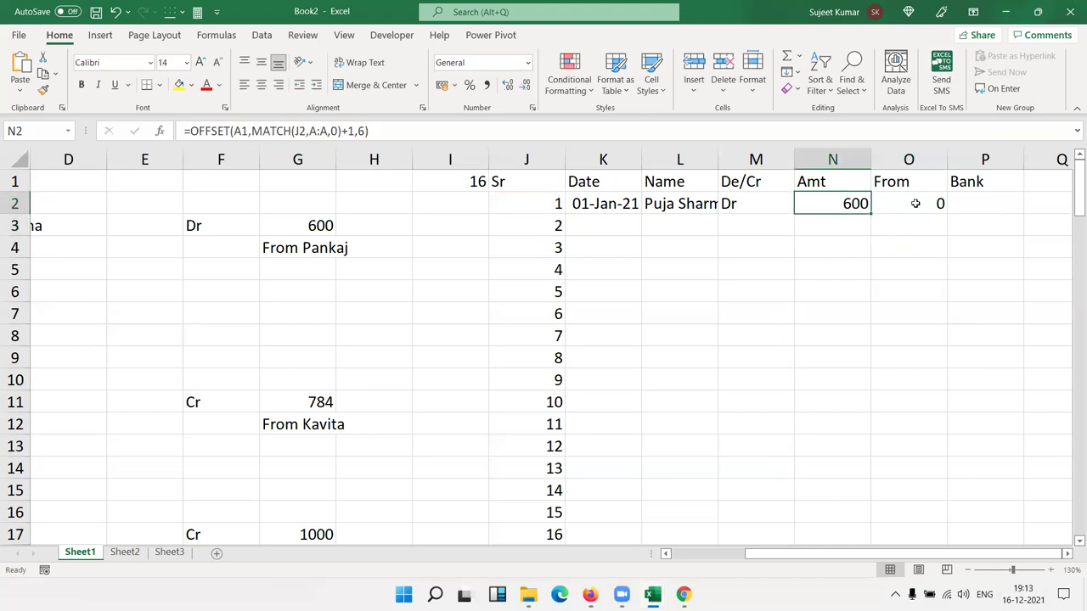
double_click(919, 204)
double_click(913, 225)
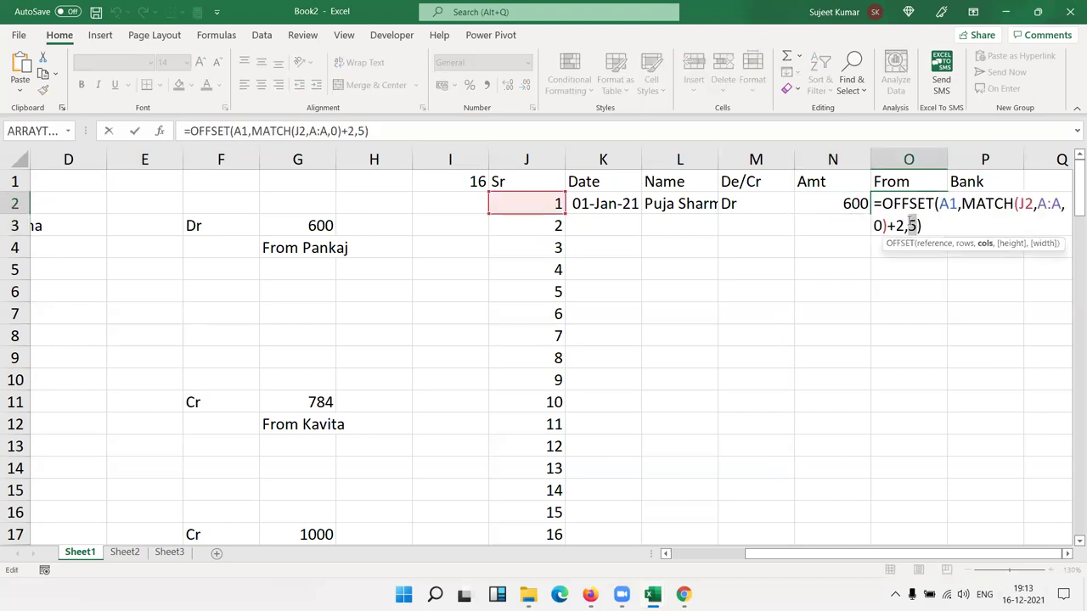
text(6)
key(Return)
key(Up)
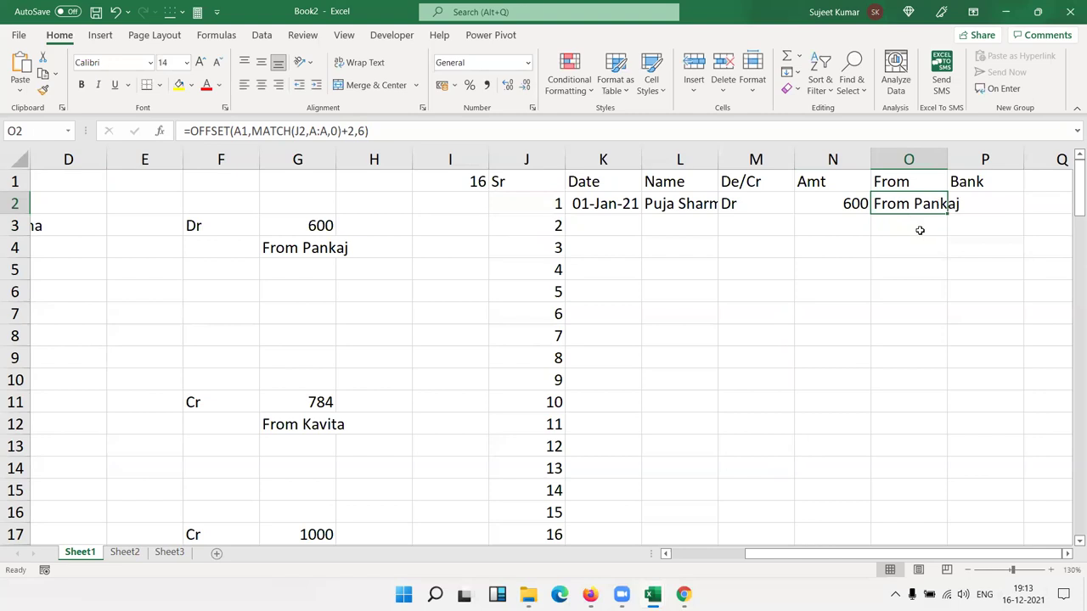
click(924, 248)
Widen column O to fit the From text and review O2's formula.
double_click(949, 159)
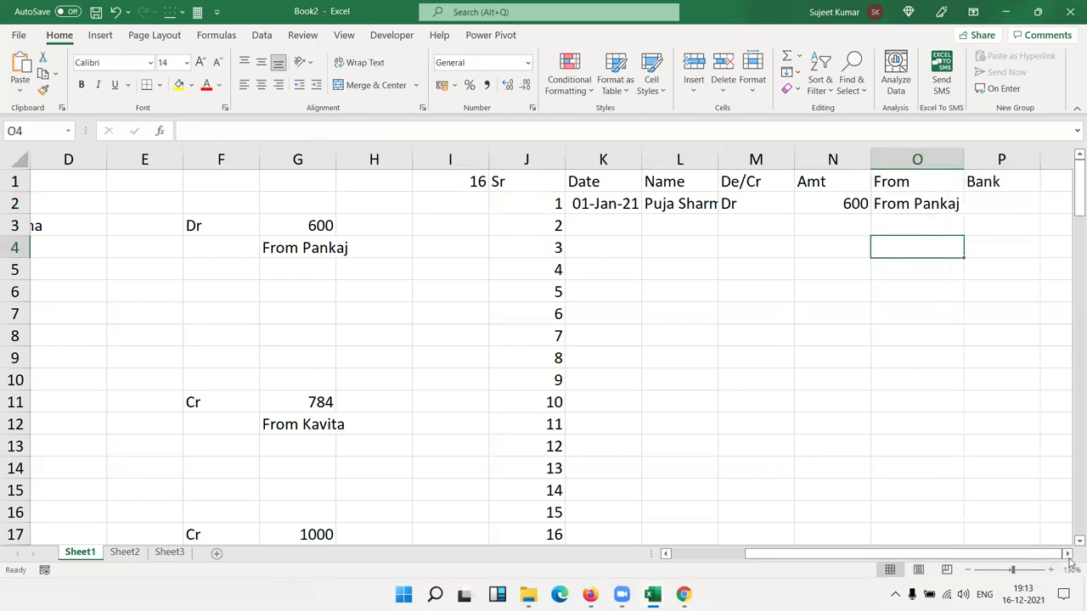
scroll(1071, 562, right, 3)
click(676, 206)
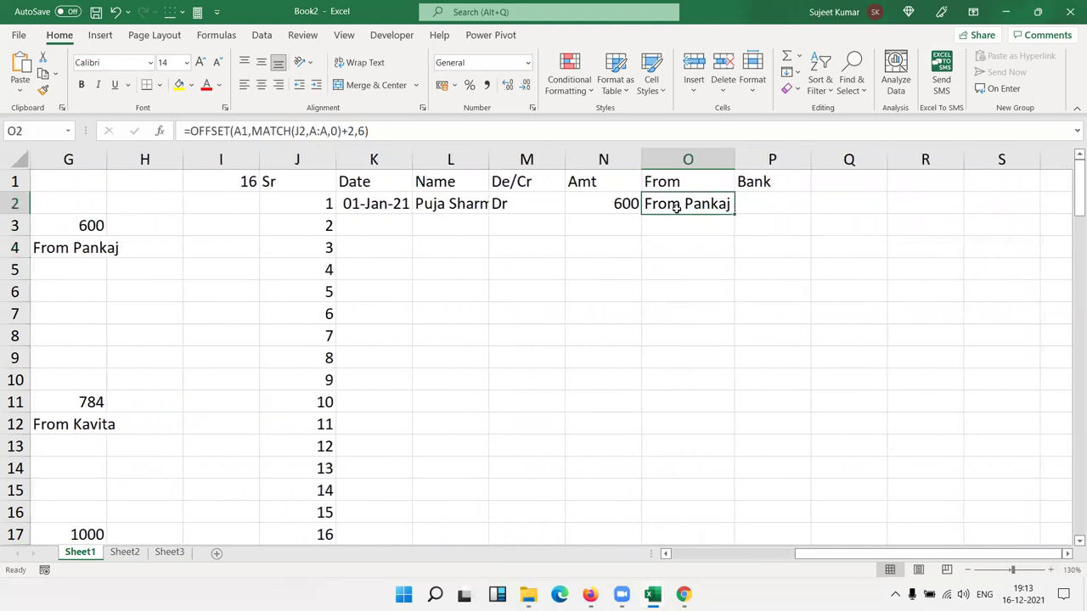
double_click(676, 207)
key(Escape)
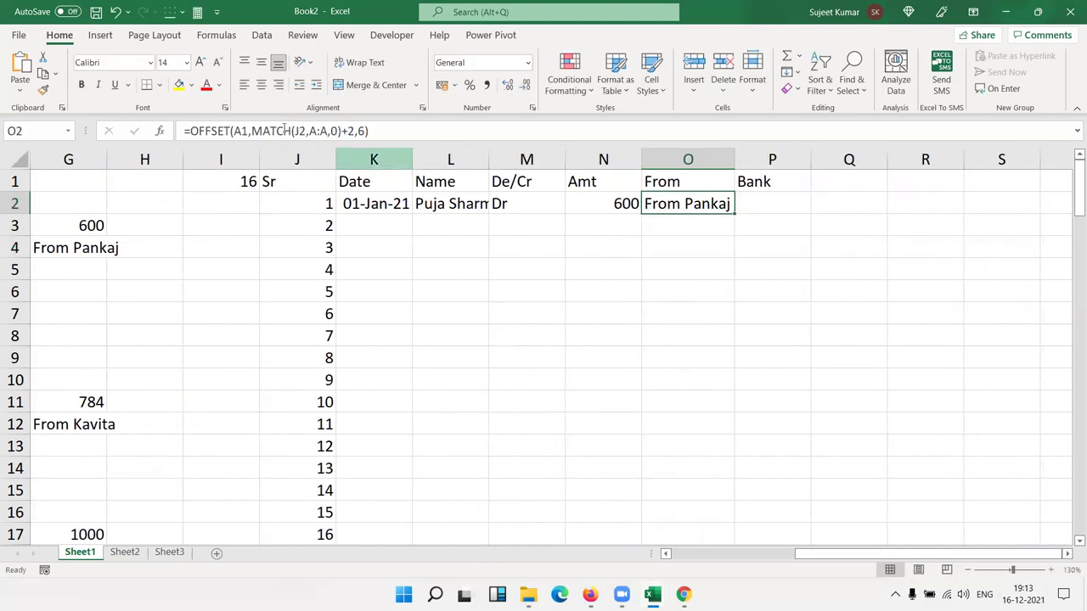
Wrap O2's OFFSET lookup in SUBSTITUTE(...,"From","") to strip the word From.
double_click(690, 208)
text(sum)
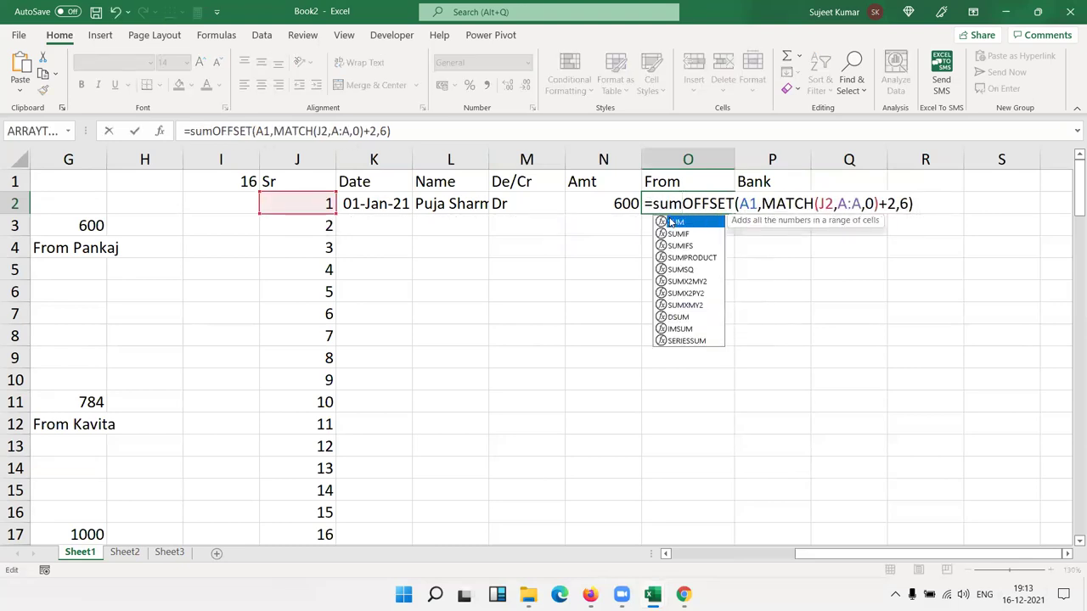
key(BackSpace)
text(b)
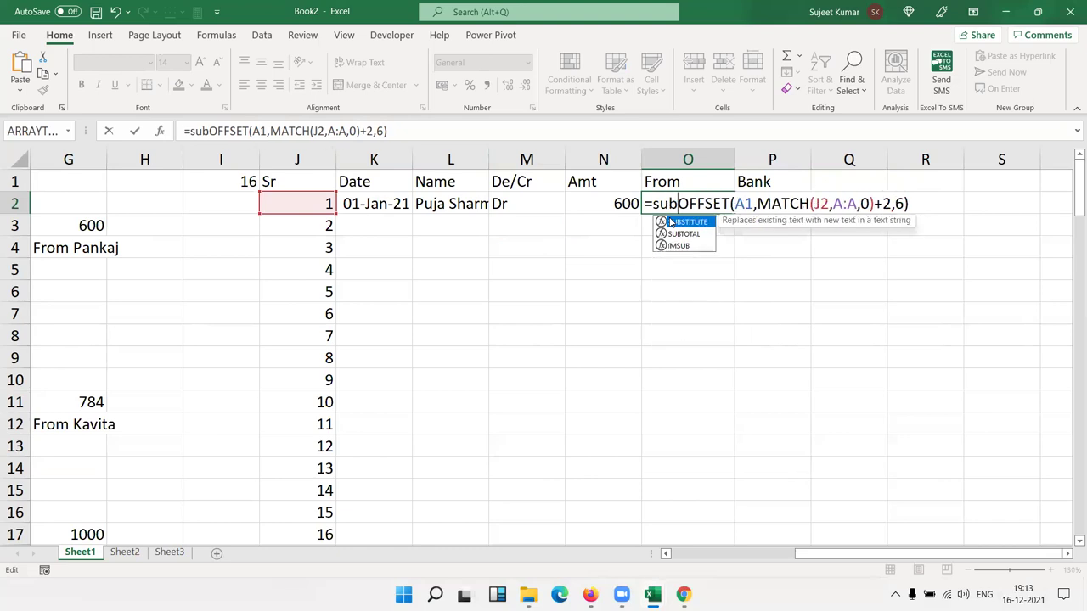
double_click(671, 222)
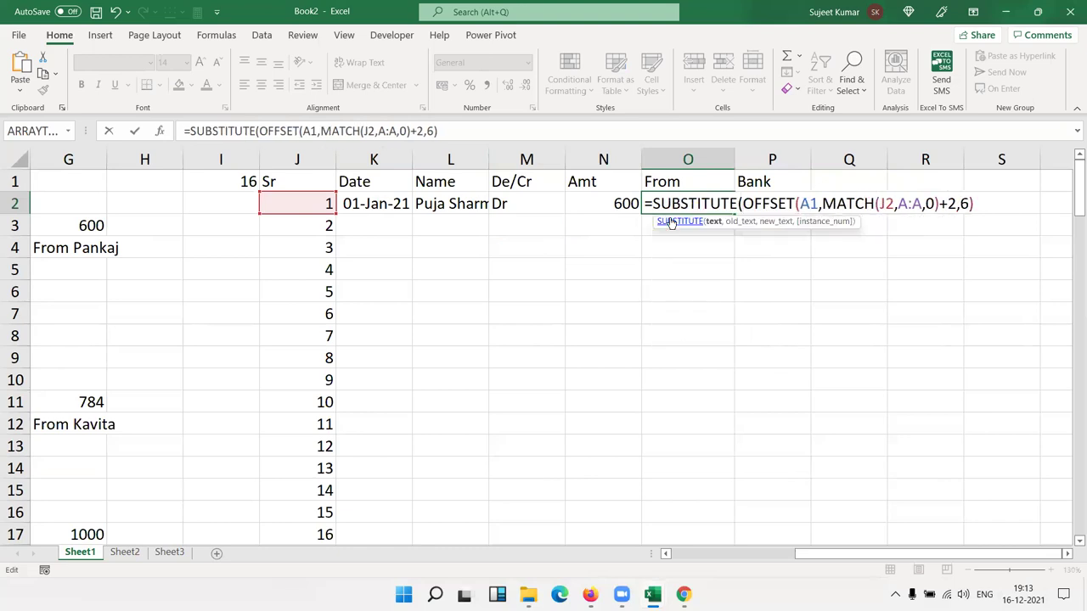
text(,)
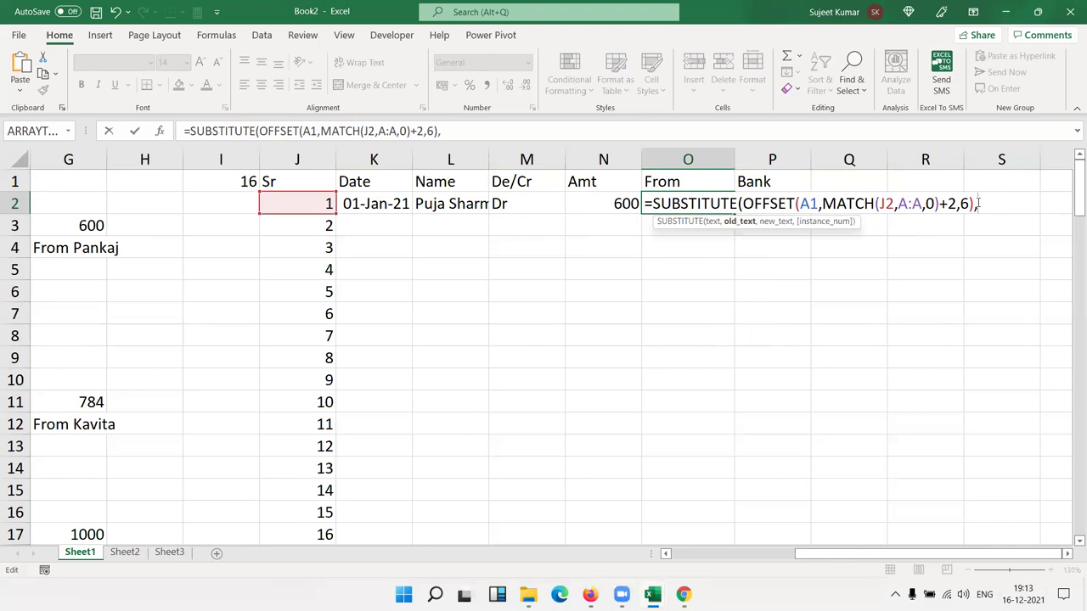
text("From","")
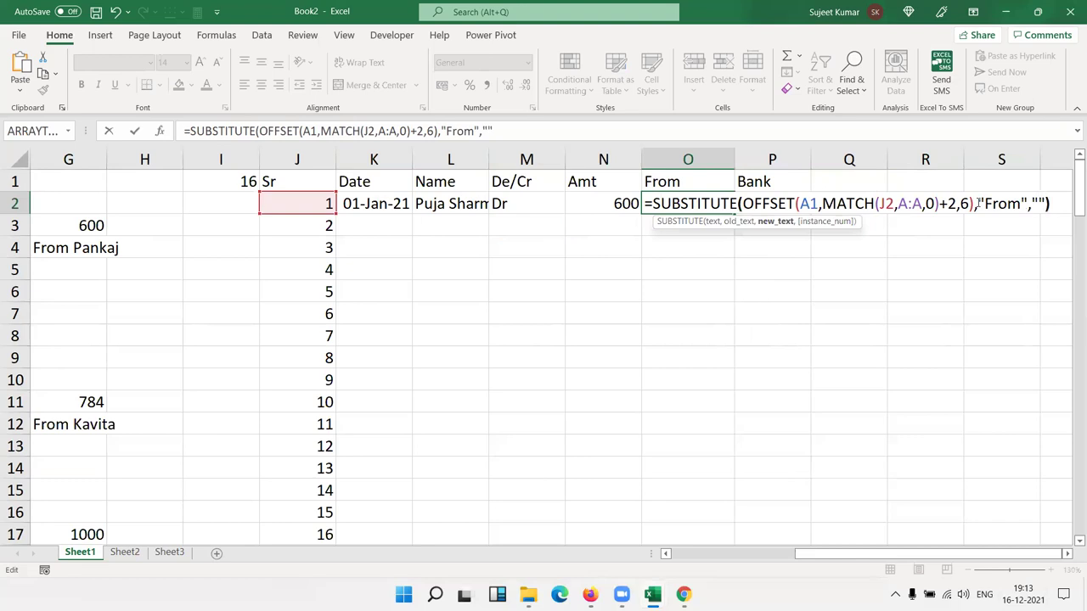
text())
key(Return)
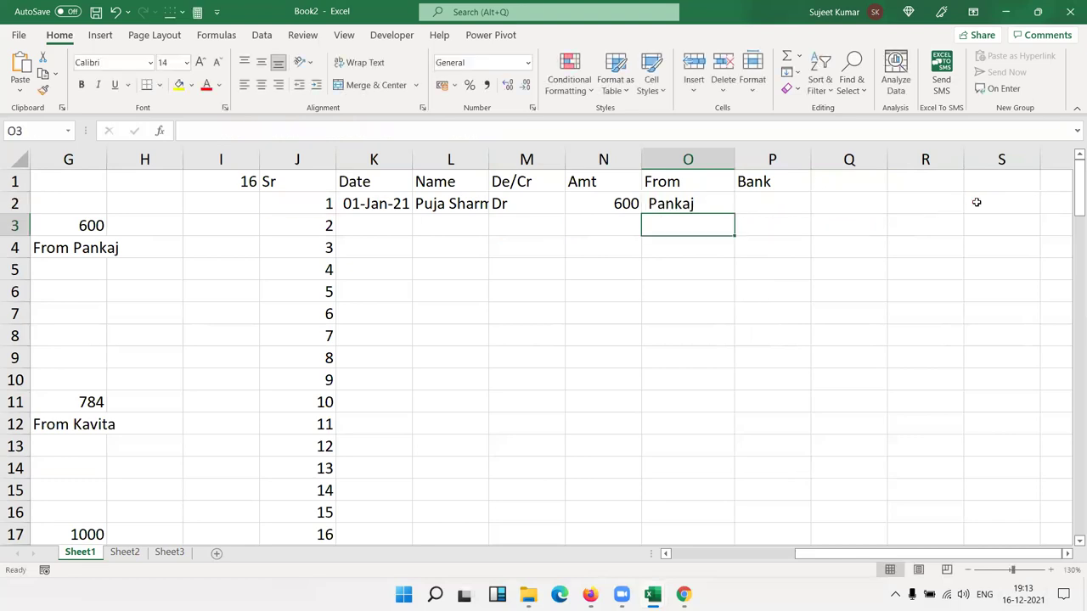
key(Up)
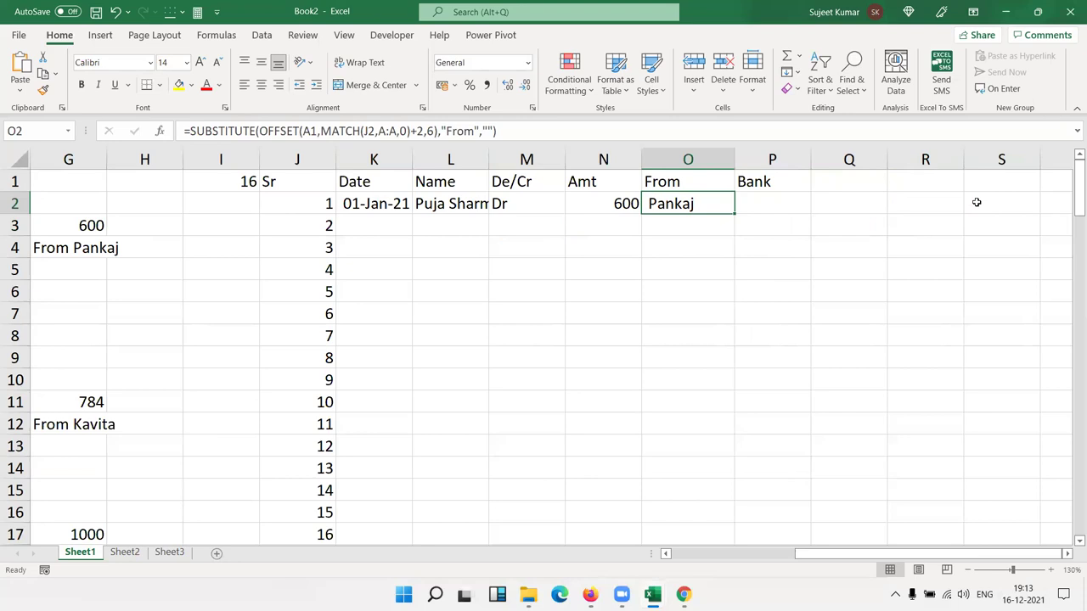
Wrap O2's formula in TRIM and accept Excel's correction, leaving only the sender's name.
click(190, 132)
text(ti)
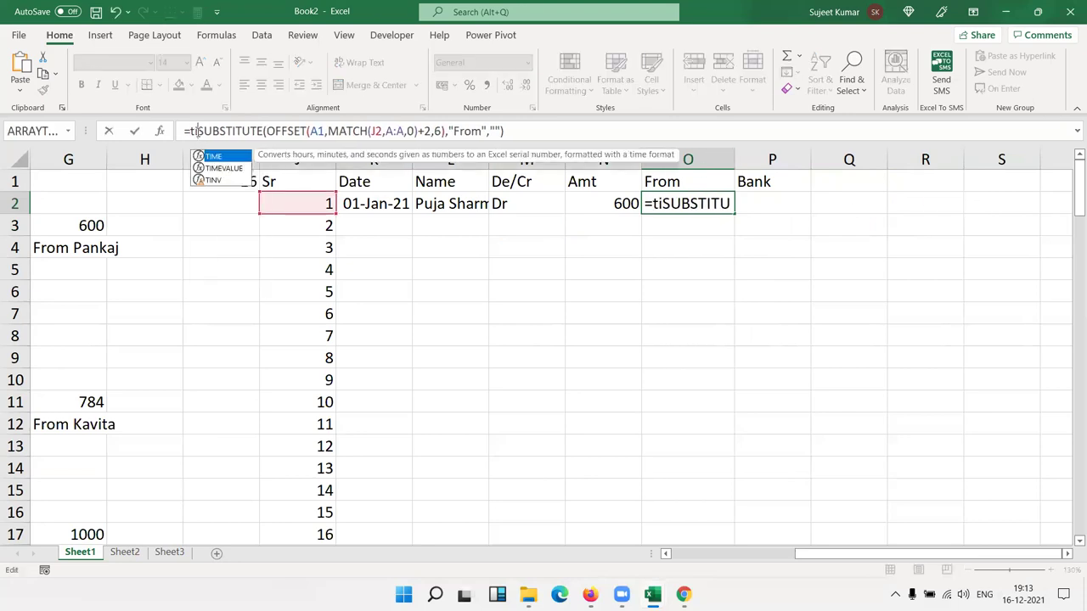
key(BackSpace)
text(r)
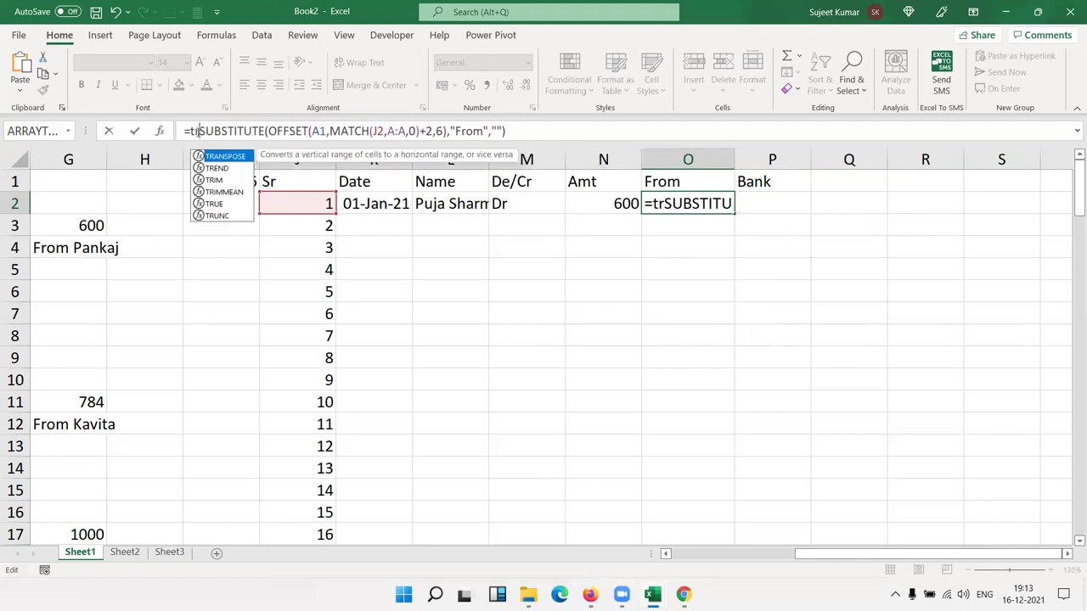
text(i)
key(Tab)
key(Return)
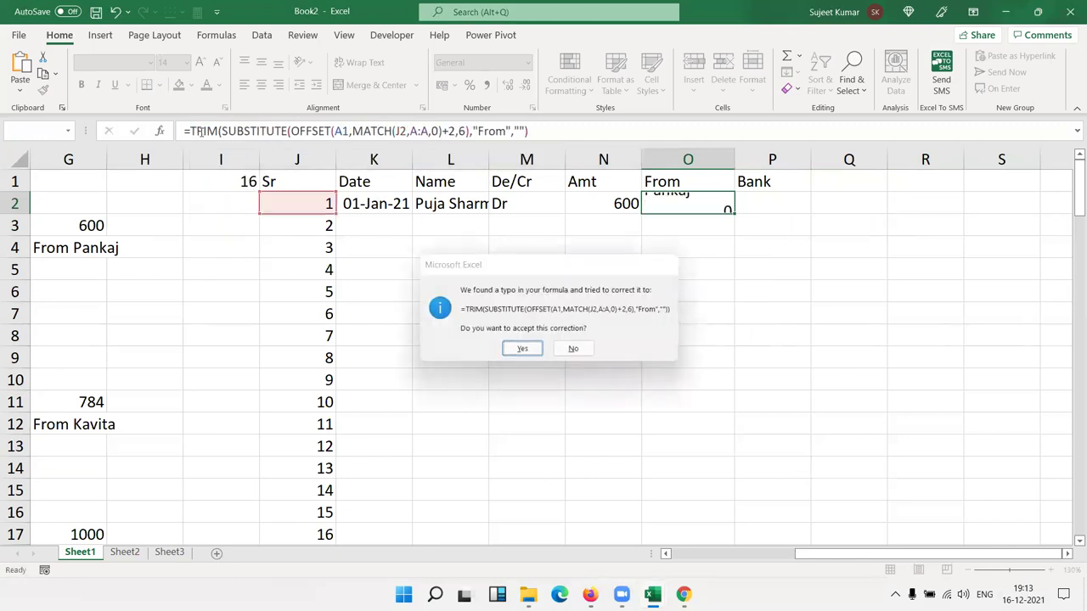
key(Return)
key(Up)
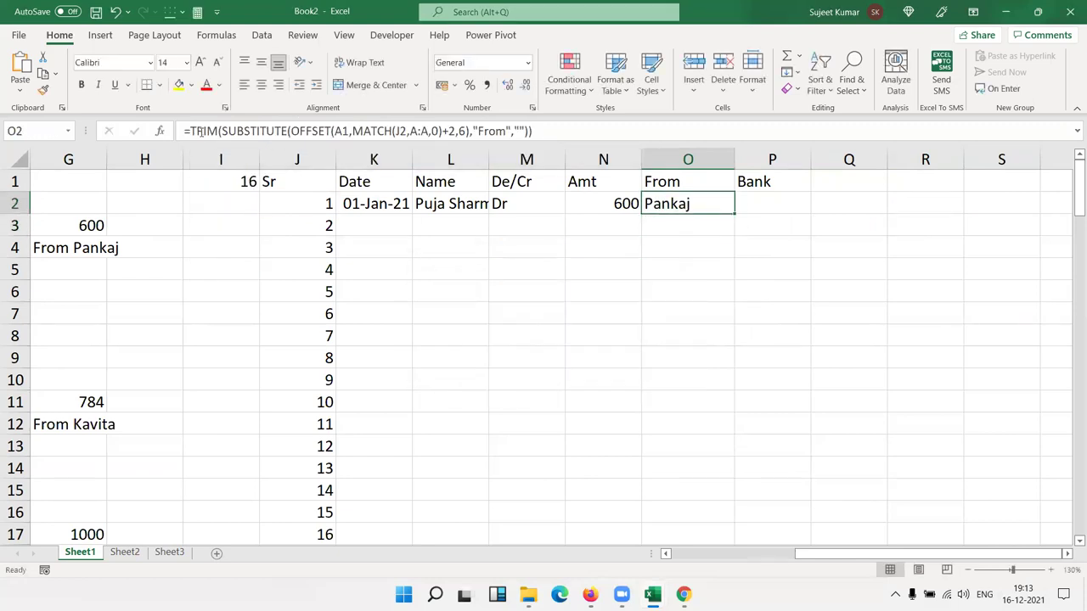
key(Left)
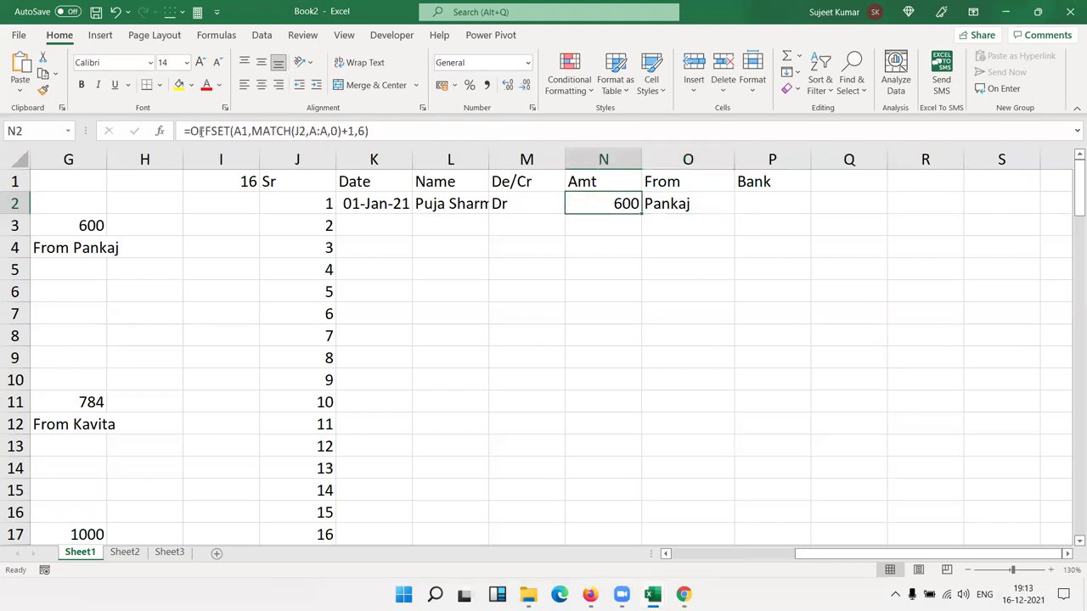
Inspect the first record's rows to locate its bank name SBI in C5.
key(Left)
key(Home)
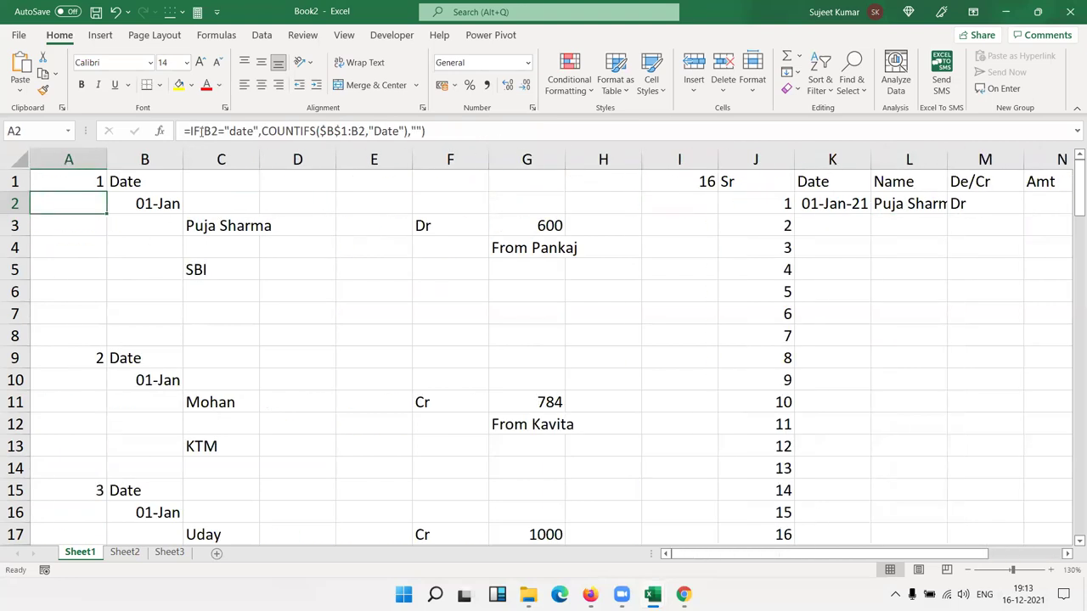
key(Right)
key(Right)
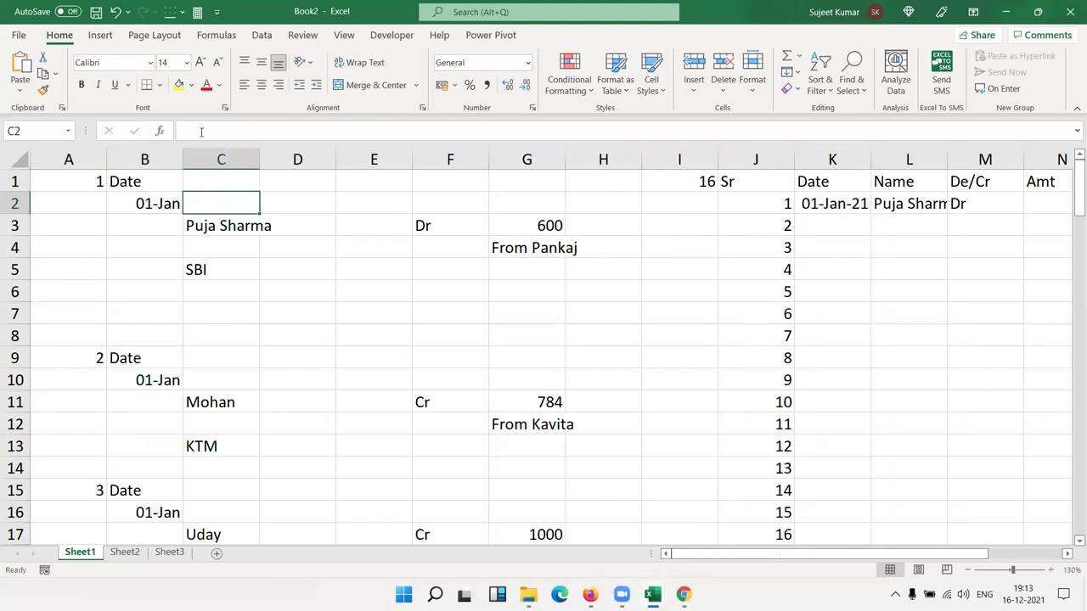
key(Left)
key(Left)
key(Up)
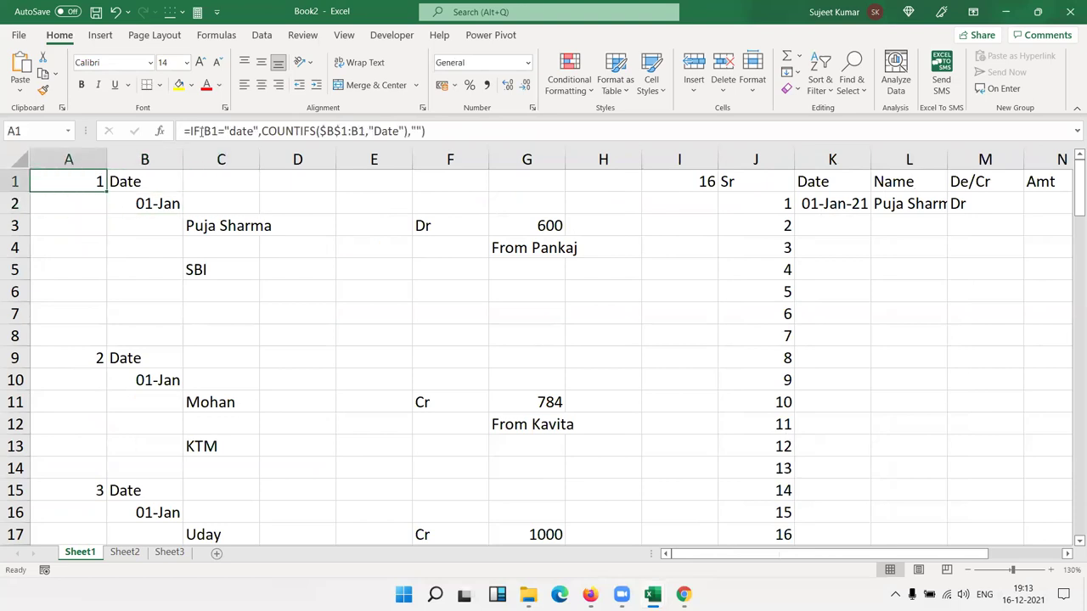
key(Down)
key(Down)
key(Down)
key(Down)
key(Right)
key(Right)
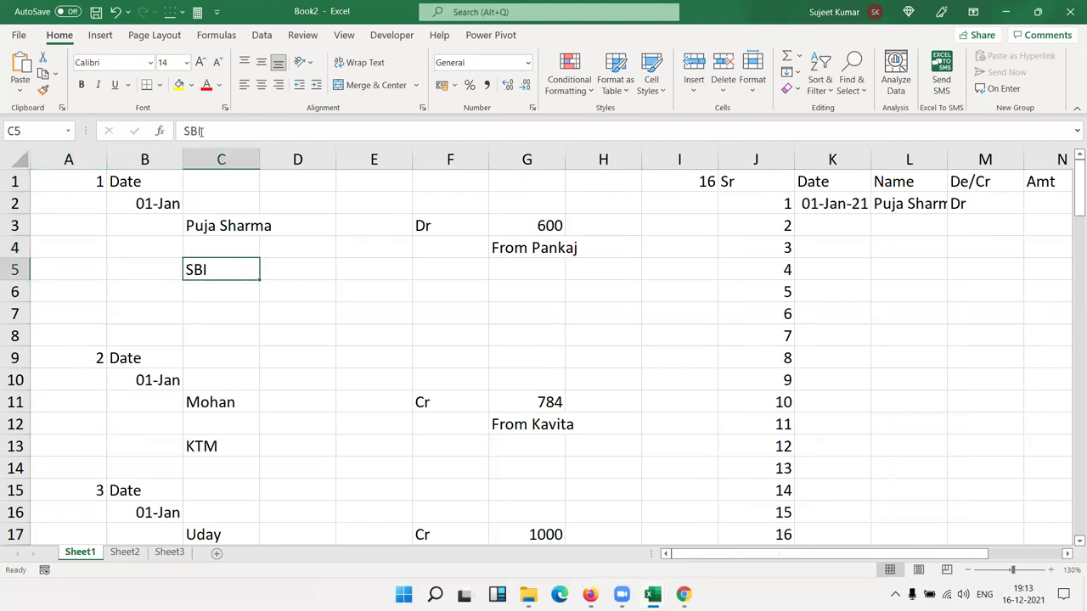
key(Right)
key(Right)
key(Right)
key(Right)
key(Up)
key(Up)
key(Left)
key(Left)
key(Left)
key(Left)
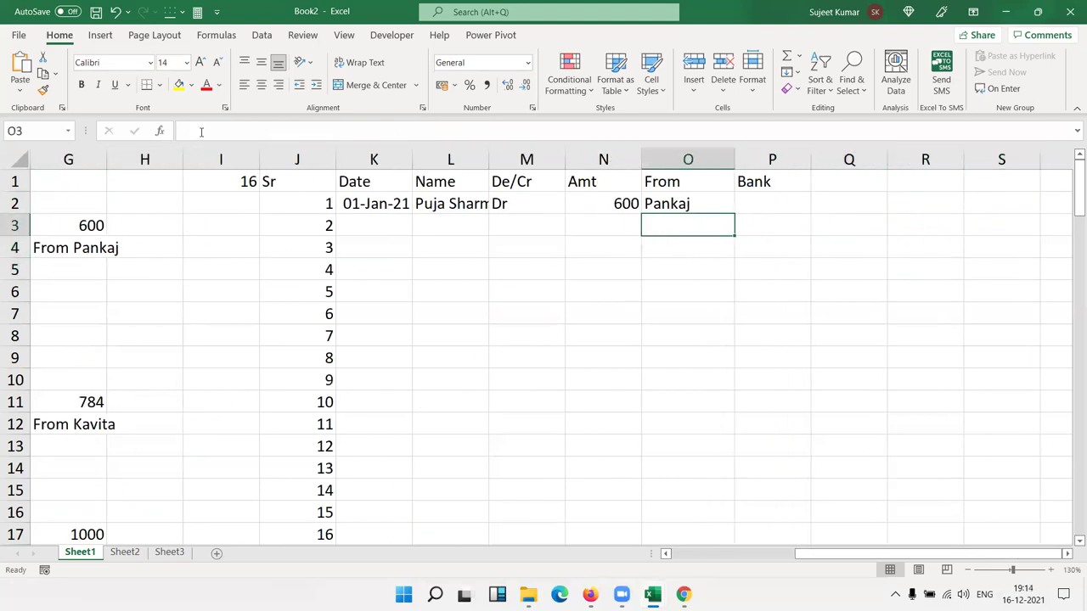
key(Up)
key(Right)
Paste the OFFSET formula into Bank cell P2 with row offset +3 and column 3.
text(=OFFSET(A1,MATCH(J2,A:A,0)+1,2))
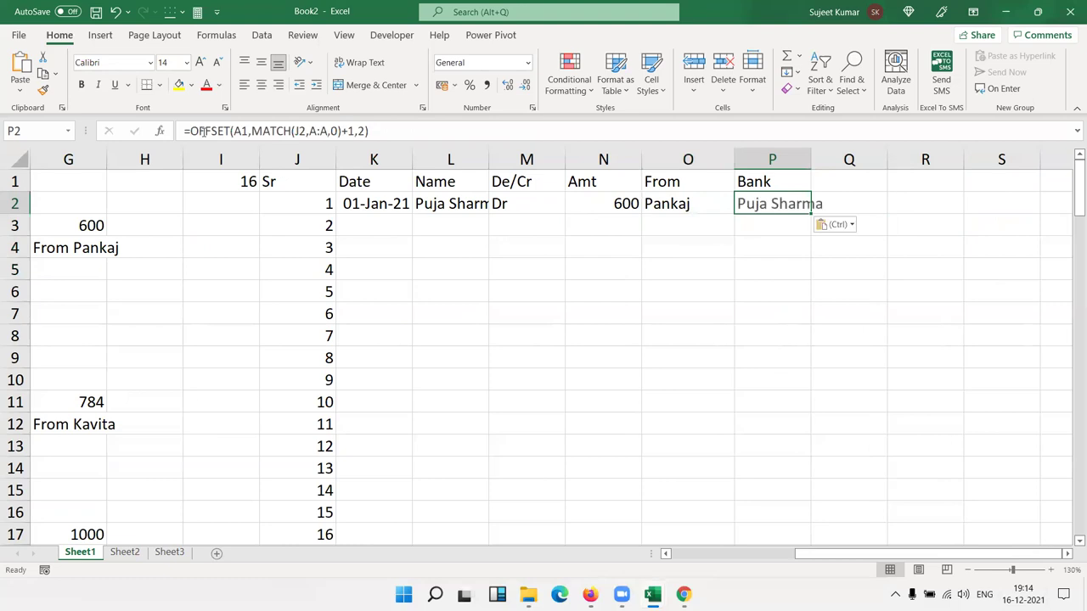
double_click(766, 204)
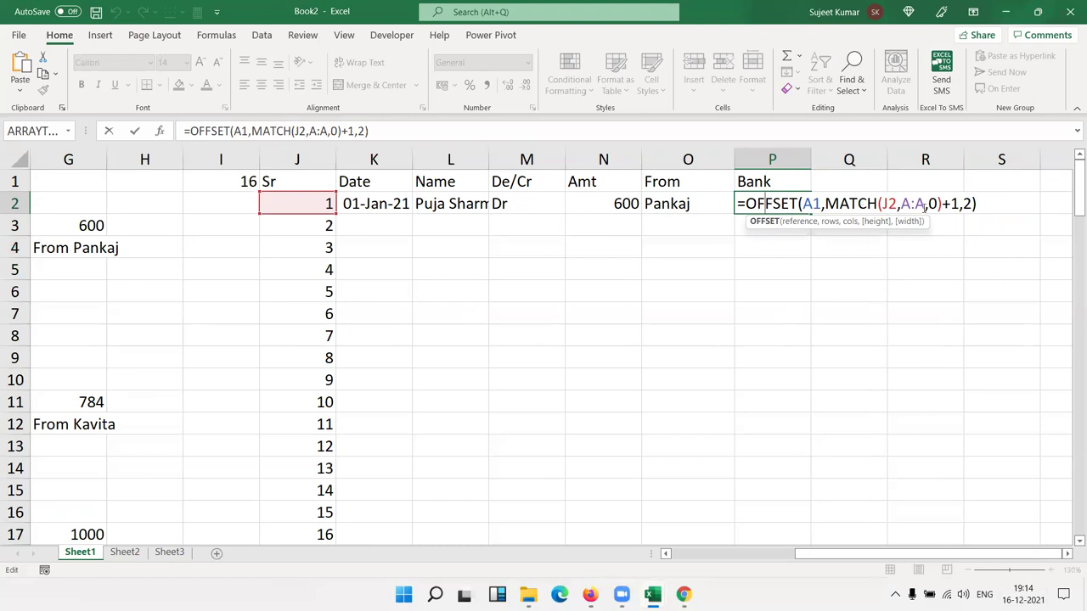
double_click(954, 204)
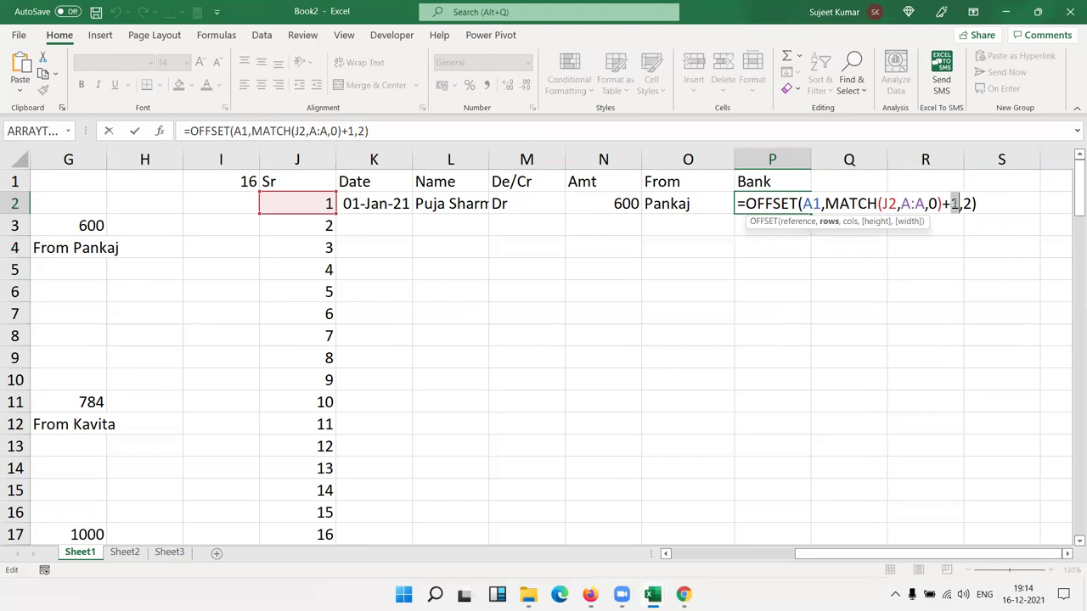
text(3)
double_click(966, 204)
text(3)
key(Return)
key(Up)
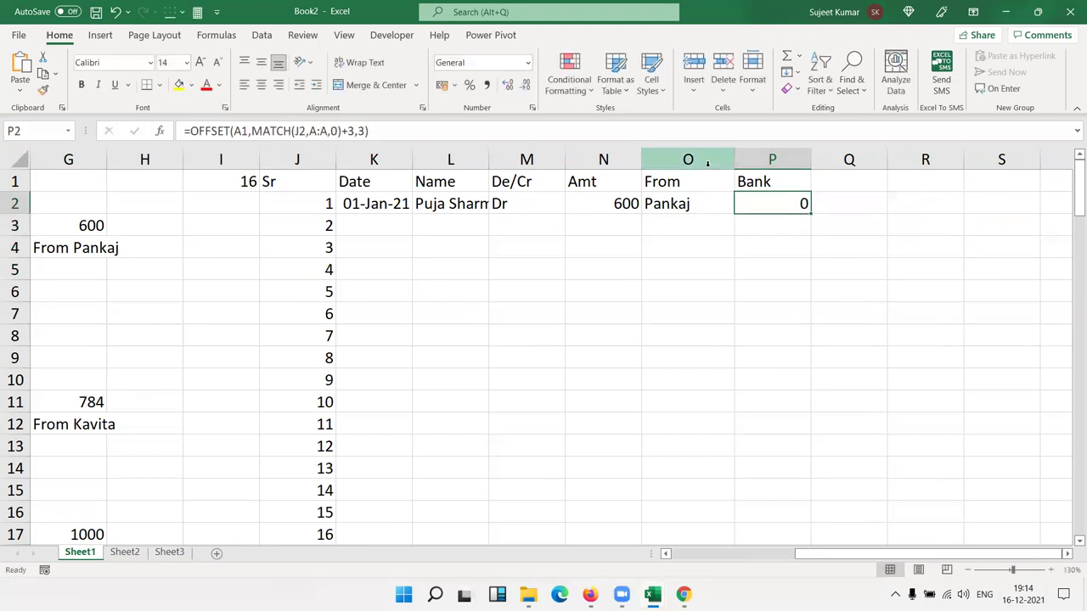
double_click(754, 204)
double_click(954, 204)
key(Return)
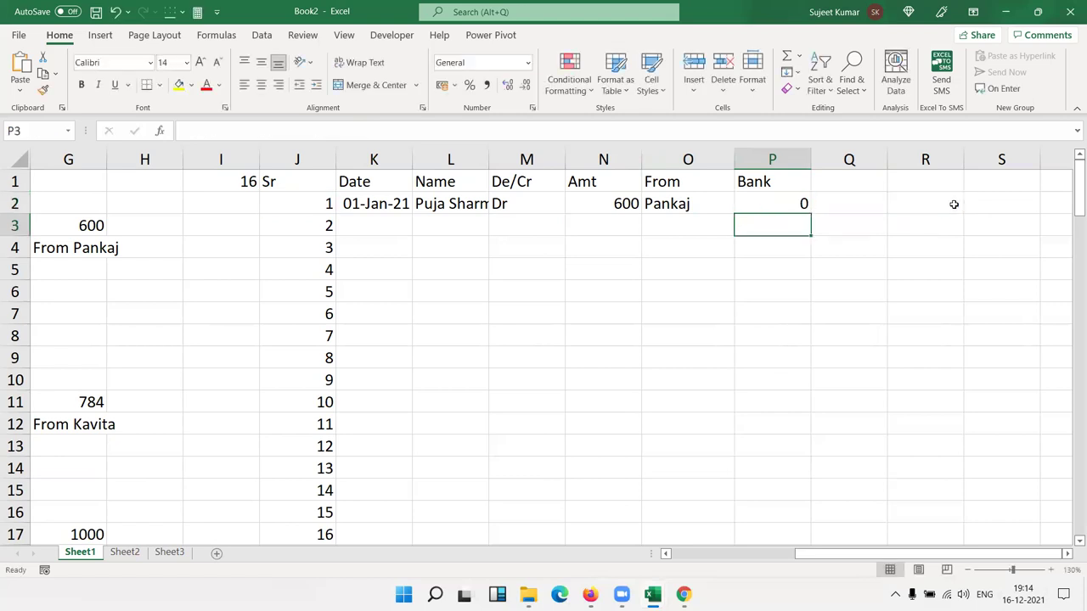
key(Up)
key(Left)
key(ctrl+Left)
key(Home)
key(Up)
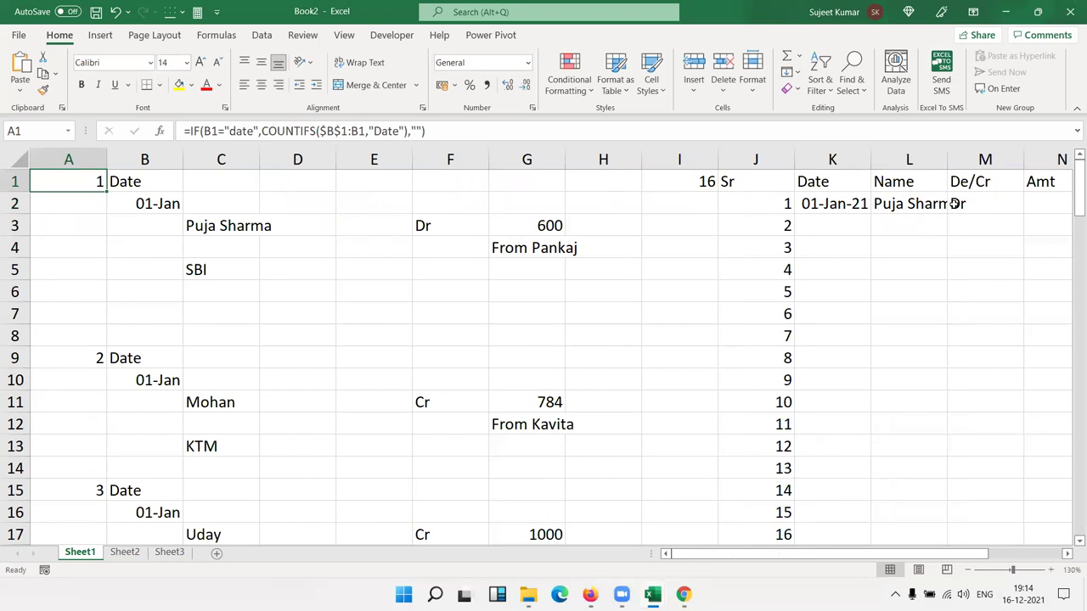
key(Down)
key(Down)
key(Down)
key(Down)
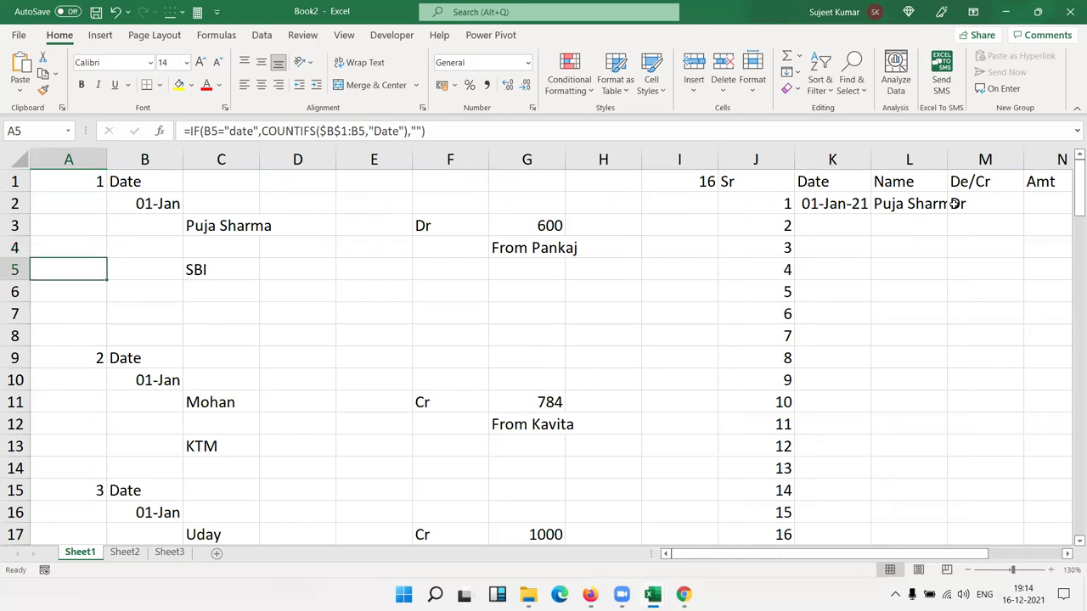
key(Right)
key(Right)
key(Right)
key(Right)
key(Right)
key(Left)
key(Left)
key(Left)
key(Left)
key(Left)
key(Right)
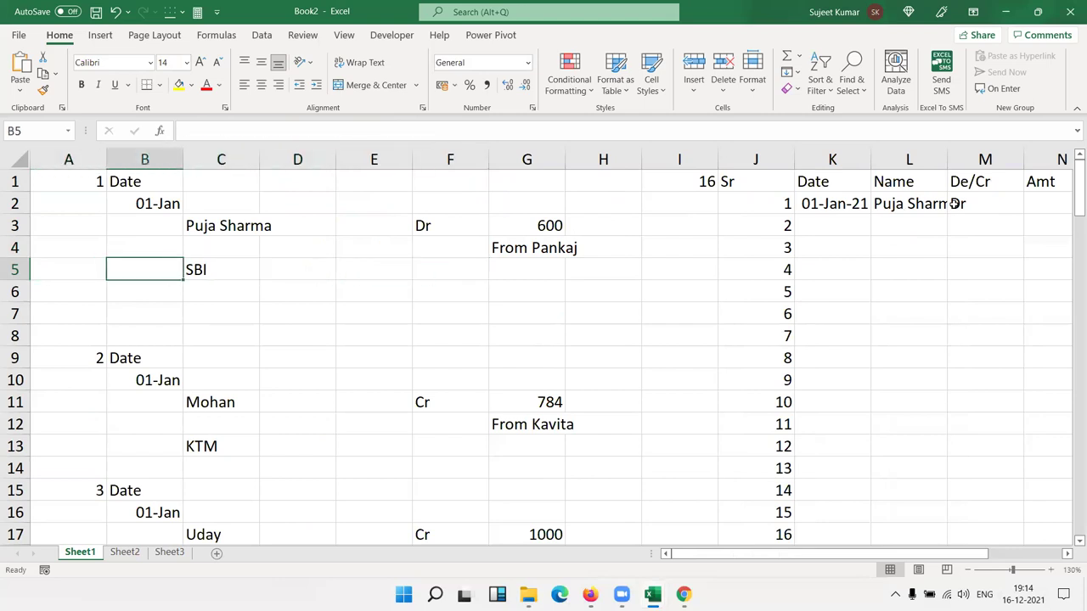
key(Right)
key(Right)
key(Right)
key(Right)
key(Right)
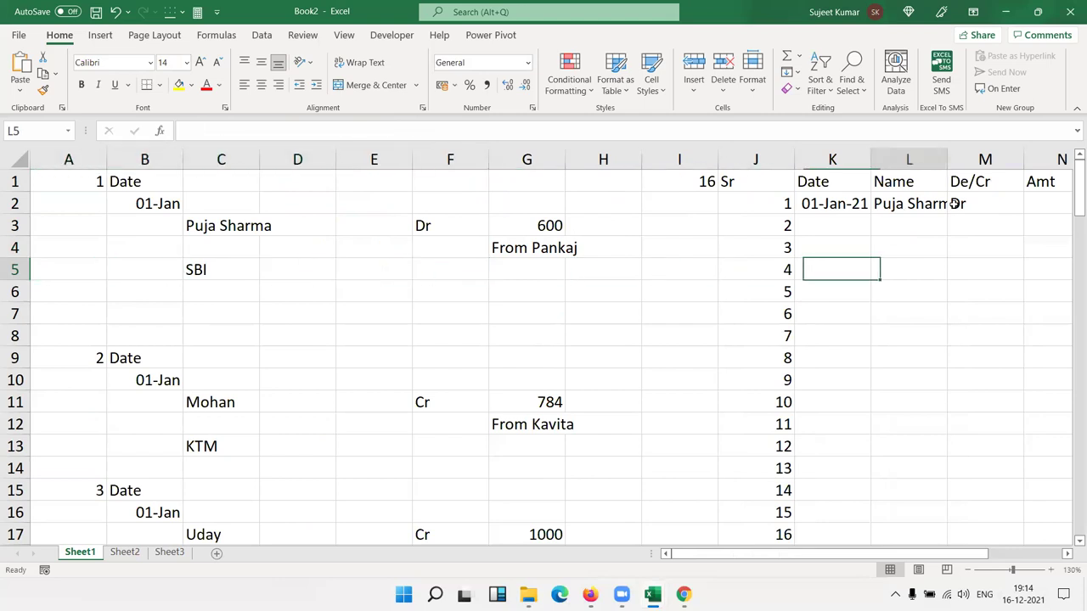
key(Right)
key(Right)
key(Right)
key(Right)
key(Right)
key(Right)
Change the column number in P2's Bank formula from 3 to 2.
click(954, 204)
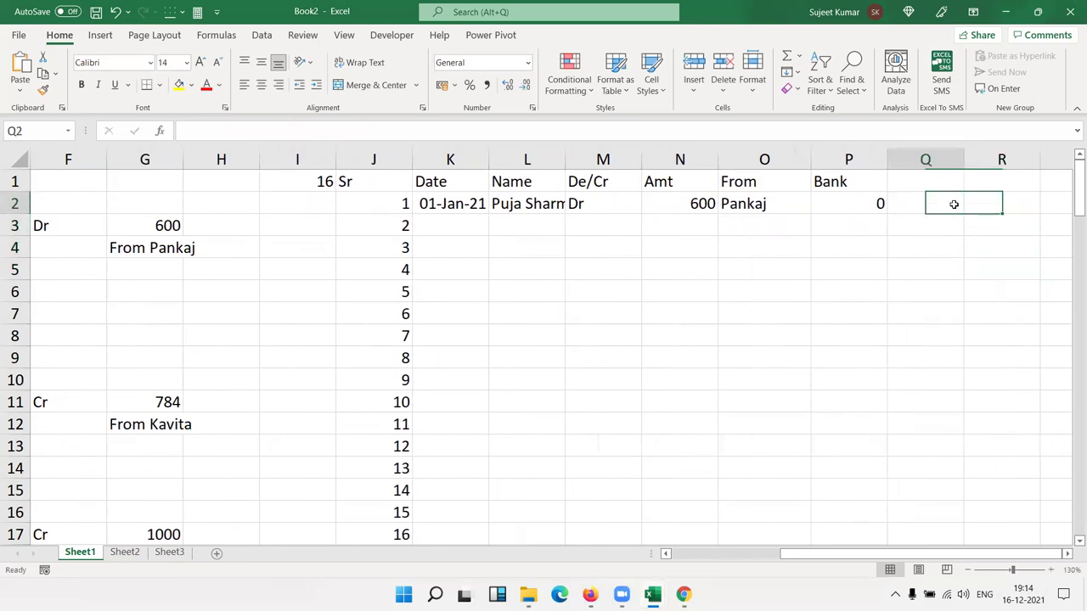
key(Left)
double_click(836, 205)
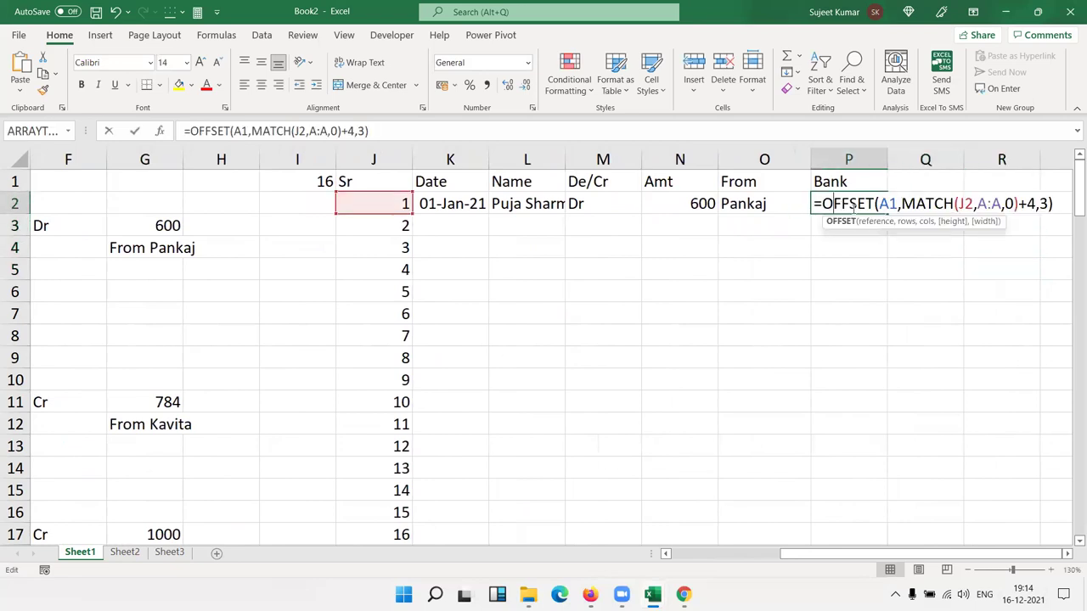
double_click(1044, 204)
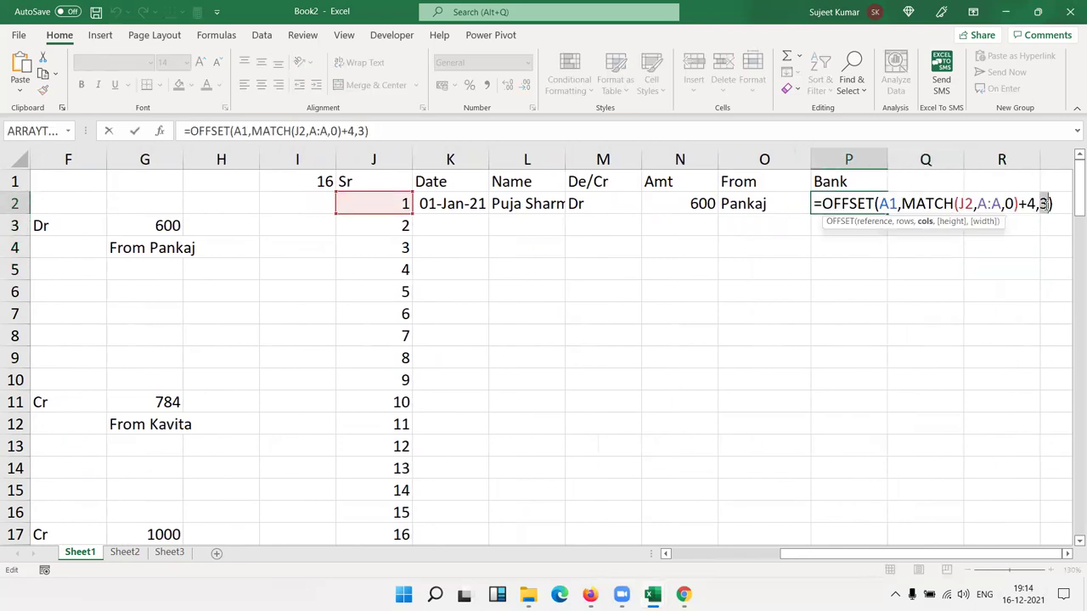
text(2)
key(Return)
key(Up)
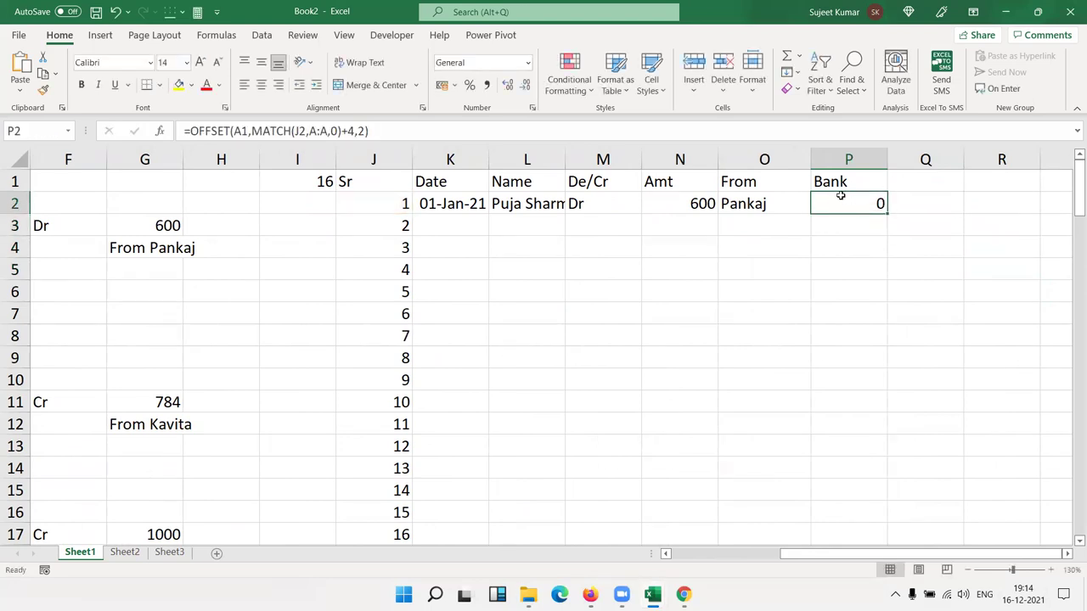
Correct P2's row offset from +4 to +3 so the Bank cell shows SBI.
double_click(840, 197)
click(1028, 201)
key(Delete)
text(3)
key(Return)
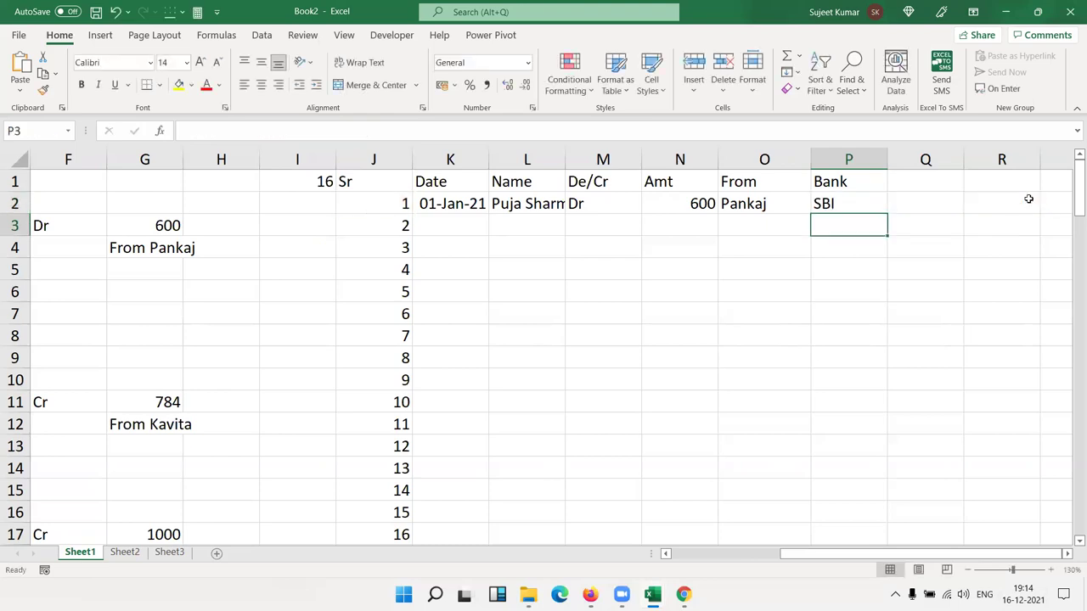
key(Up)
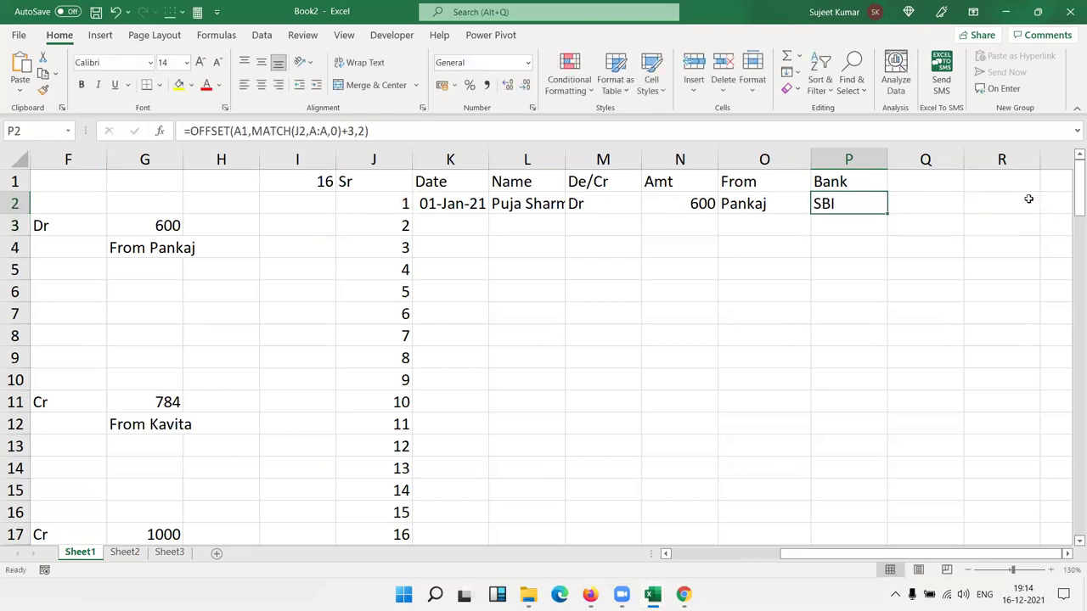
key(Left)
key(Left)
key(Left)
key(Left)
key(Left)
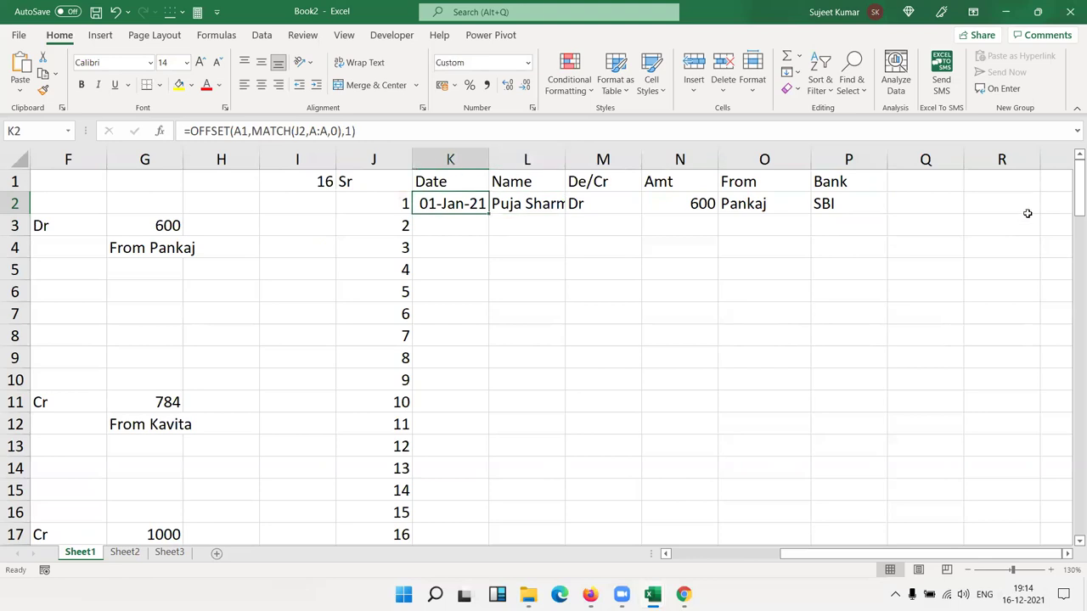
Make the A1 anchor absolute ($A$1) in the Date, Name and De/Cr formulas in K2:M2.
double_click(474, 202)
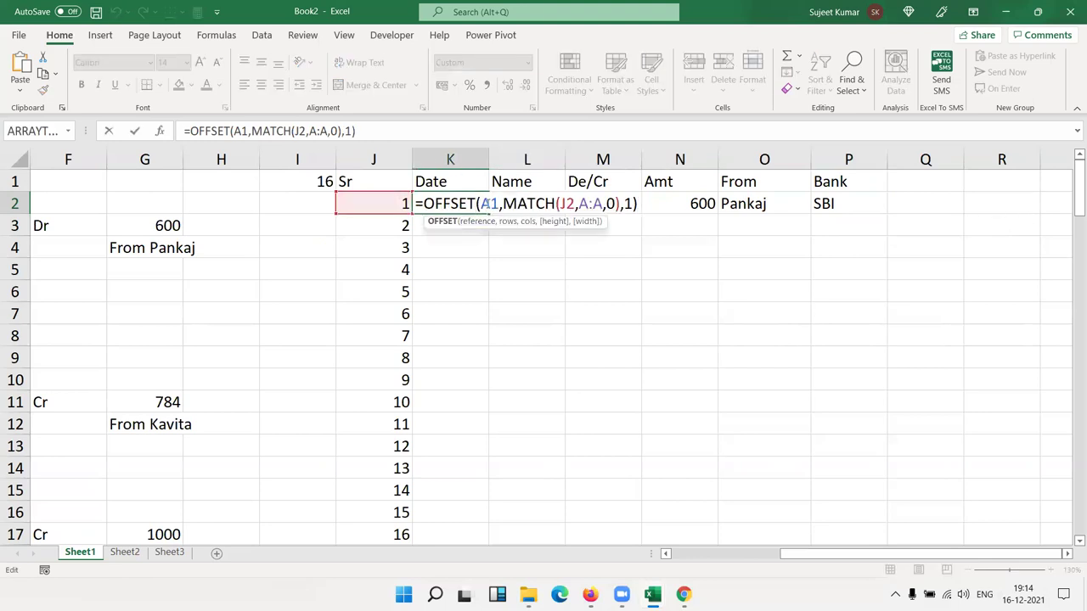
key(F4)
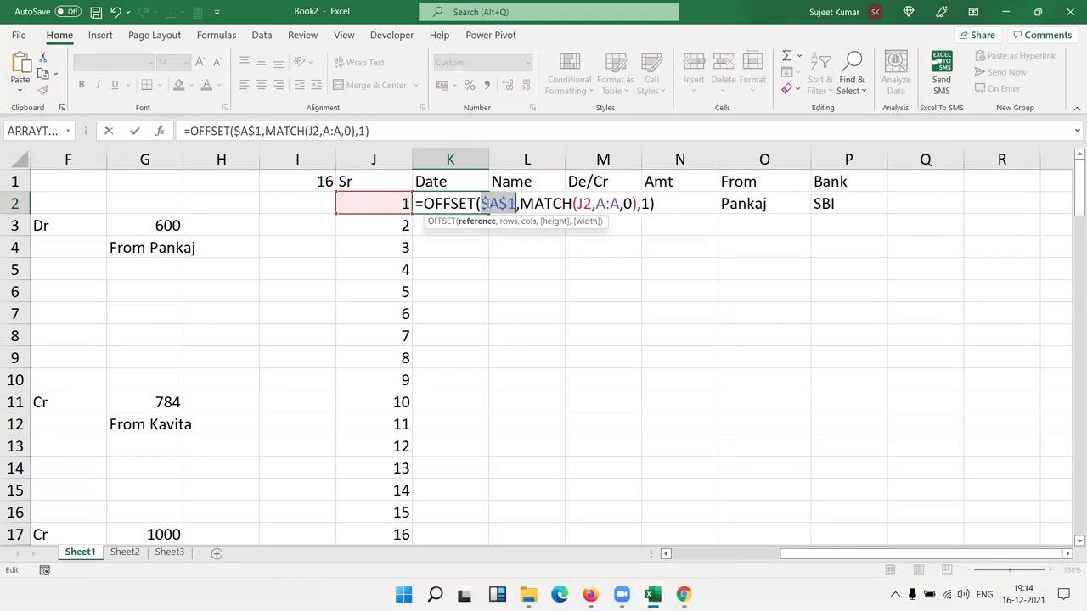
key(Return)
click(515, 204)
double_click(517, 204)
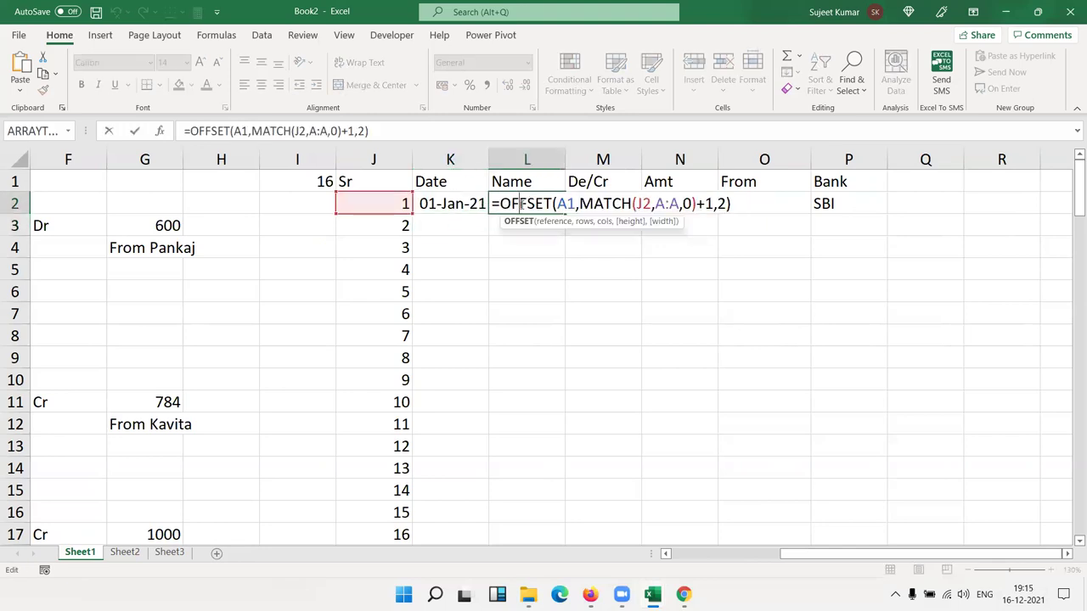
key(F4)
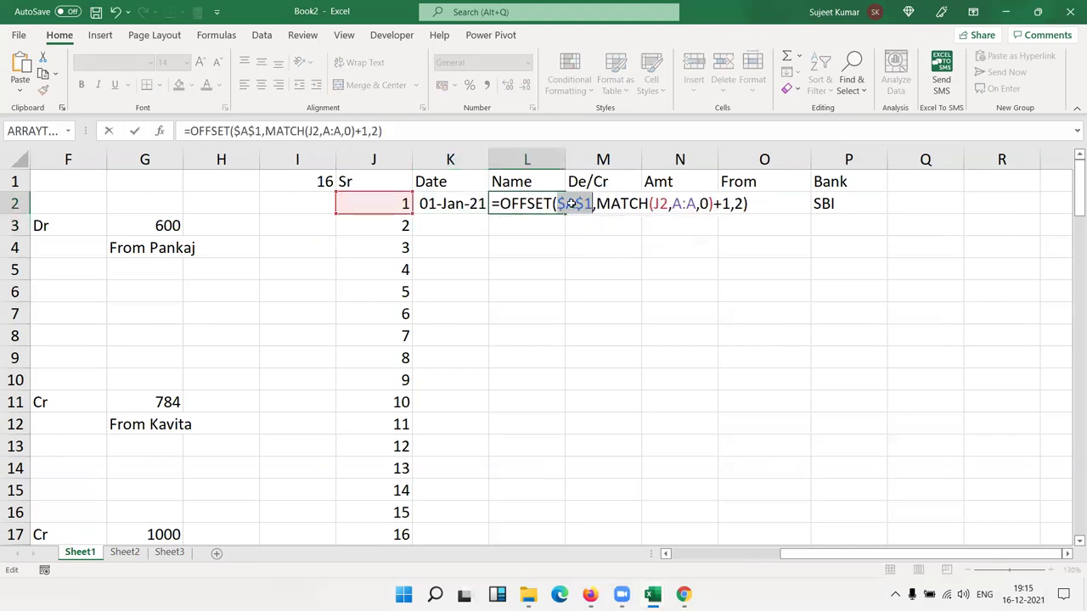
key(Return)
double_click(578, 204)
click(643, 204)
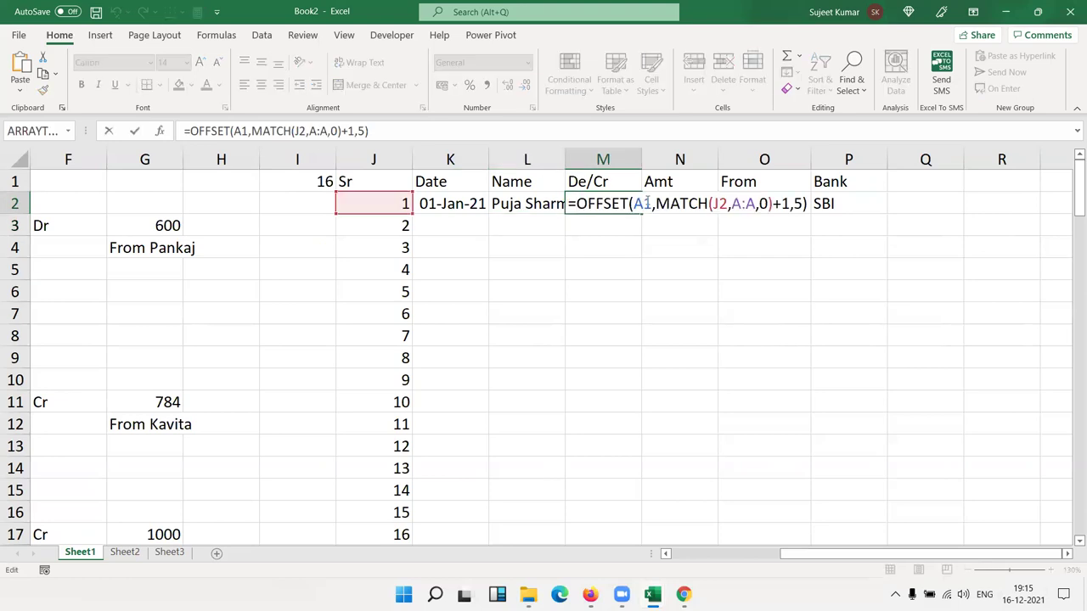
key(F4)
key(Return)
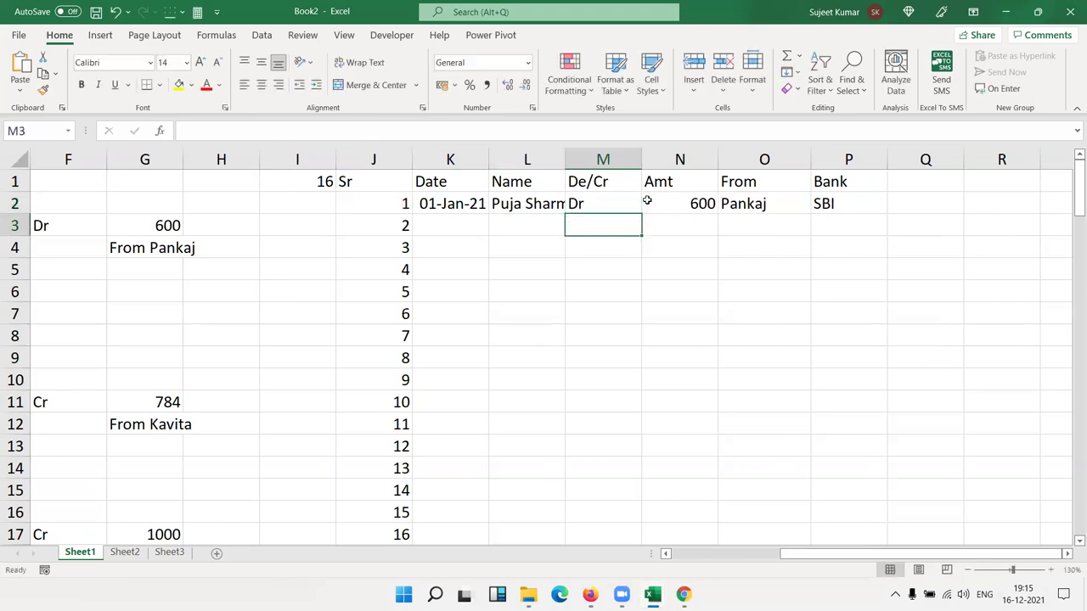
Anchor $A$1 in the Amt, From and Bank formulas, then select K2:P2.
click(646, 203)
double_click(680, 204)
click(720, 204)
key(F4)
key(Return)
click(736, 201)
double_click(735, 201)
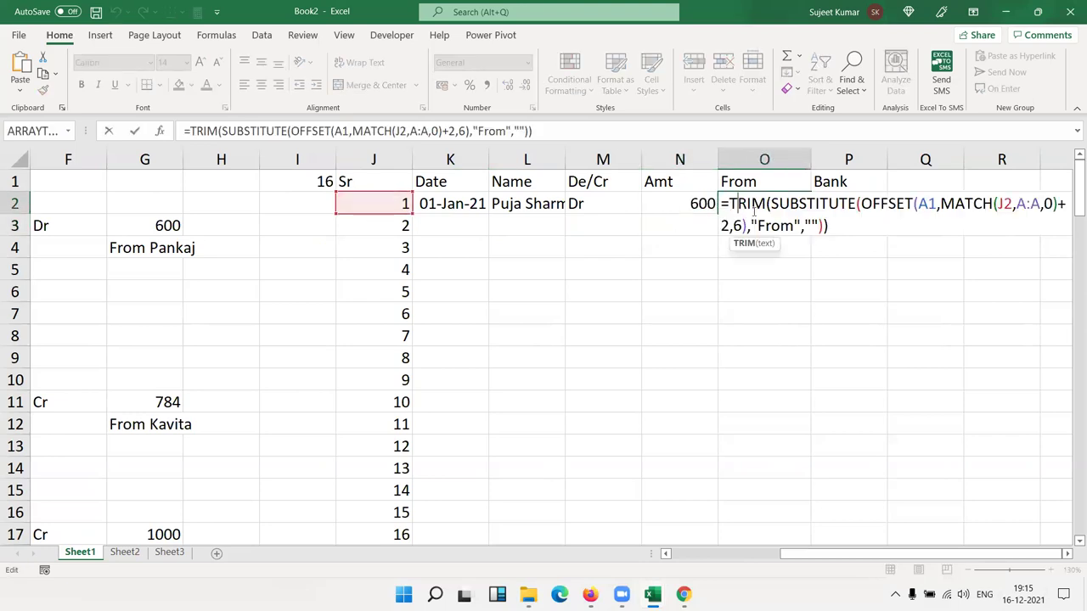
click(931, 212)
key(F4)
key(Return)
double_click(871, 204)
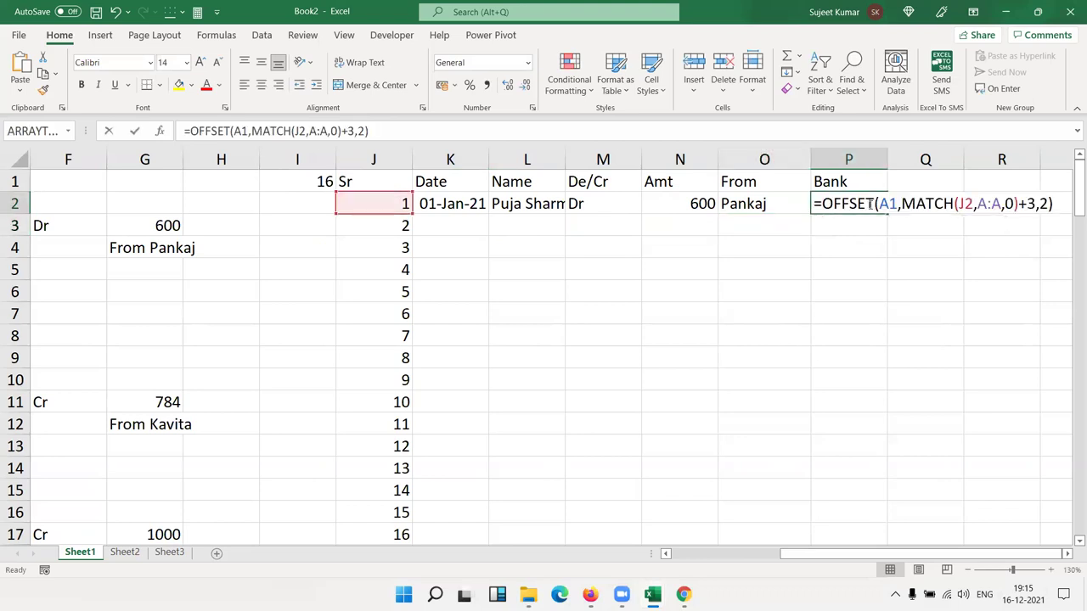
click(886, 204)
key(F4)
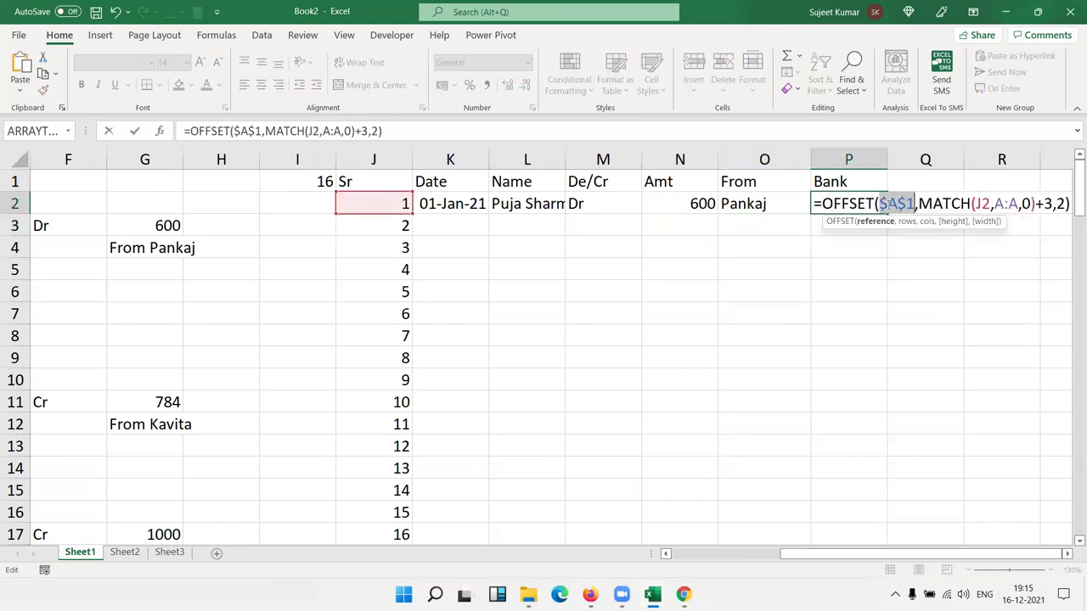
key(Return)
drag(460, 206, 875, 205)
double_click(889, 215)
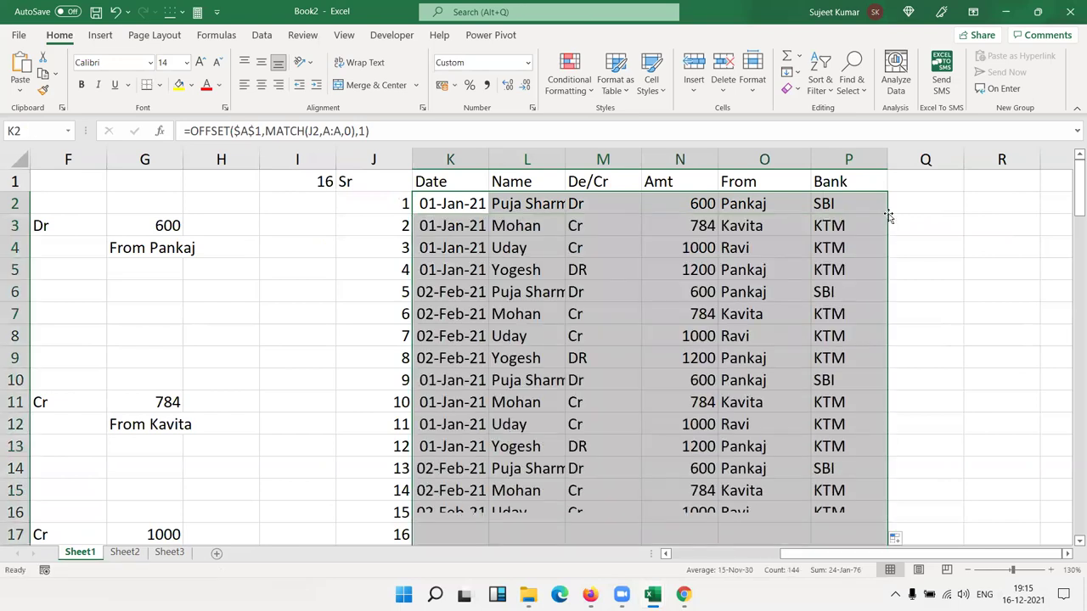
scroll(818, 263, down, 6)
scroll(818, 263, down, 1)
scroll(817, 263, up, 3)
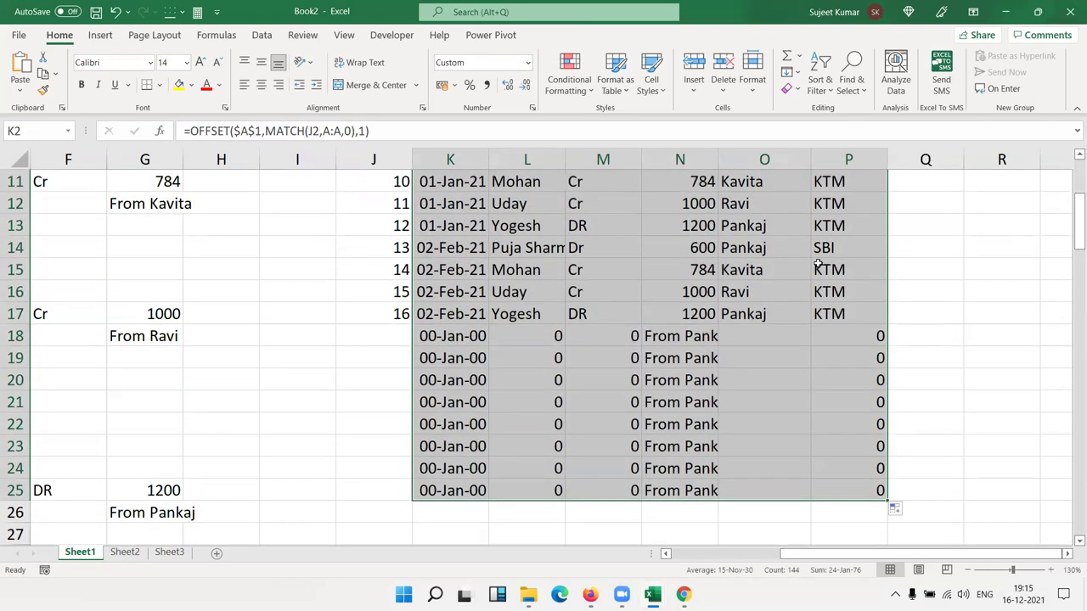
scroll(818, 263, up, 3)
scroll(818, 263, down, 3)
scroll(818, 264, down, 1)
scroll(818, 264, up, 3)
scroll(818, 264, down, 2)
scroll(818, 264, down, 1)
click(648, 350)
scroll(396, 359, down, 2)
scroll(396, 359, down, 4)
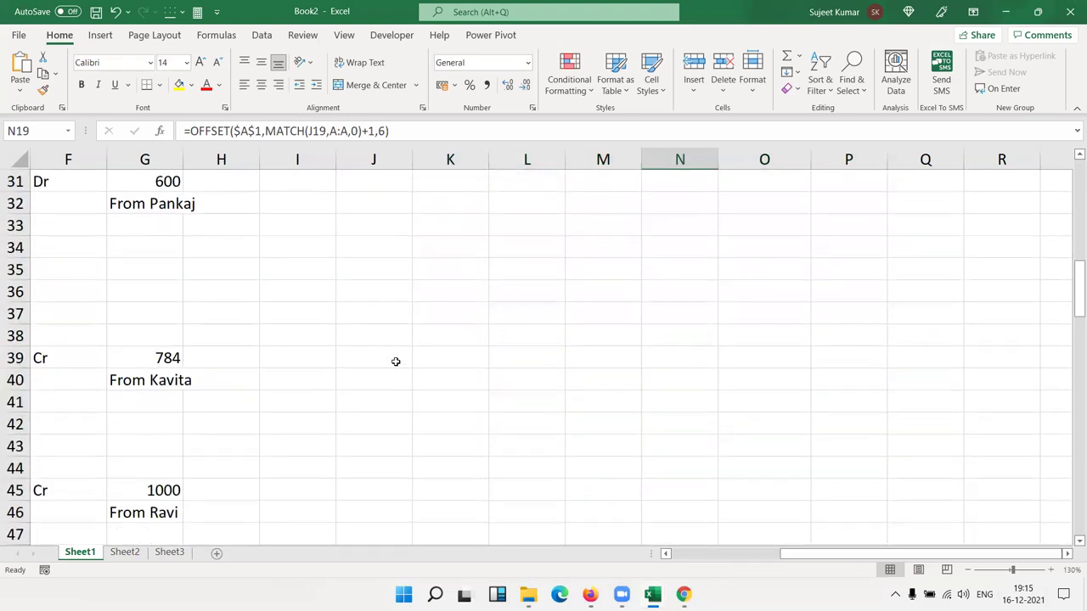
scroll(416, 361, up, 10)
scroll(581, 371, down, 3)
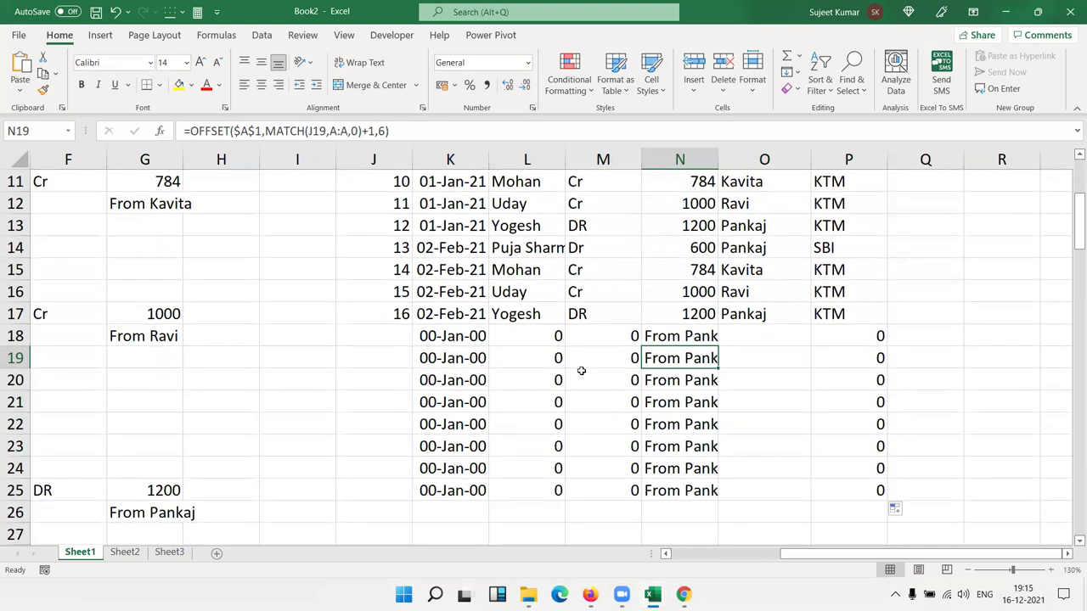
click(704, 335)
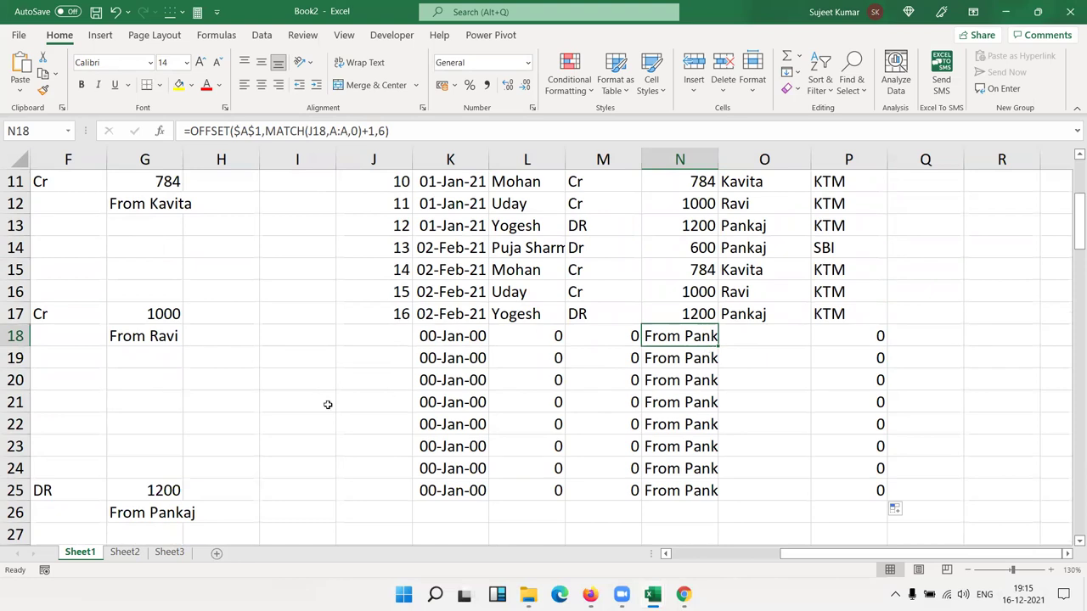
scroll(252, 396, down, 7)
scroll(258, 396, down, 12)
scroll(513, 403, down, 5)
scroll(513, 403, up, 20)
scroll(519, 400, down, 7)
scroll(519, 401, up, 3)
scroll(518, 402, up, 4)
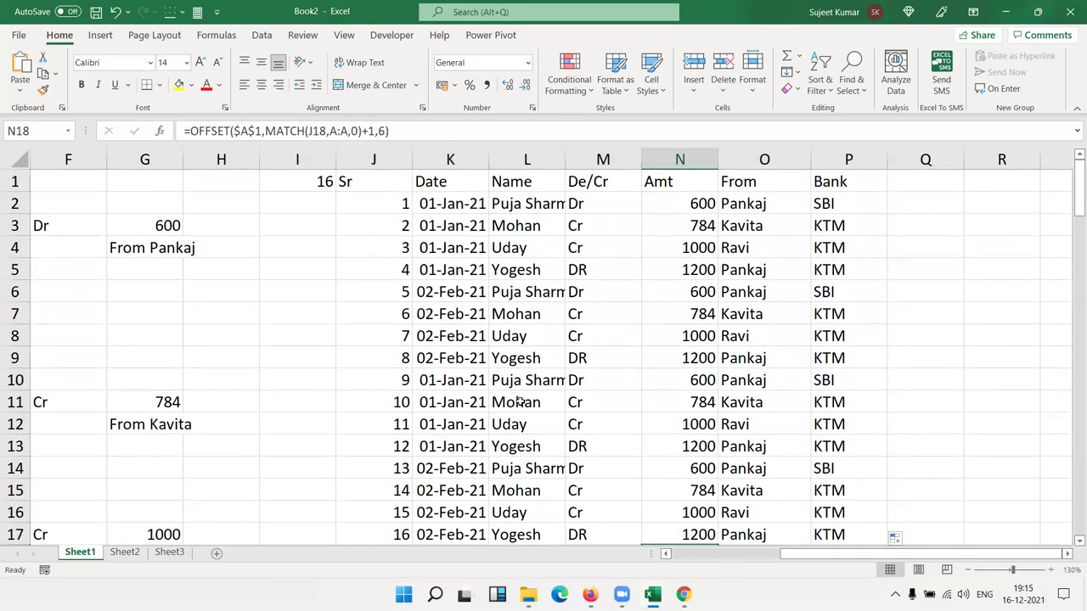
double_click(692, 207)
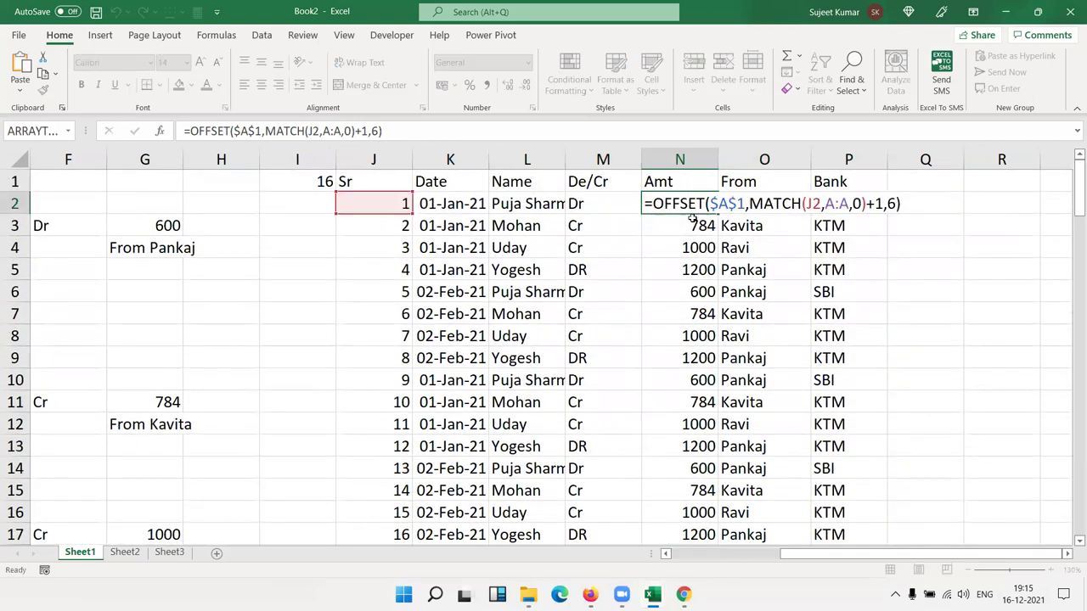
click(694, 221)
double_click(696, 225)
click(697, 246)
double_click(697, 248)
key(Escape)
scroll(686, 316, down, 7)
scroll(686, 321, up, 7)
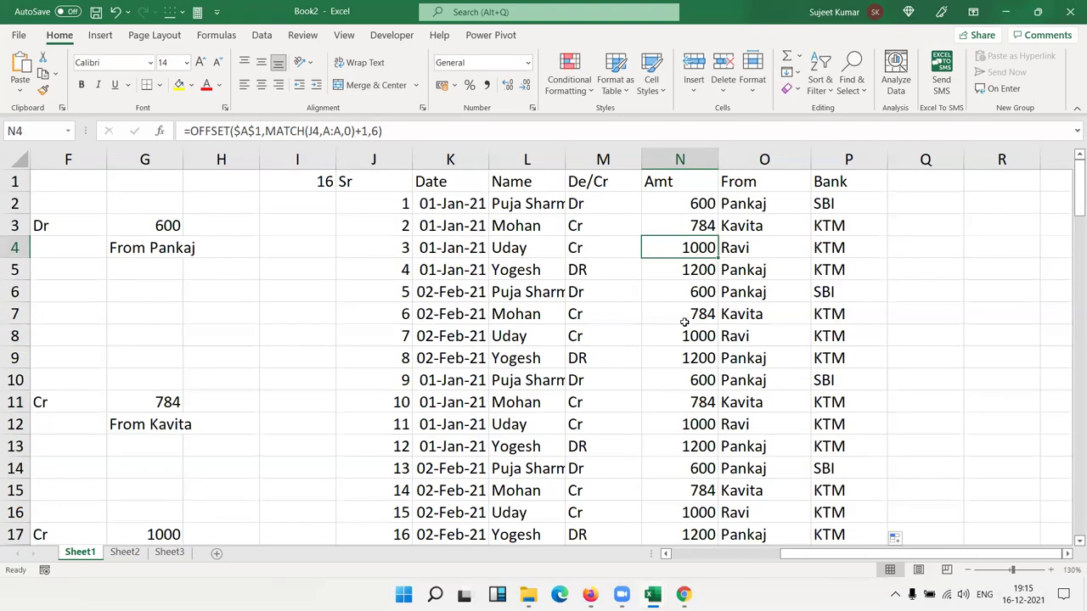
scroll(685, 322, down, 7)
scroll(452, 274, up, 3)
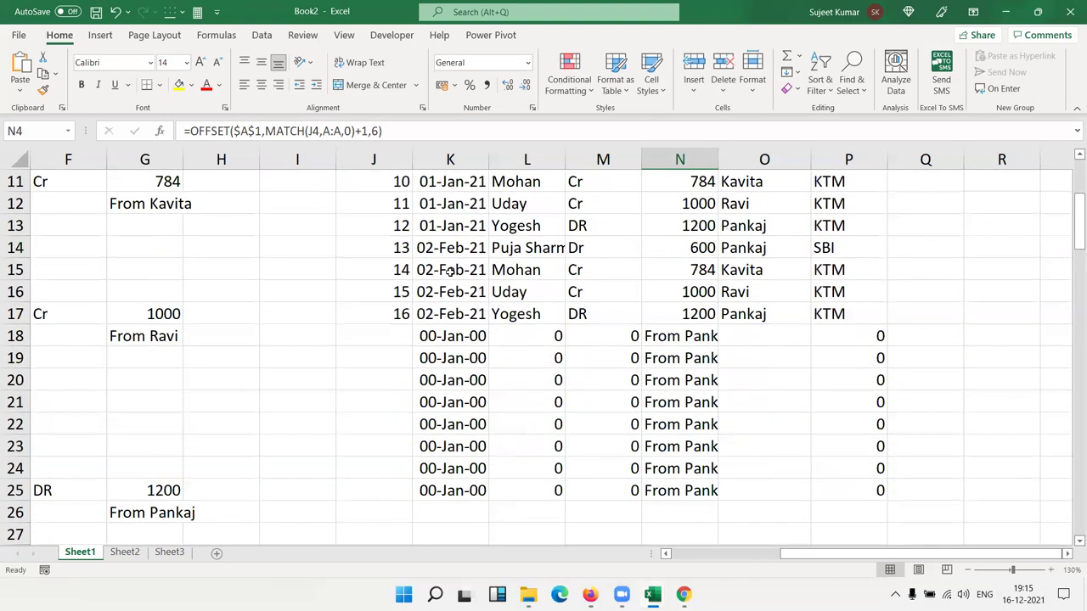
scroll(452, 270, up, 4)
click(455, 220)
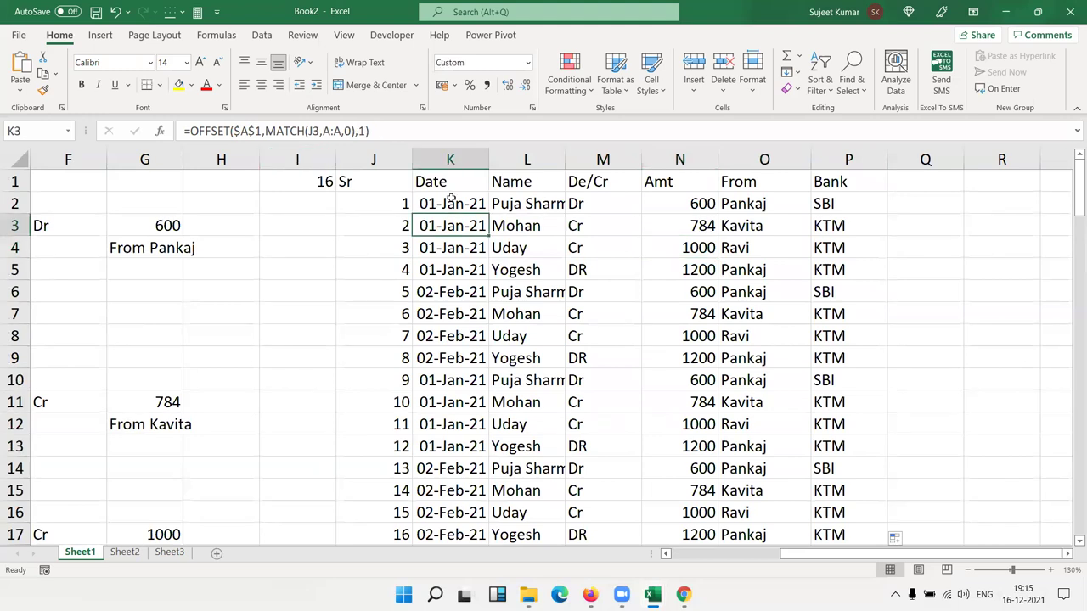
click(451, 198)
Wrap K2's Date formula as =IF(J2="","",OFFSET(...)) so it returns blank when Sr is empty.
click(186, 130)
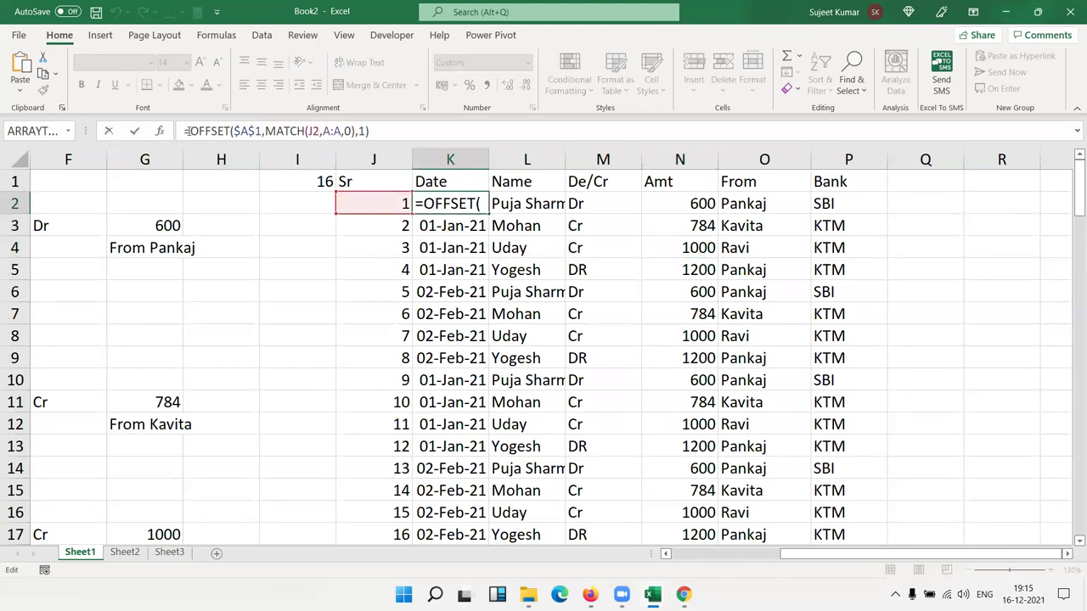
text(IF()
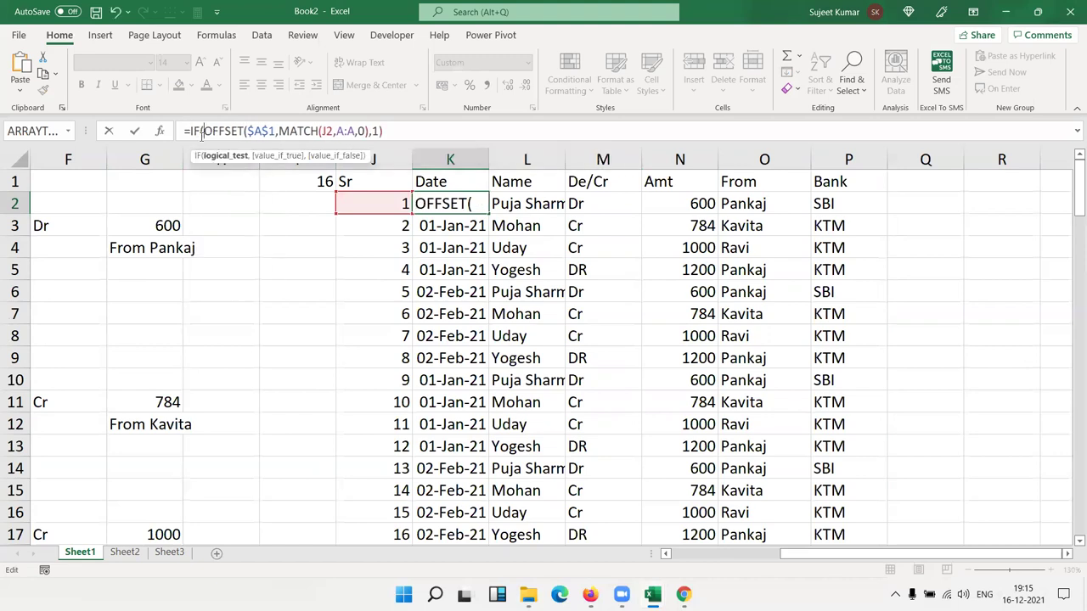
click(355, 205)
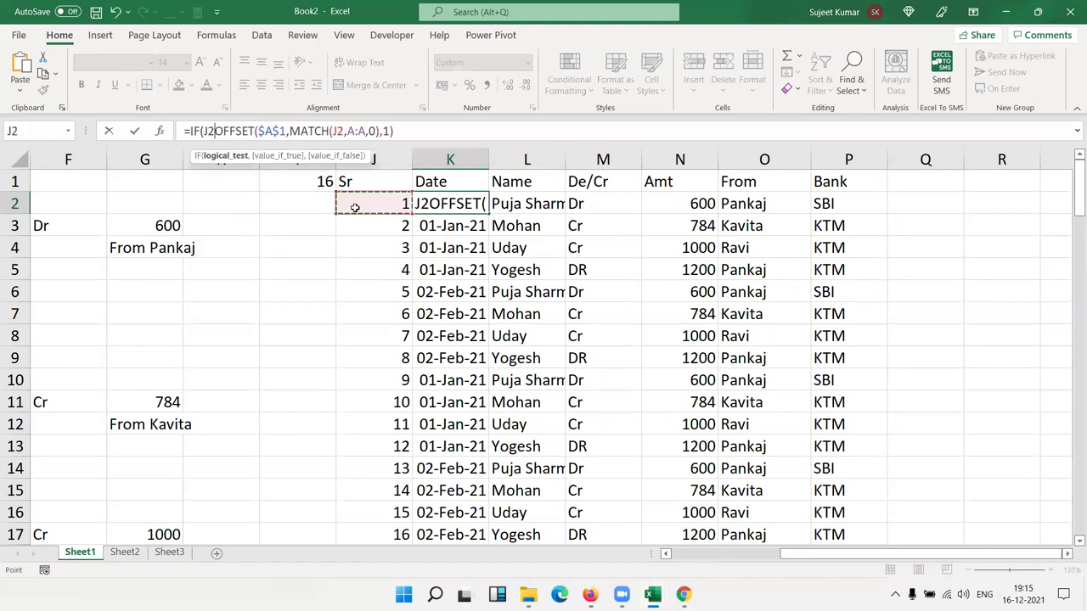
text(="","")
key(Return)
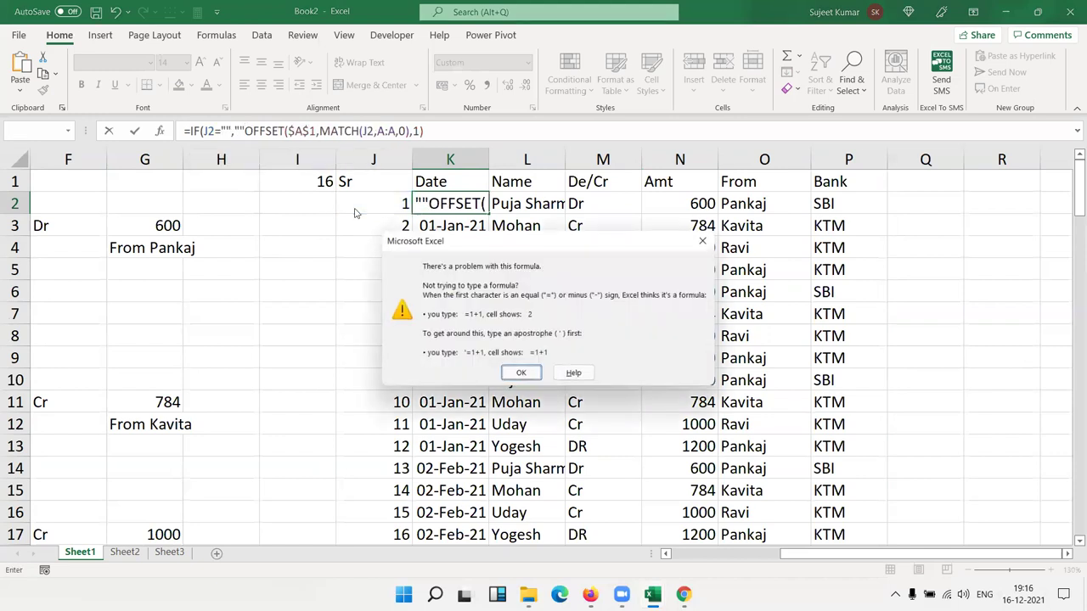
key(Return)
key(Left)
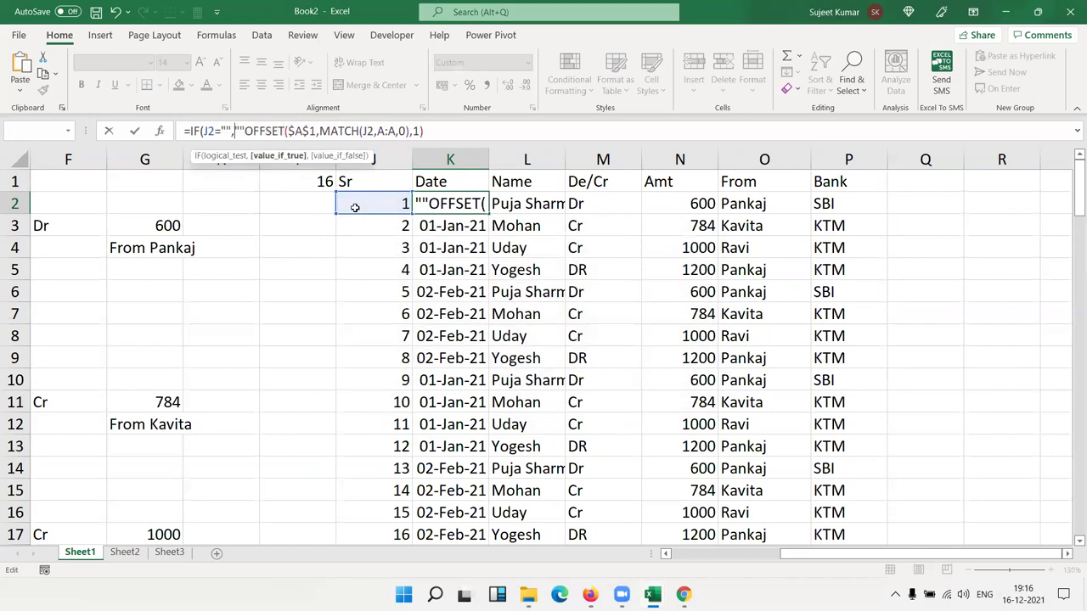
text(,)
key(Return)
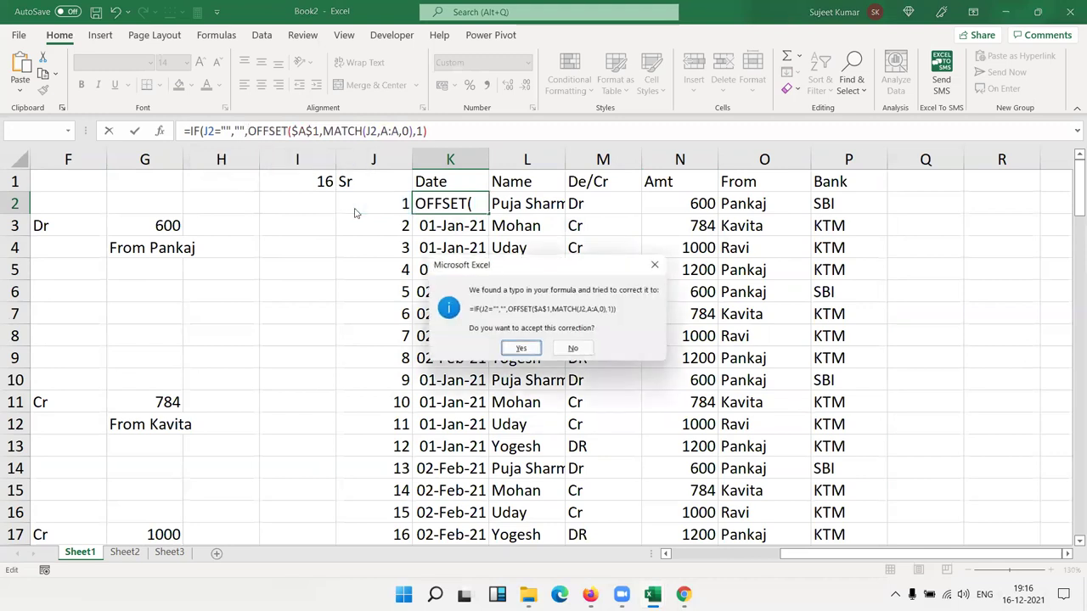
key(Return)
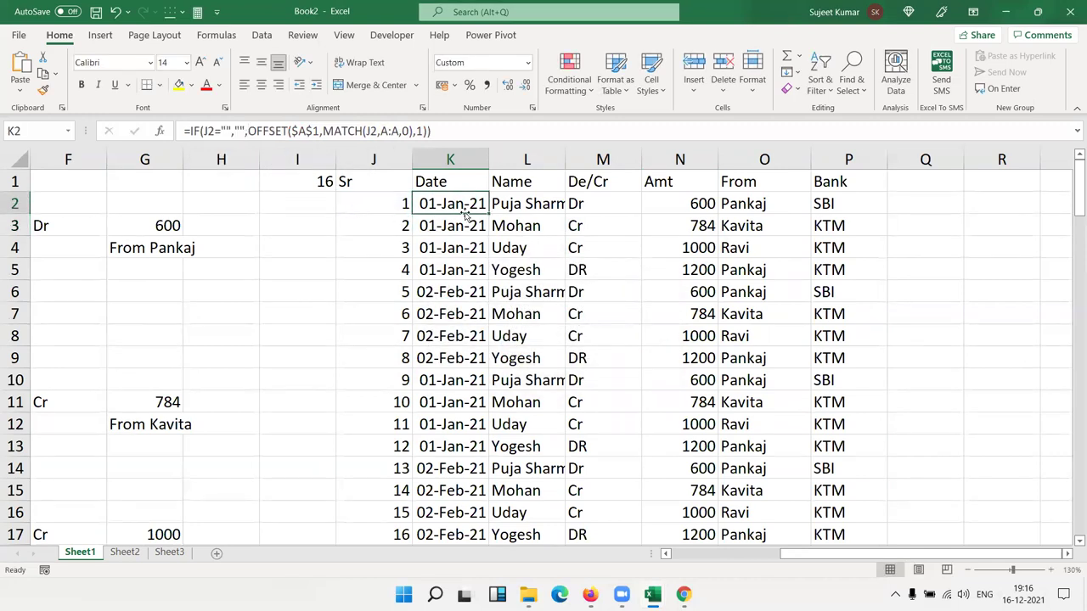
Fill the Date formula down the column, showing dates like 01-Jan-21 and 02-Feb-21.
double_click(486, 214)
scroll(451, 325, down, 7)
scroll(492, 271, up, 7)
Rewrite L2's Name formula as =IF(J2="","",OFFSET($A$1,MATCH(J2,A:A,0)+1,2)).
click(524, 207)
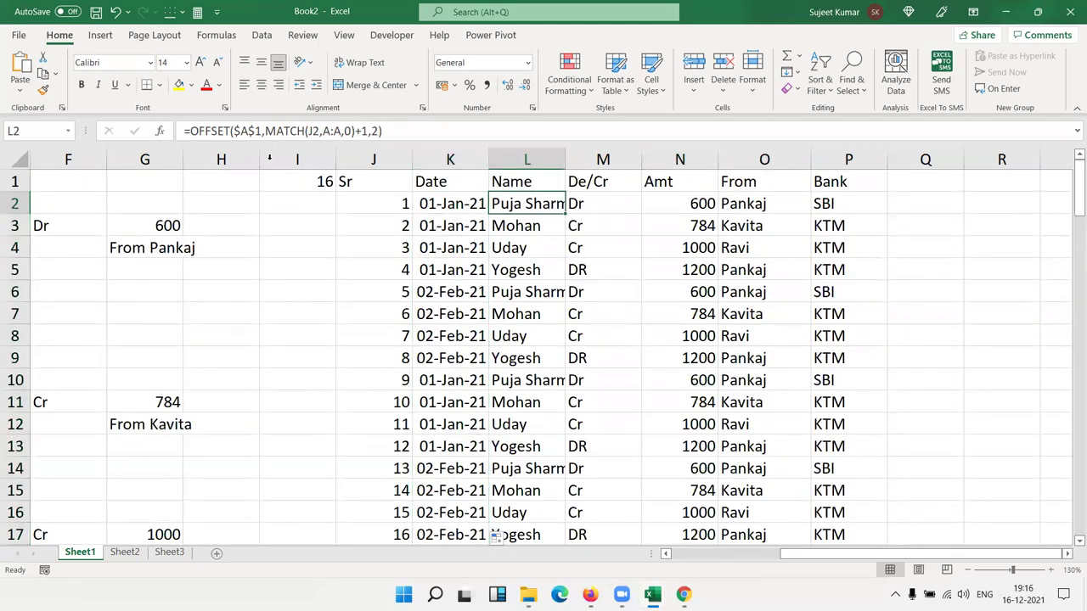
click(192, 131)
text(if)
key(Tab)
click(368, 201)
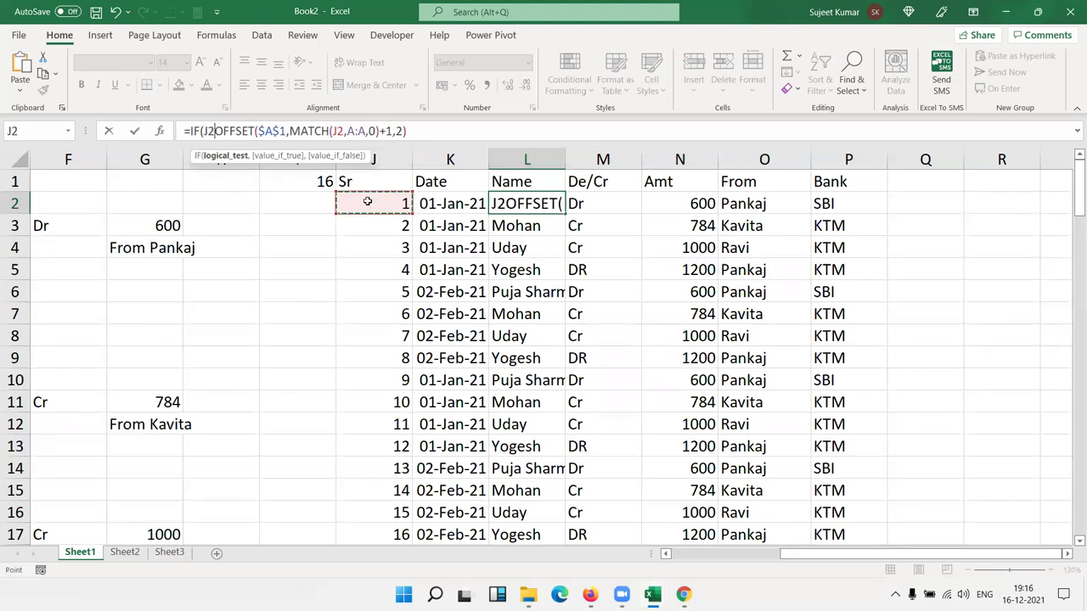
text(="",)
key(Return)
key(Return)
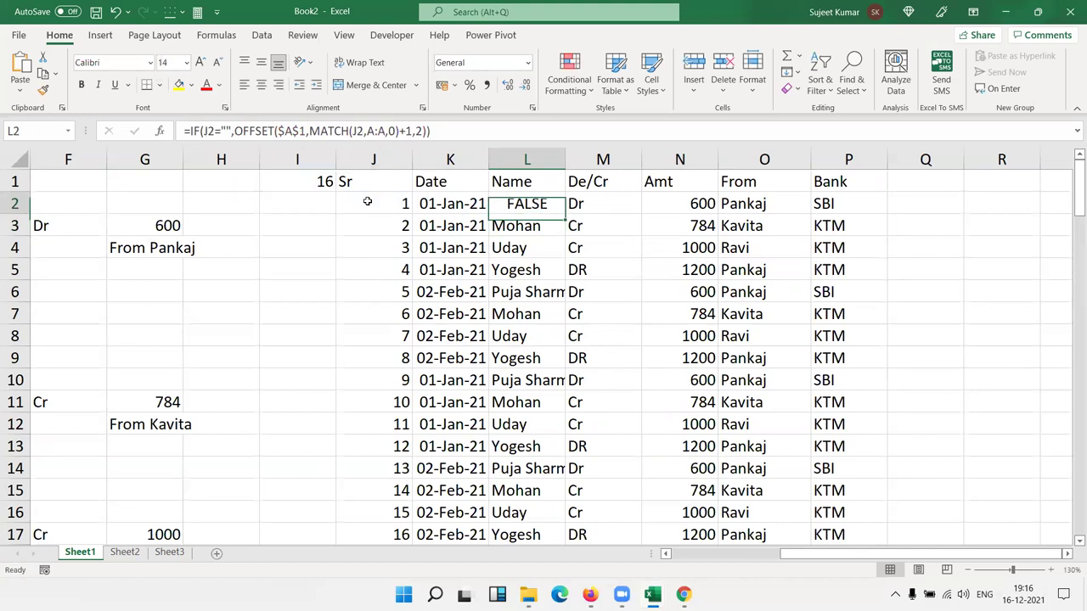
click(234, 131)
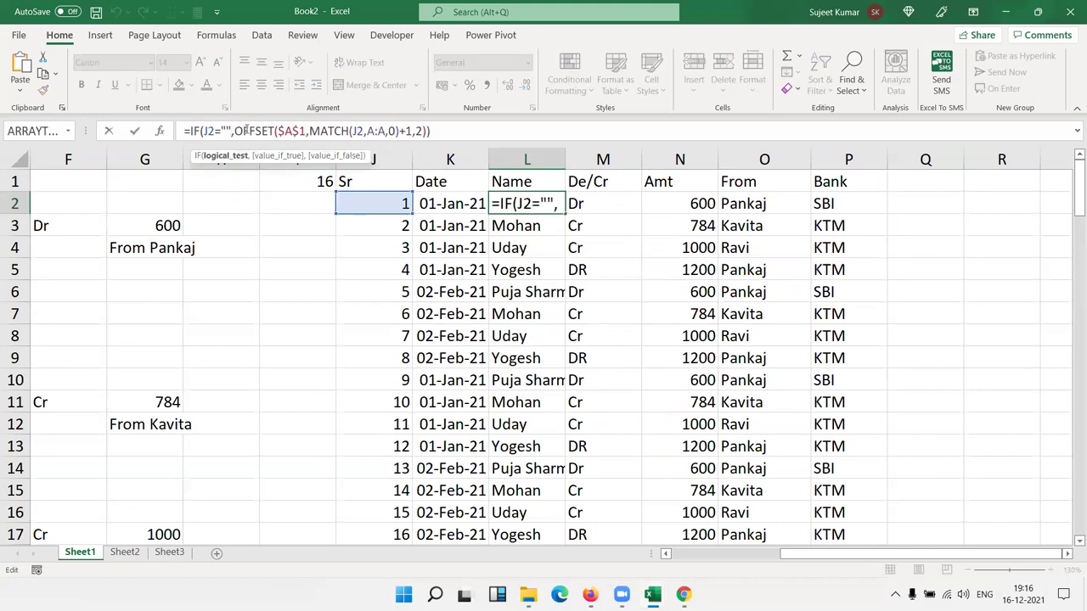
text(,"")
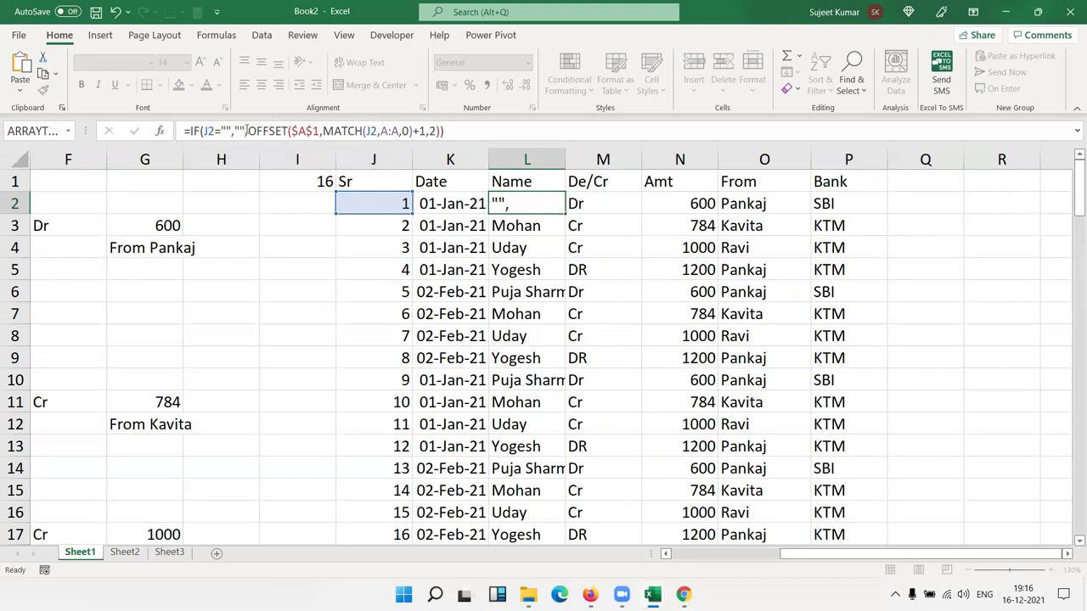
key(Return)
key(Return)
Fill the blank-safe Name formula from L2 down to L17.
key(Up)
key(Up)
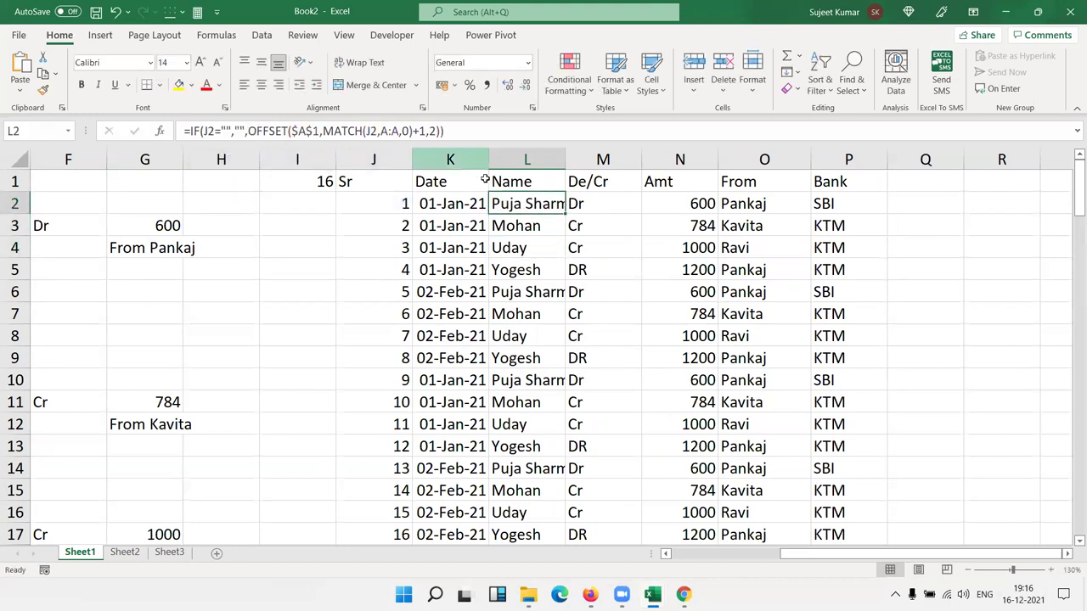
click(569, 217)
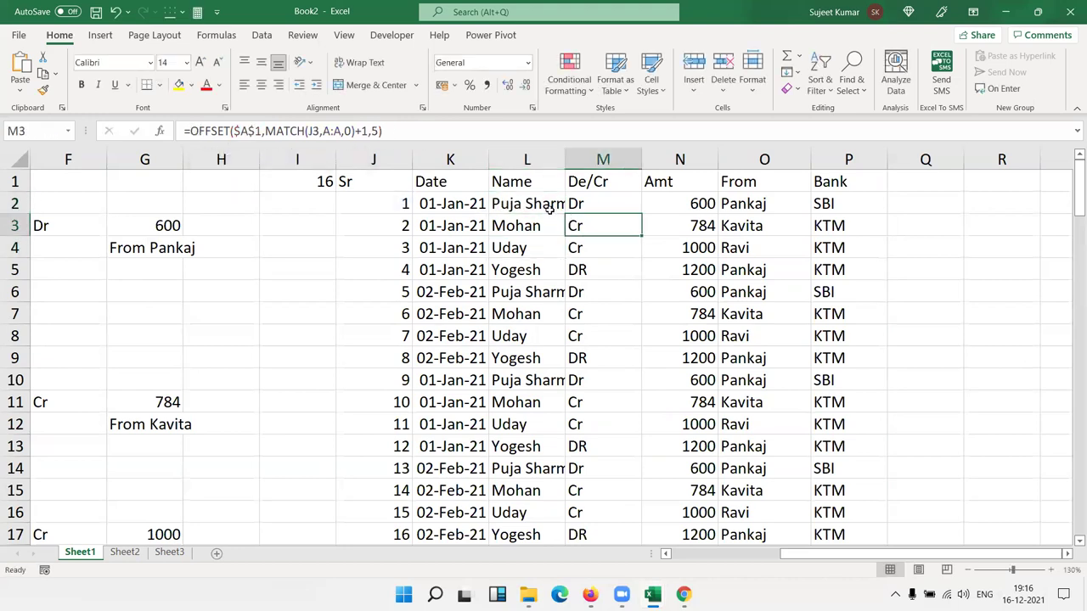
click(549, 209)
double_click(564, 215)
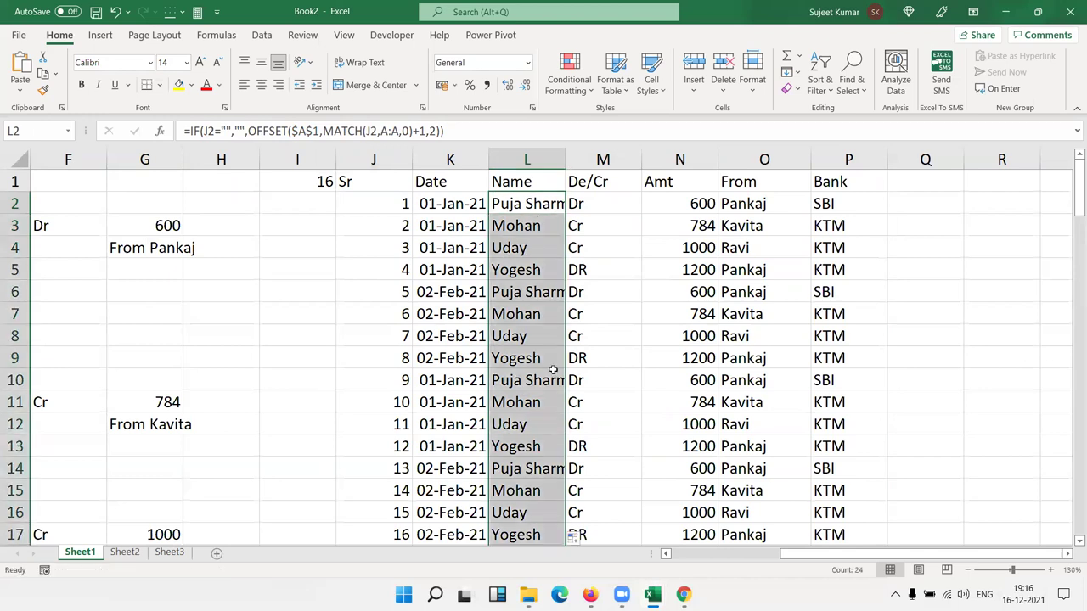
scroll(543, 378, left, 2)
scroll(527, 395, left, 3)
scroll(523, 394, down, 9)
scroll(523, 394, down, 4)
scroll(522, 394, down, 7)
scroll(523, 394, down, 3)
scroll(523, 391, down, 3)
scroll(523, 391, down, 7)
scroll(521, 388, up, 1)
scroll(525, 386, up, 20)
scroll(528, 388, up, 10)
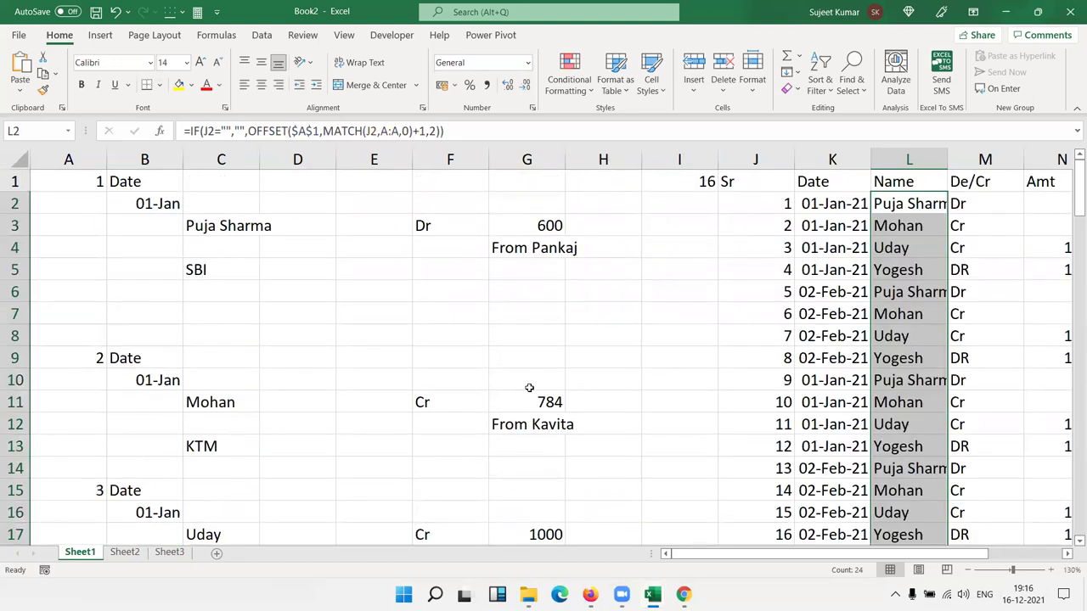
drag(756, 553, 865, 552)
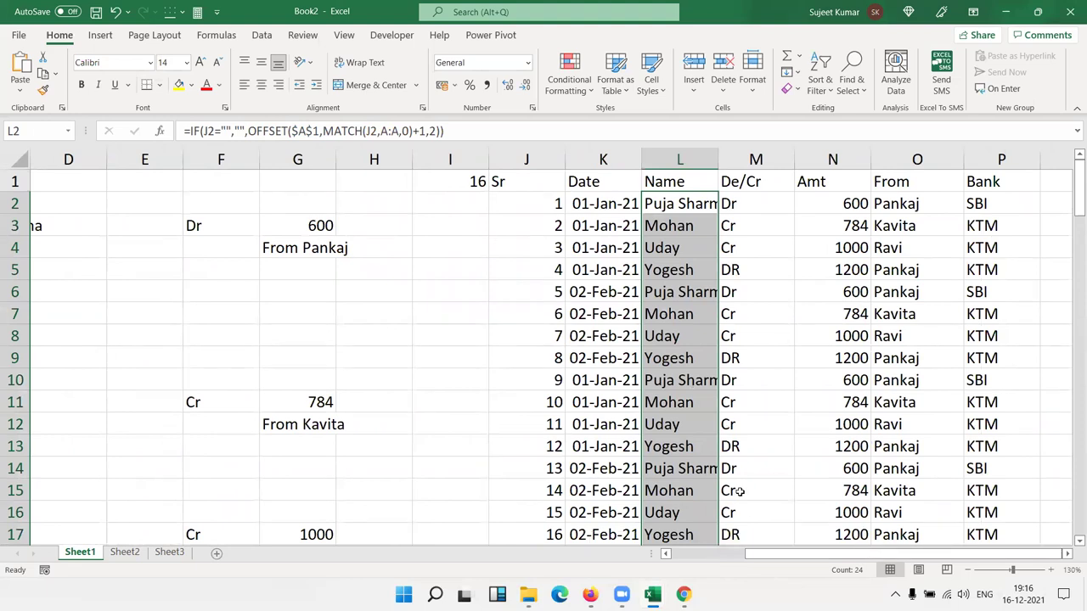
click(665, 295)
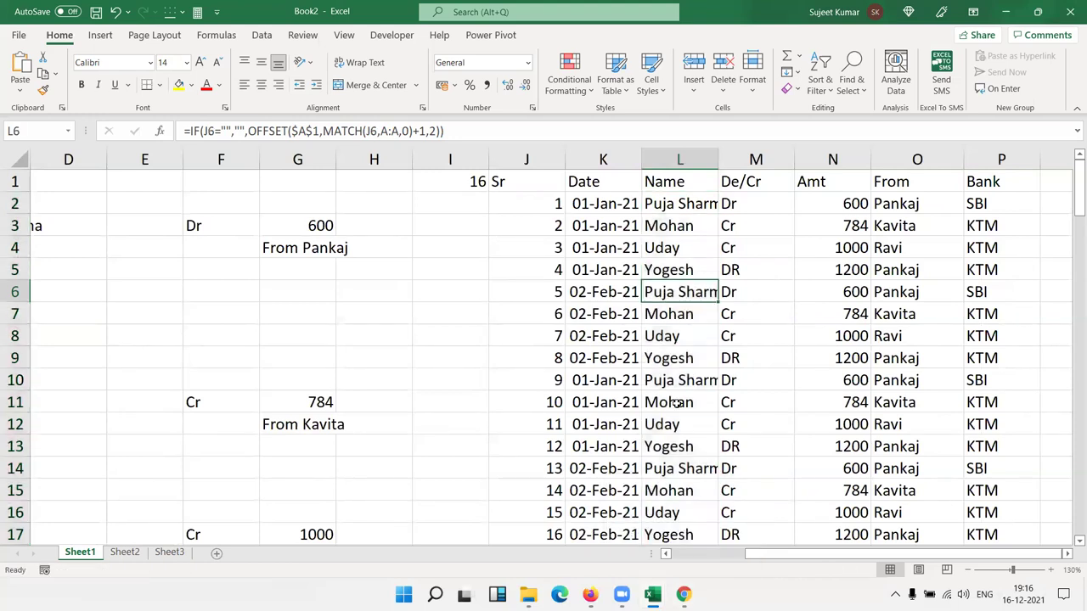
mouse_move(621, 595)
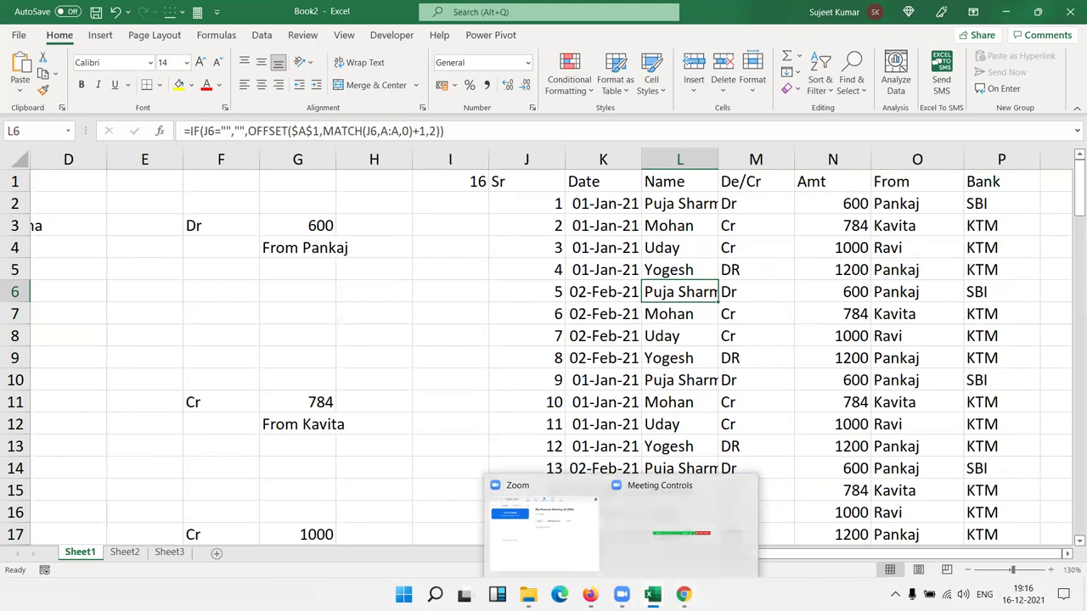
Switch to Chrome and load iptindia.com in a new tab.
key(alt+Tab)
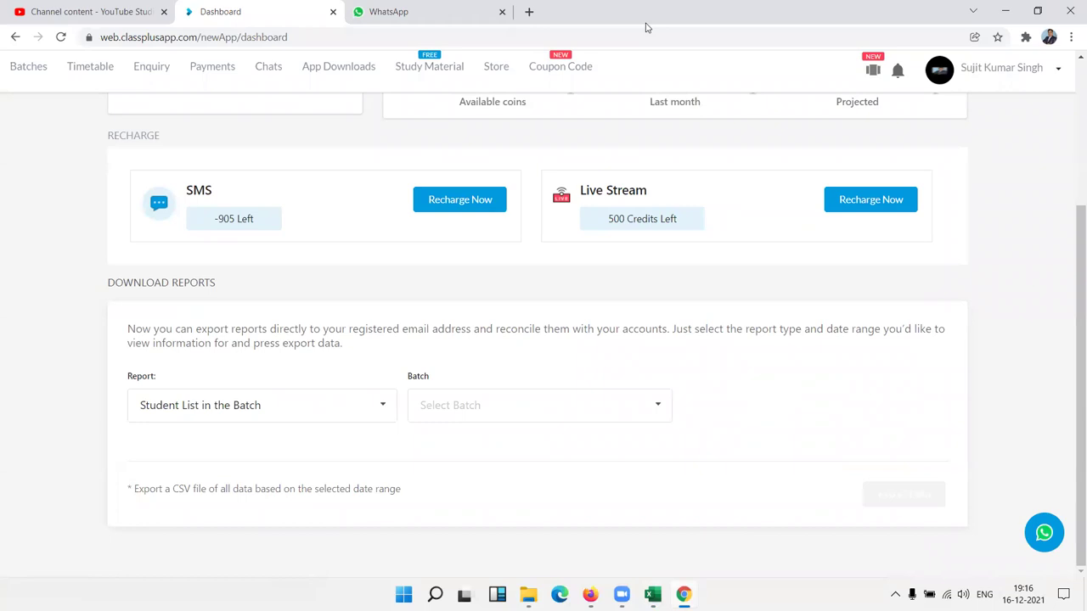
click(529, 14)
text(ipt)
key(Return)
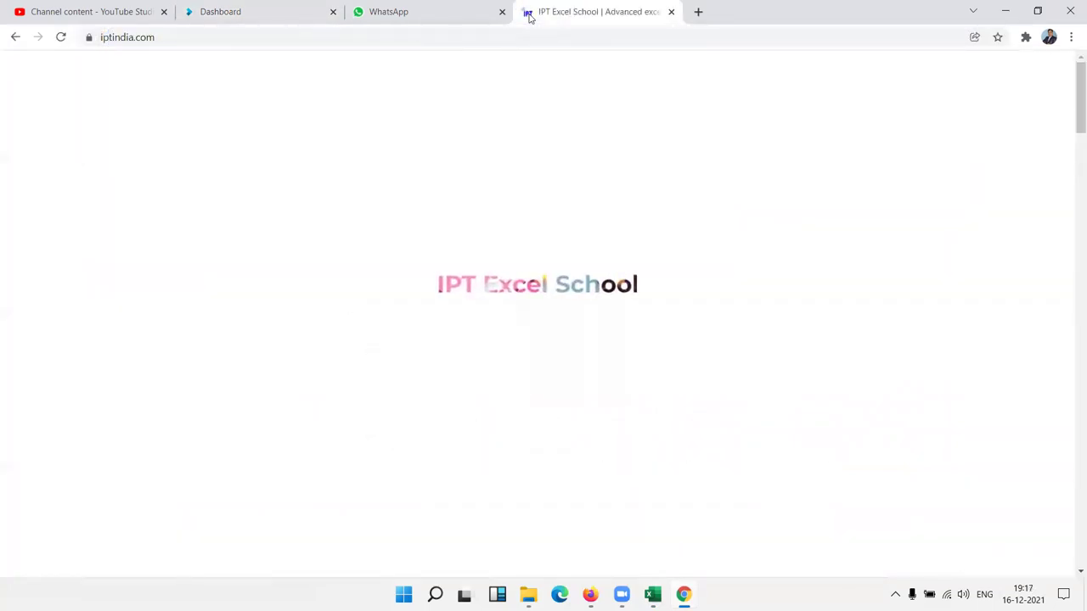
Browse the IPT site's Live Class page, then open the Book Demo Class page.
scroll(332, 221, down, 3)
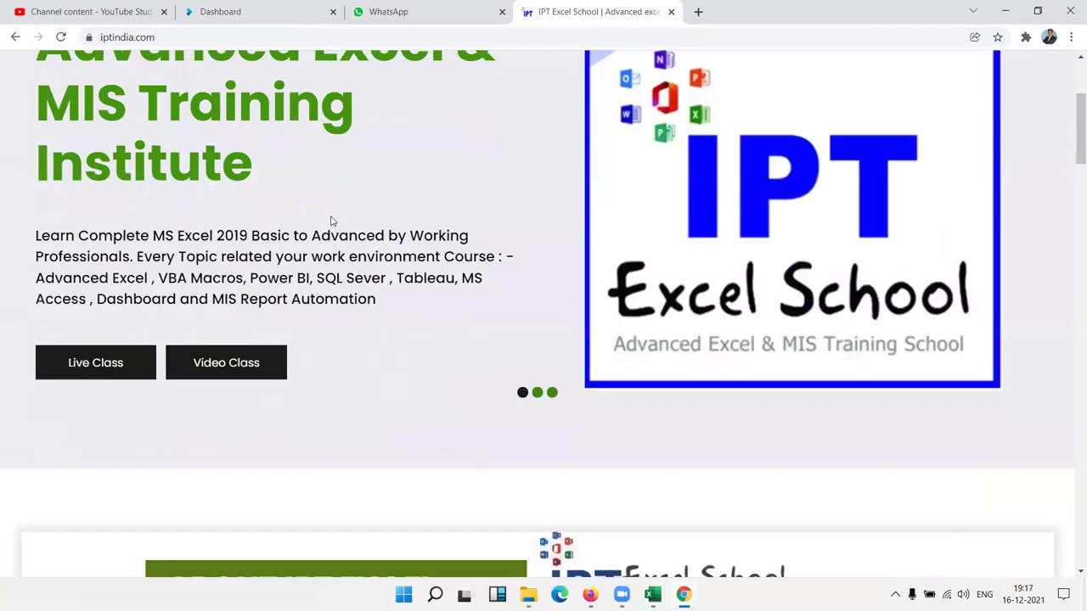
click(112, 377)
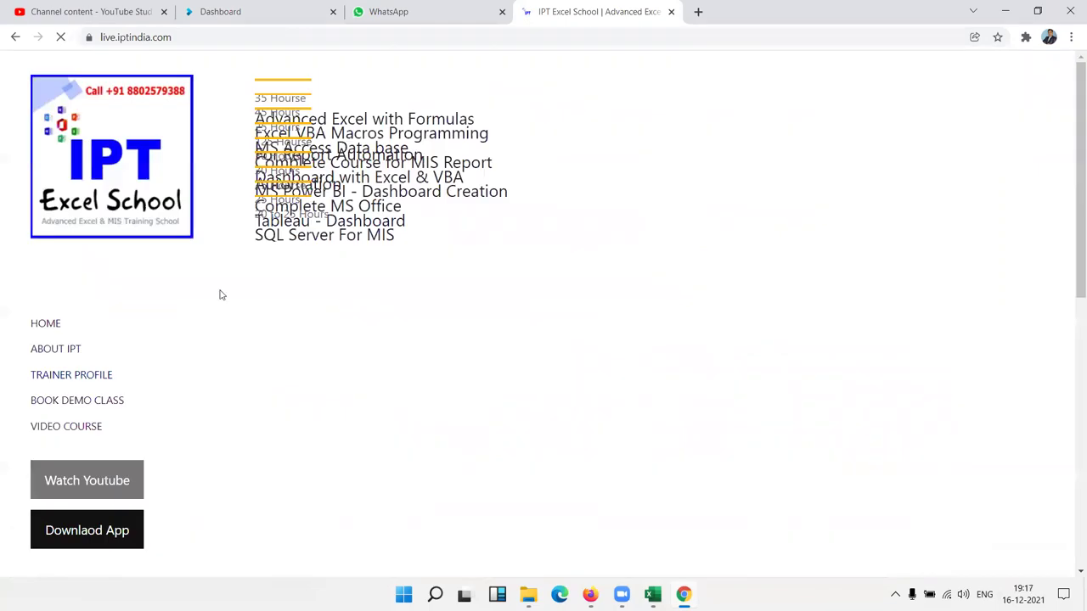
scroll(1027, 315, down, 5)
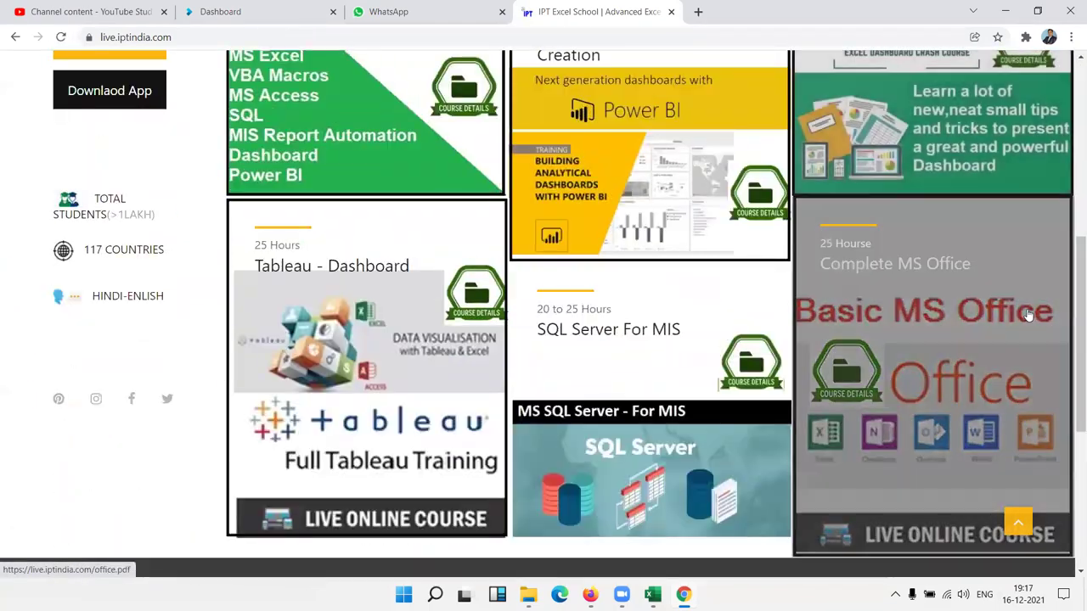
scroll(1027, 315, down, 3)
scroll(1027, 315, up, 2)
scroll(1027, 315, up, 6)
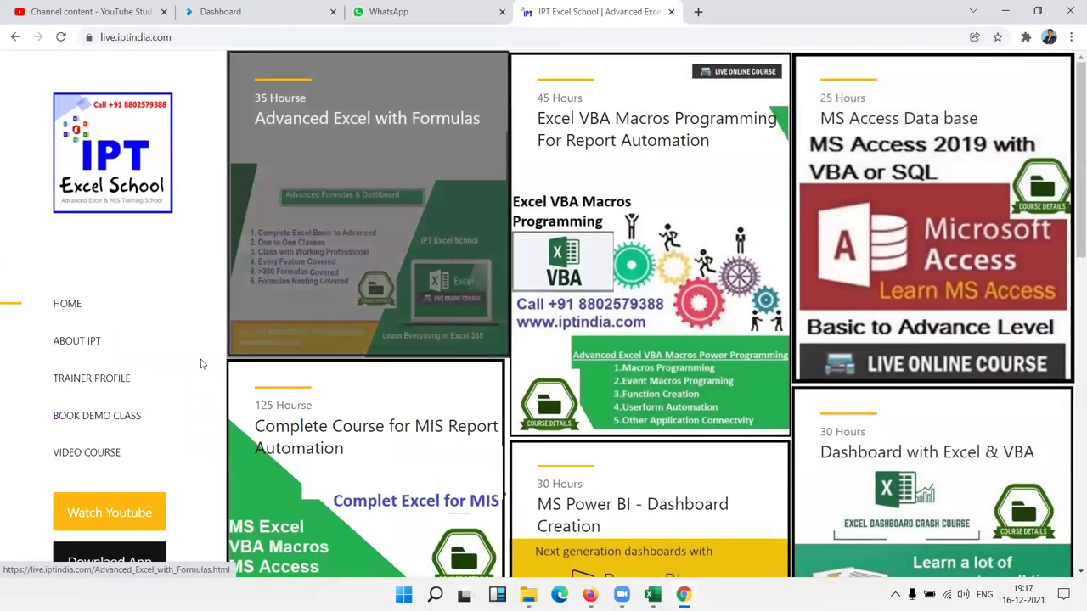
click(107, 418)
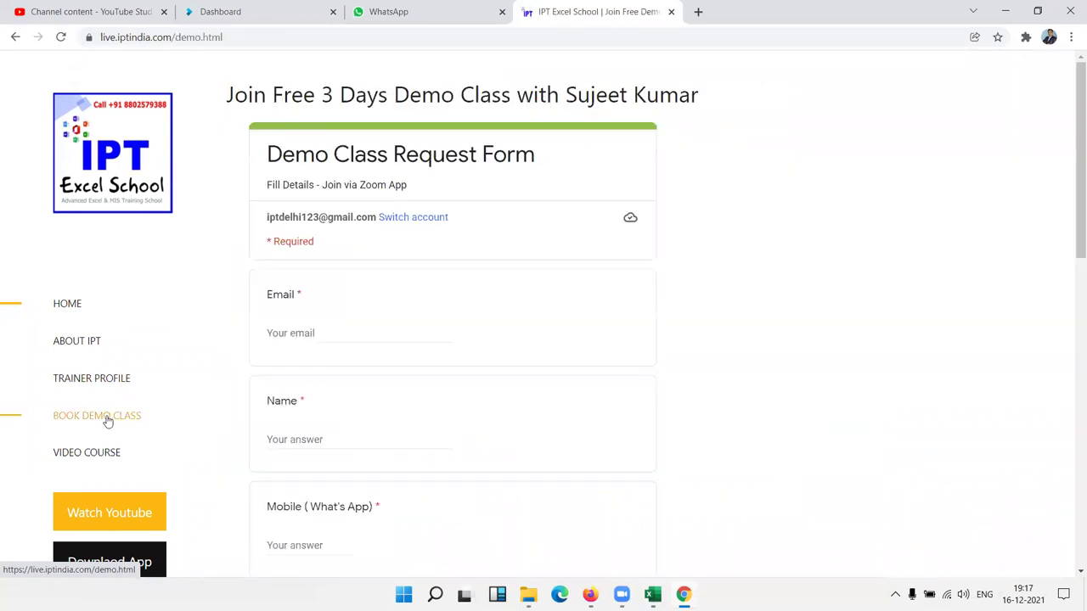
Replace the address with the pasted Google Play link and load the app page.
click(541, 35)
text(a)
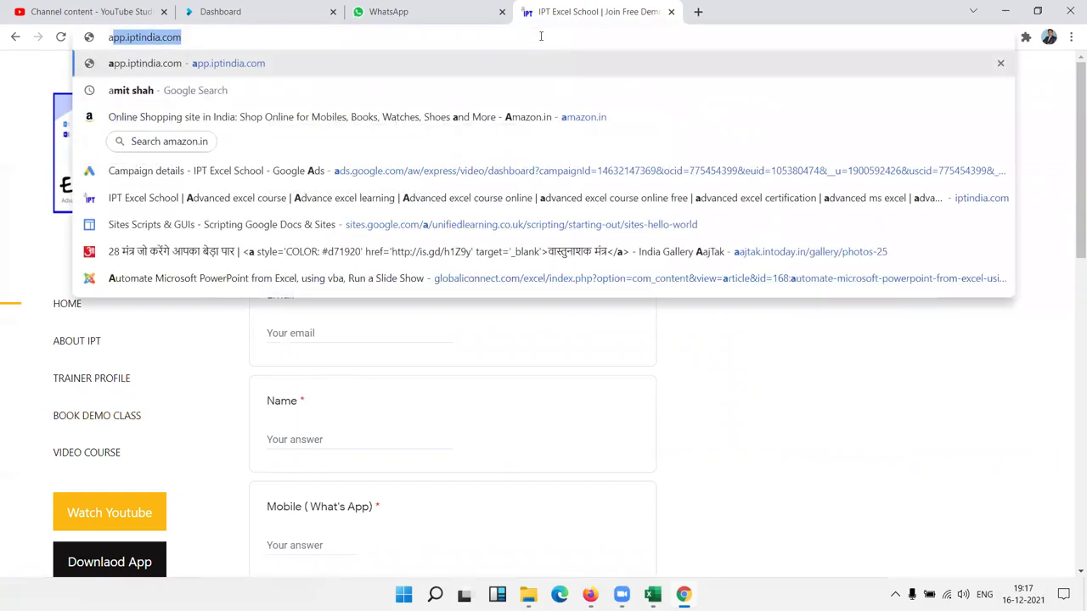
key(BackSpace)
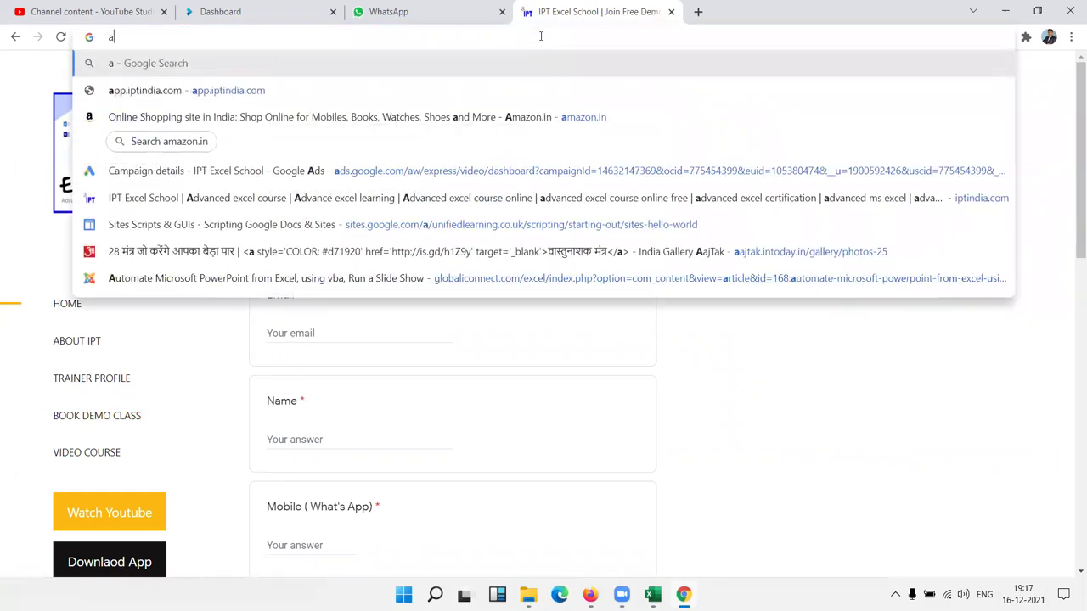
key(BackSpace)
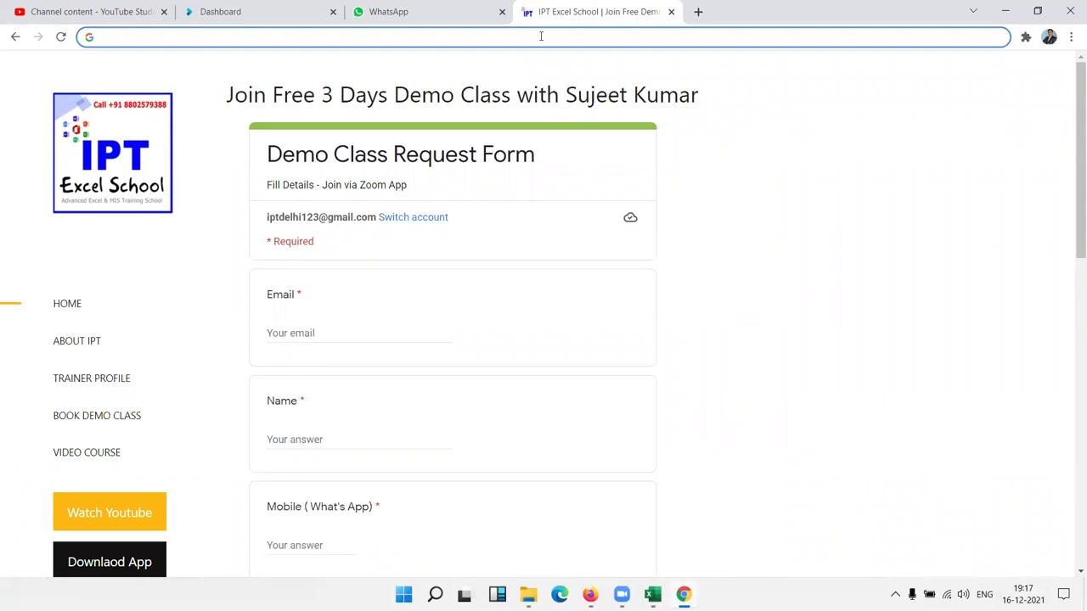
key(ctrl+v)
key(Return)
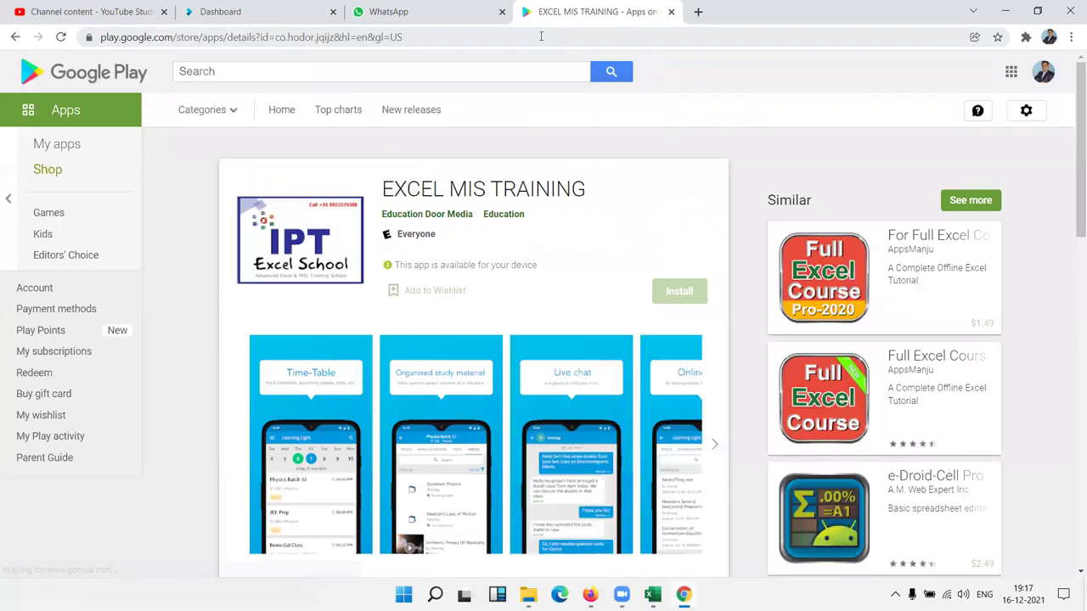
Highlight the EXCEL MIS TRAINING app title, then minimize Chrome to bring back Book2.
triple_click(569, 194)
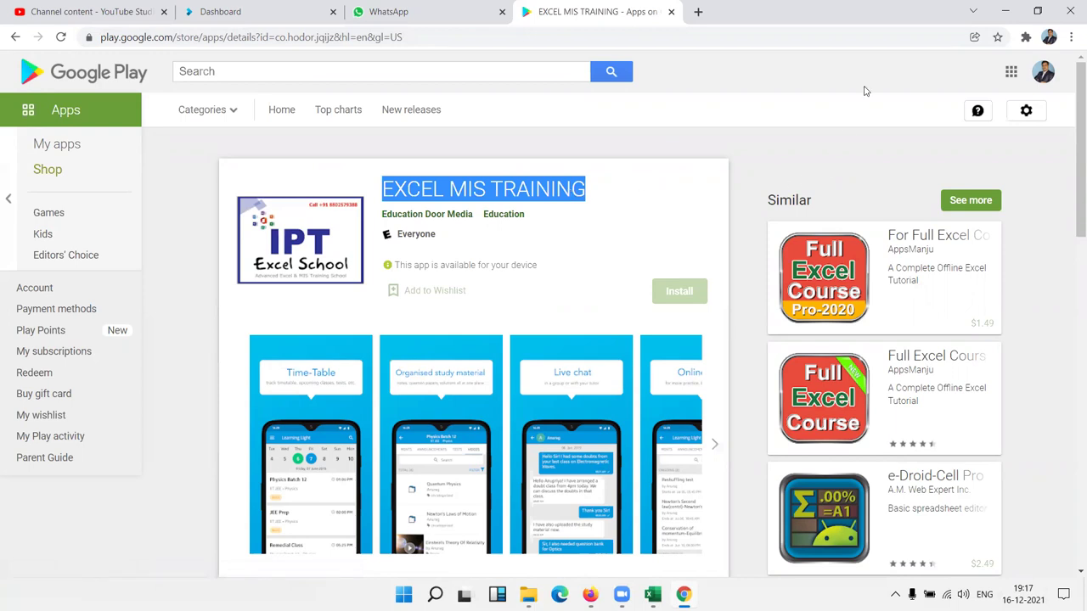
click(1004, 11)
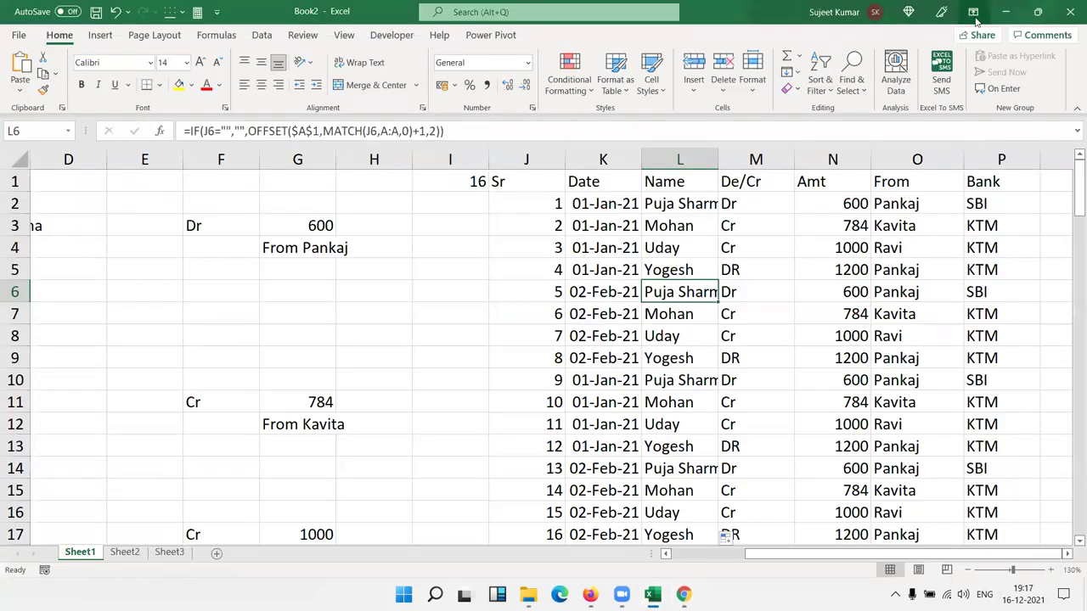
Minimize the Excel window to reveal the IPT Excel School desktop wallpaper.
click(1005, 11)
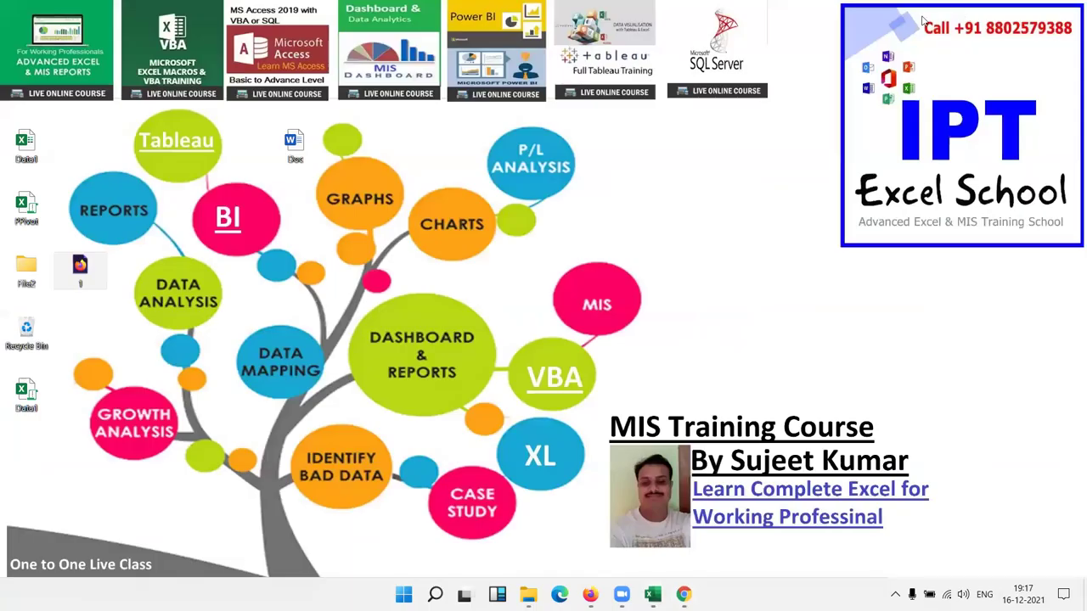